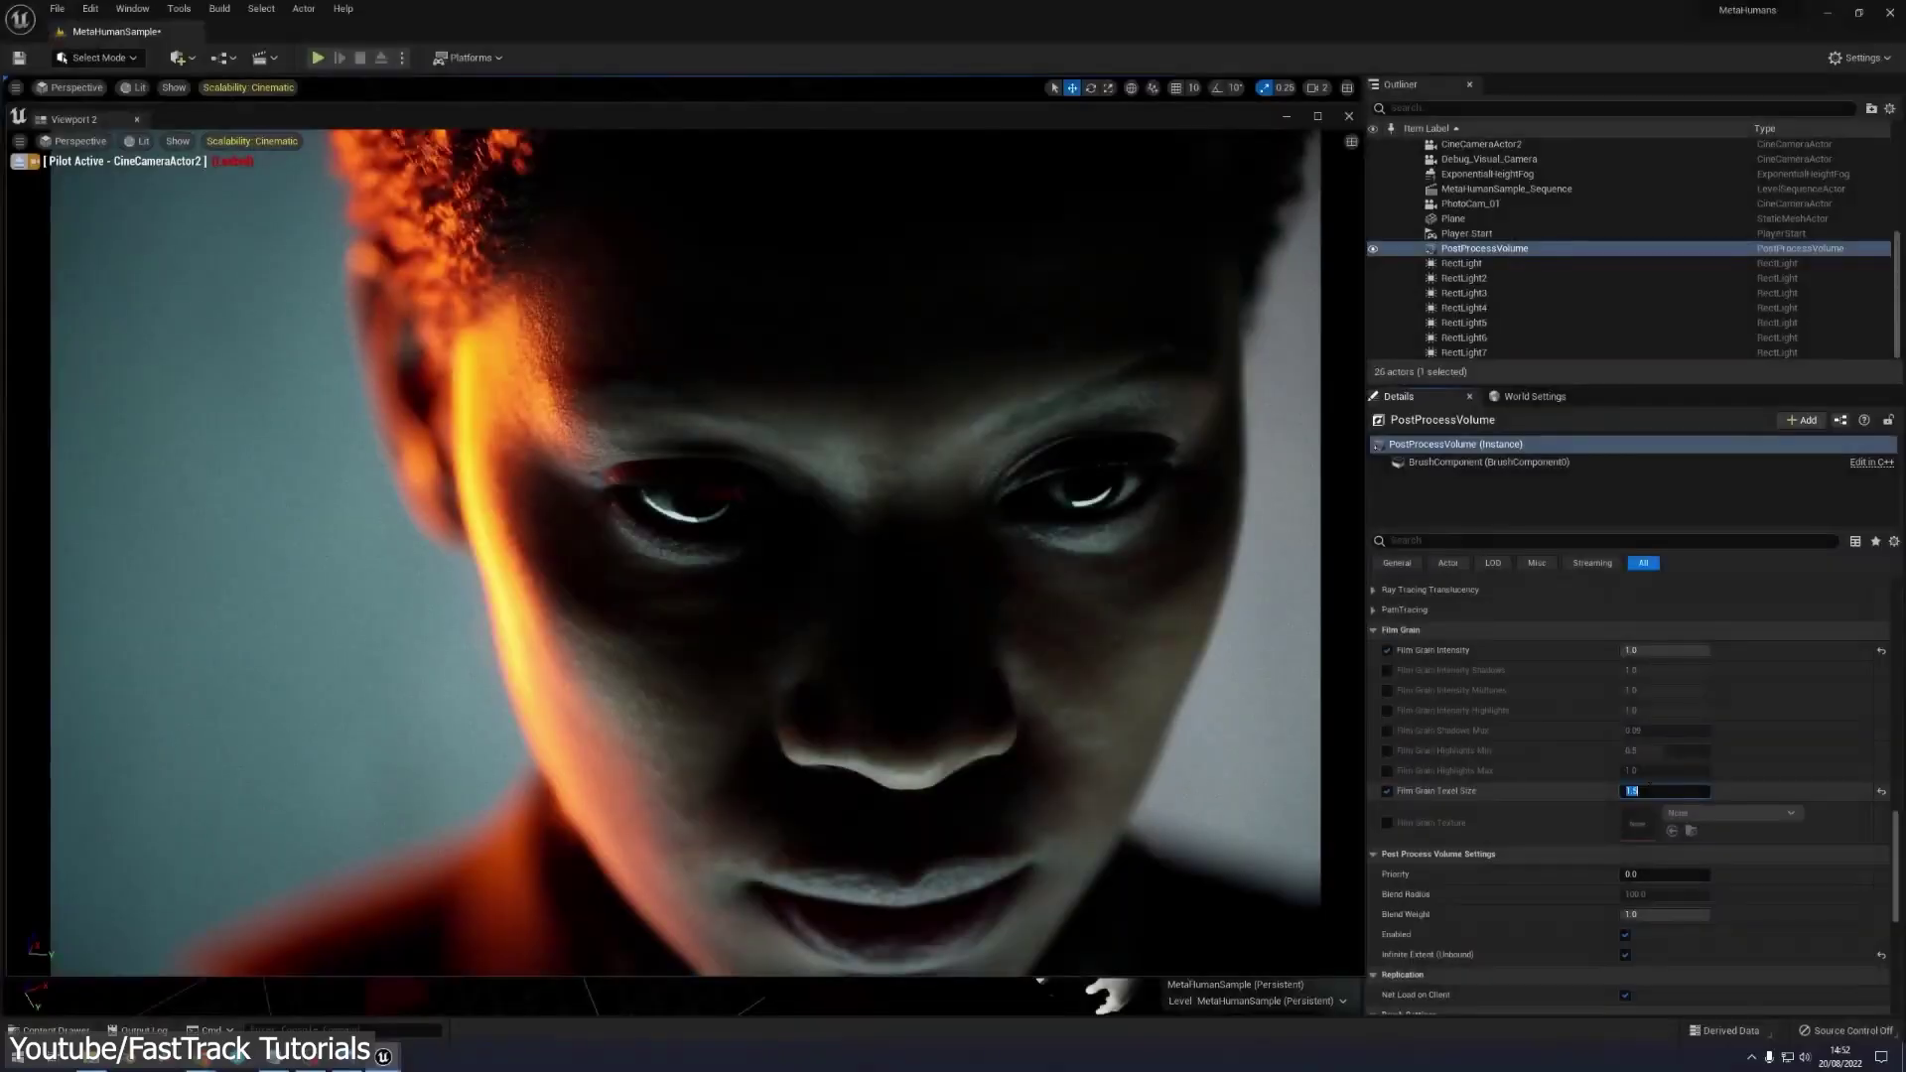
- Enable film grain shadow intensity, raise the rect light to about 31 cd, and expand Midtones
{"action": "left_click", "coordinate": [1388, 671]}
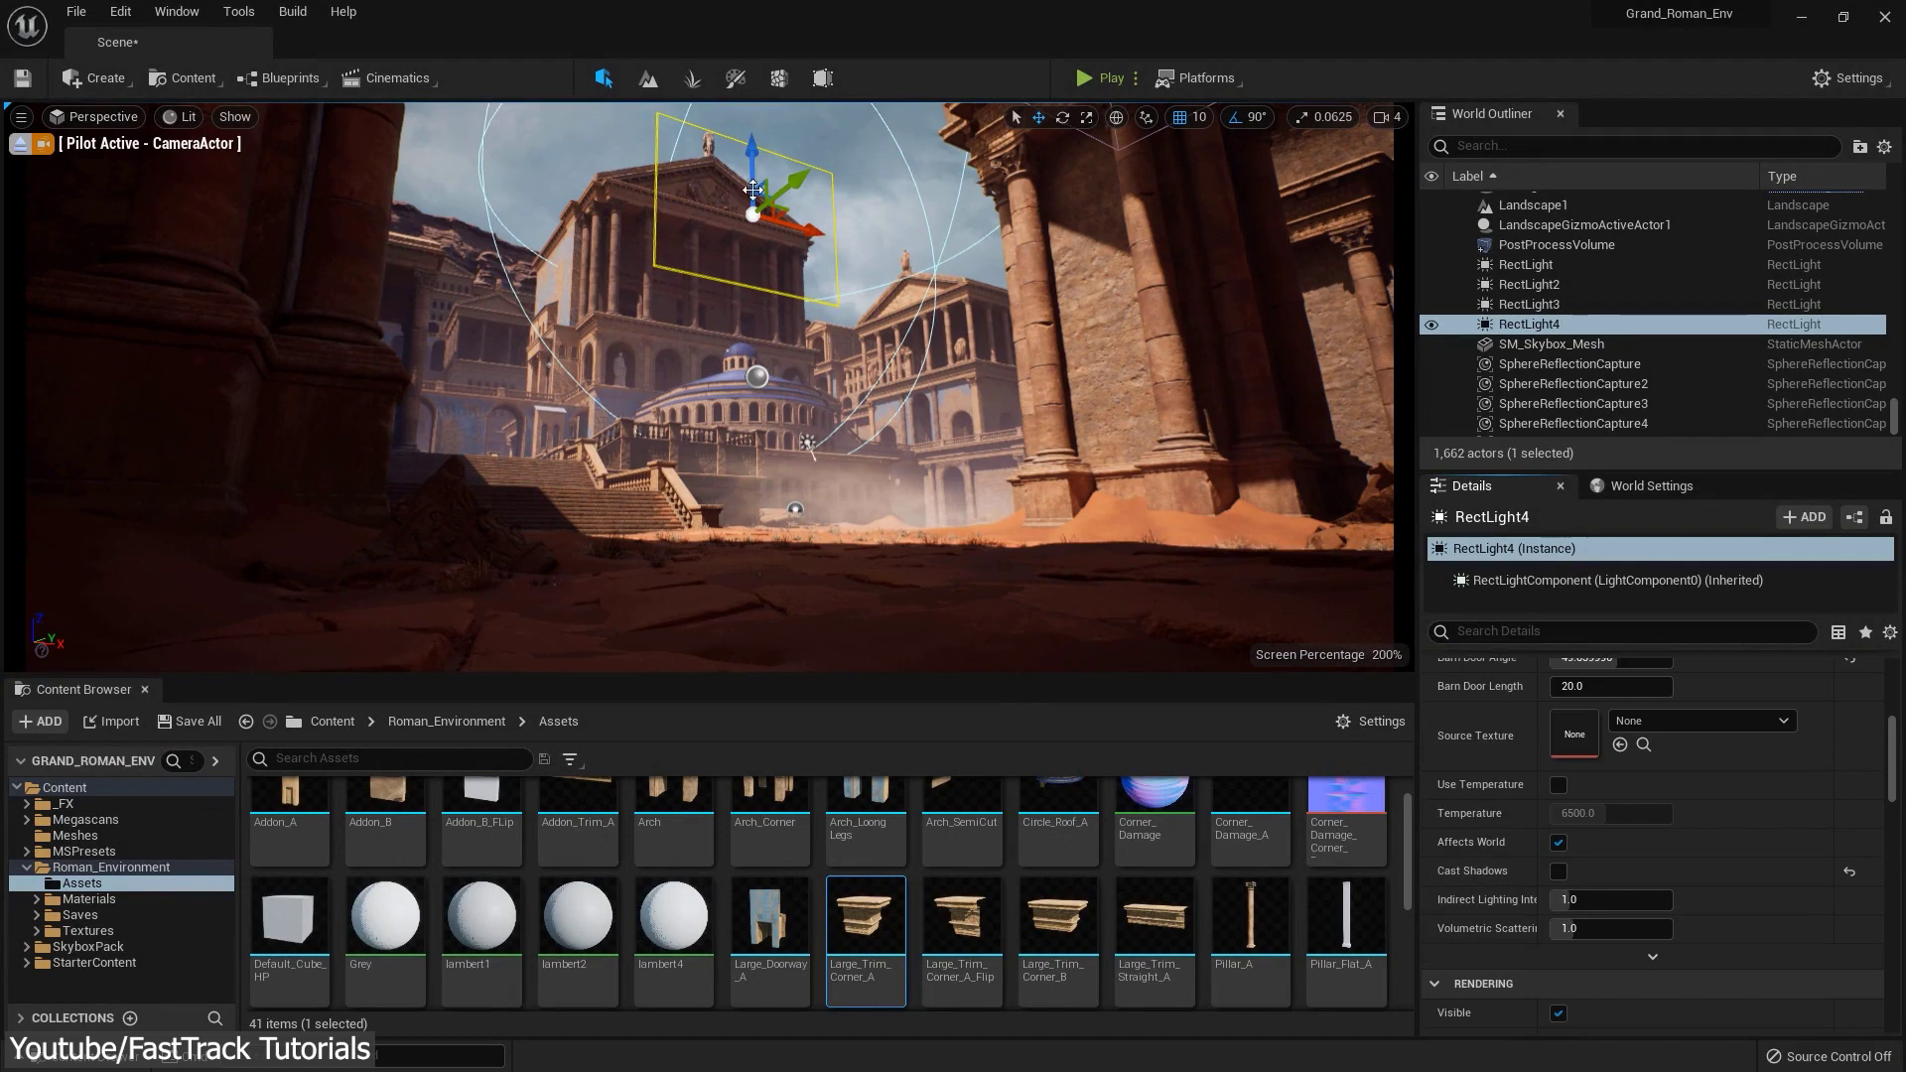
{"action": "scroll", "coordinate": [1636, 830], "scroll_direction": "up", "scroll_amount": 5}
{"action": "left_click_drag", "start_coordinate": [1610, 829], "coordinate": [1648, 830]}
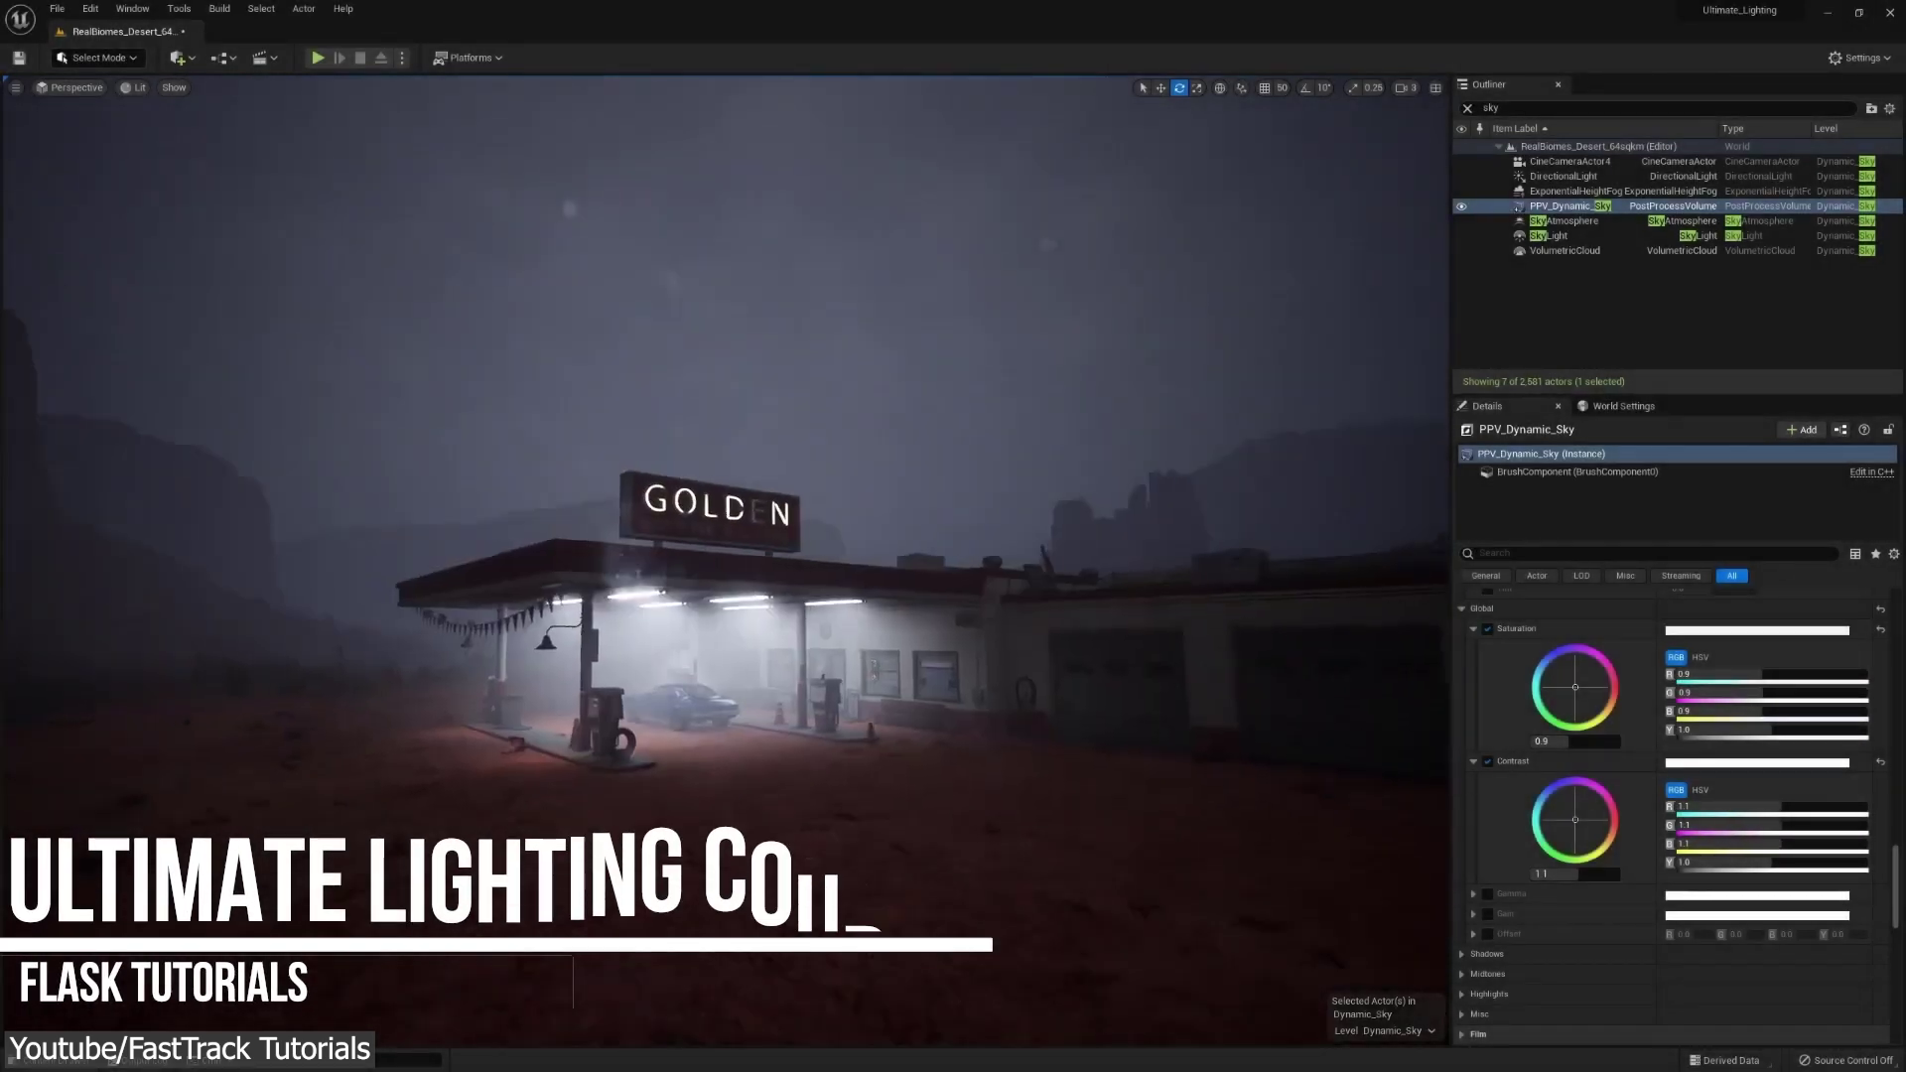
{"action": "left_click", "coordinate": [1462, 975]}
{"action": "scroll", "coordinate": [1503, 885], "scroll_direction": "down", "scroll_amount": 4}
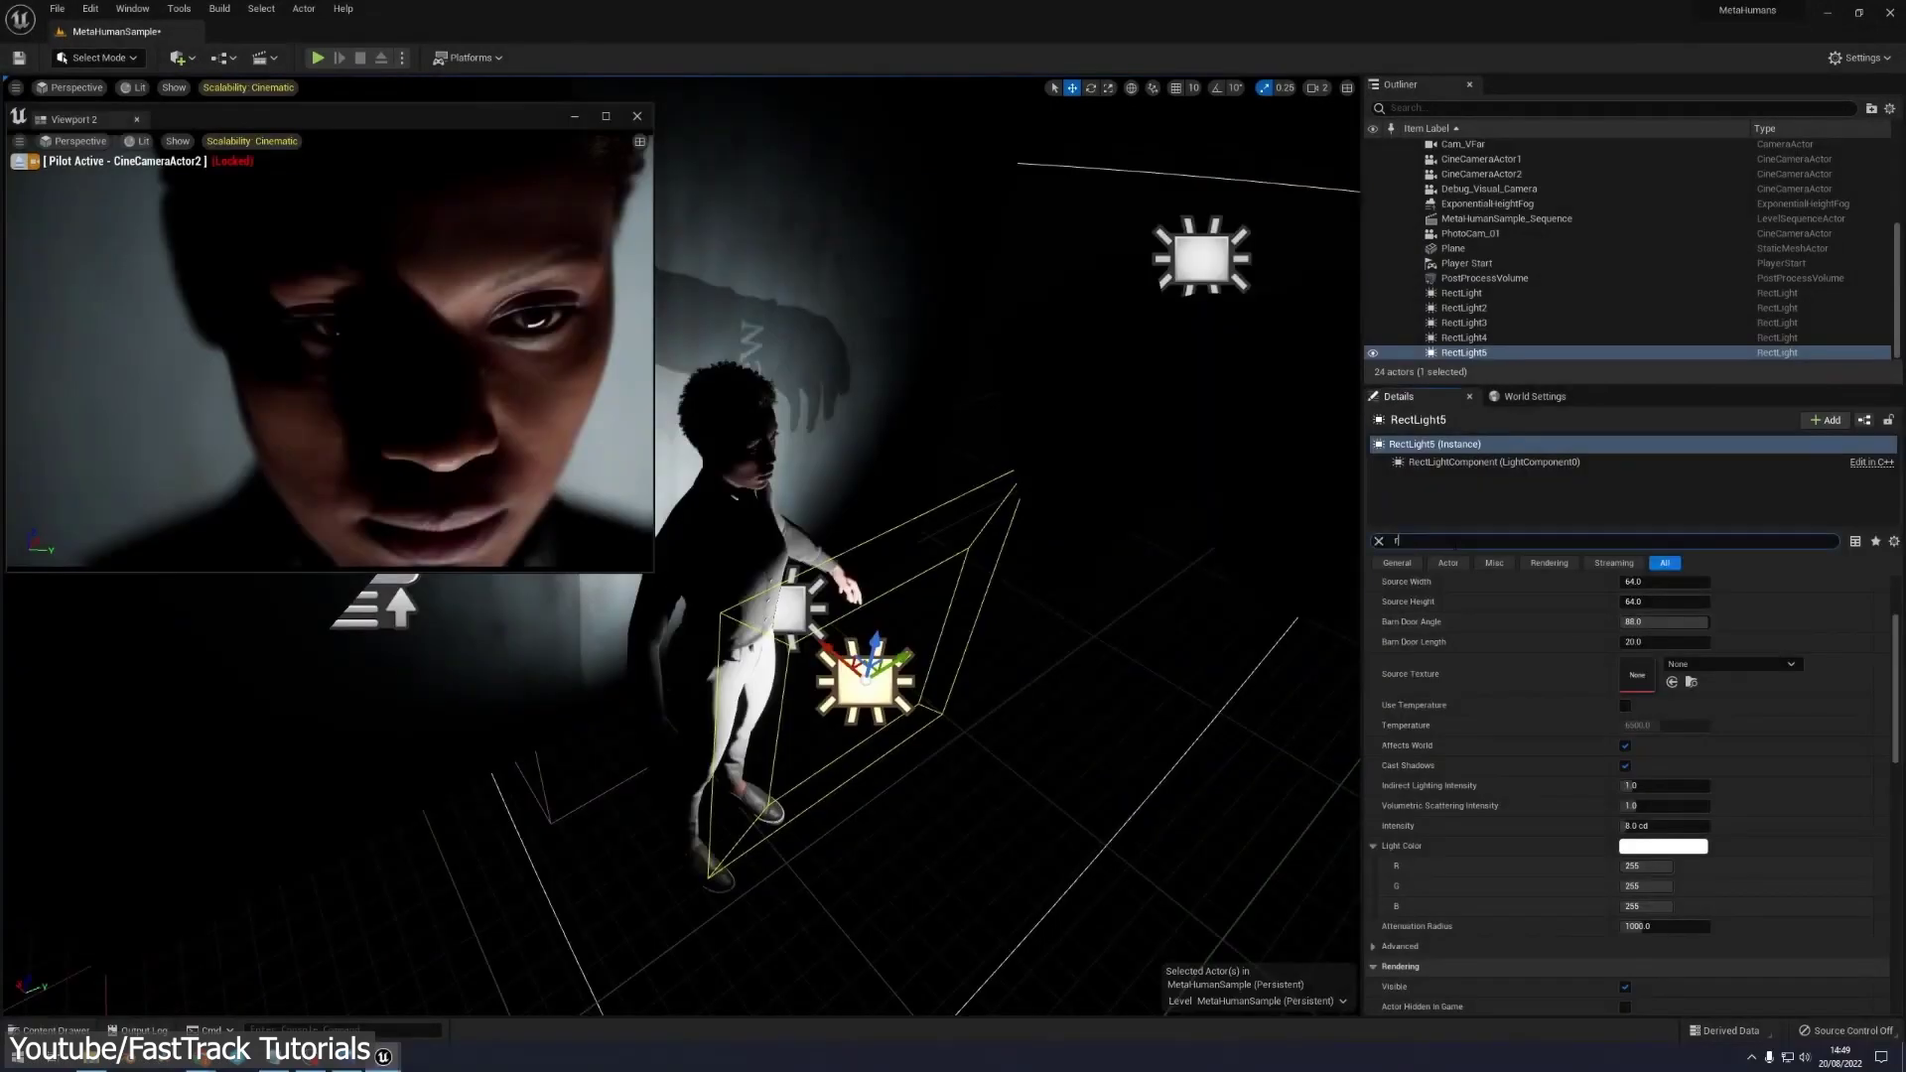
- Filter the light's Details by 'ray' and enable Cast Ray Traced Shadows
{"action": "type", "text": "ay"}
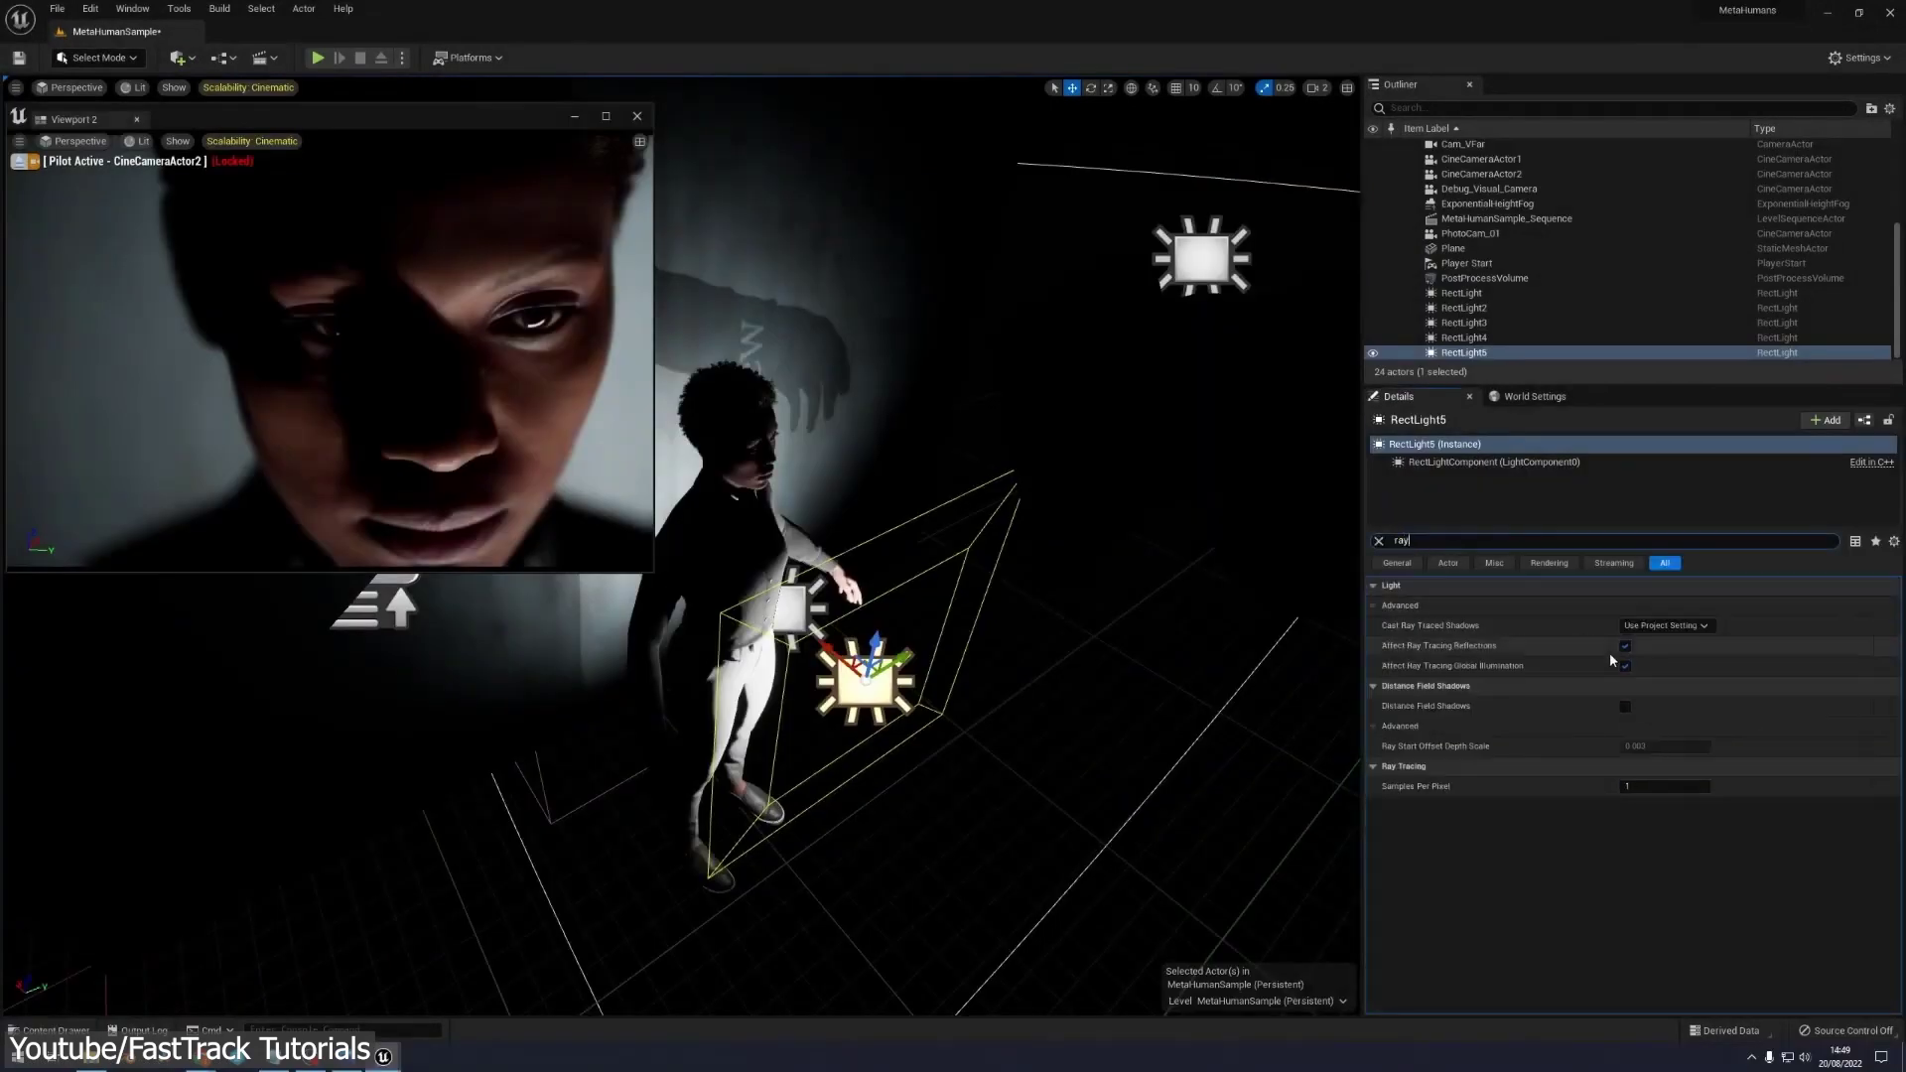
{"action": "left_click", "coordinate": [1657, 671]}
{"action": "right_click_drag", "start_coordinate": [943, 591], "coordinate": [911, 636]}
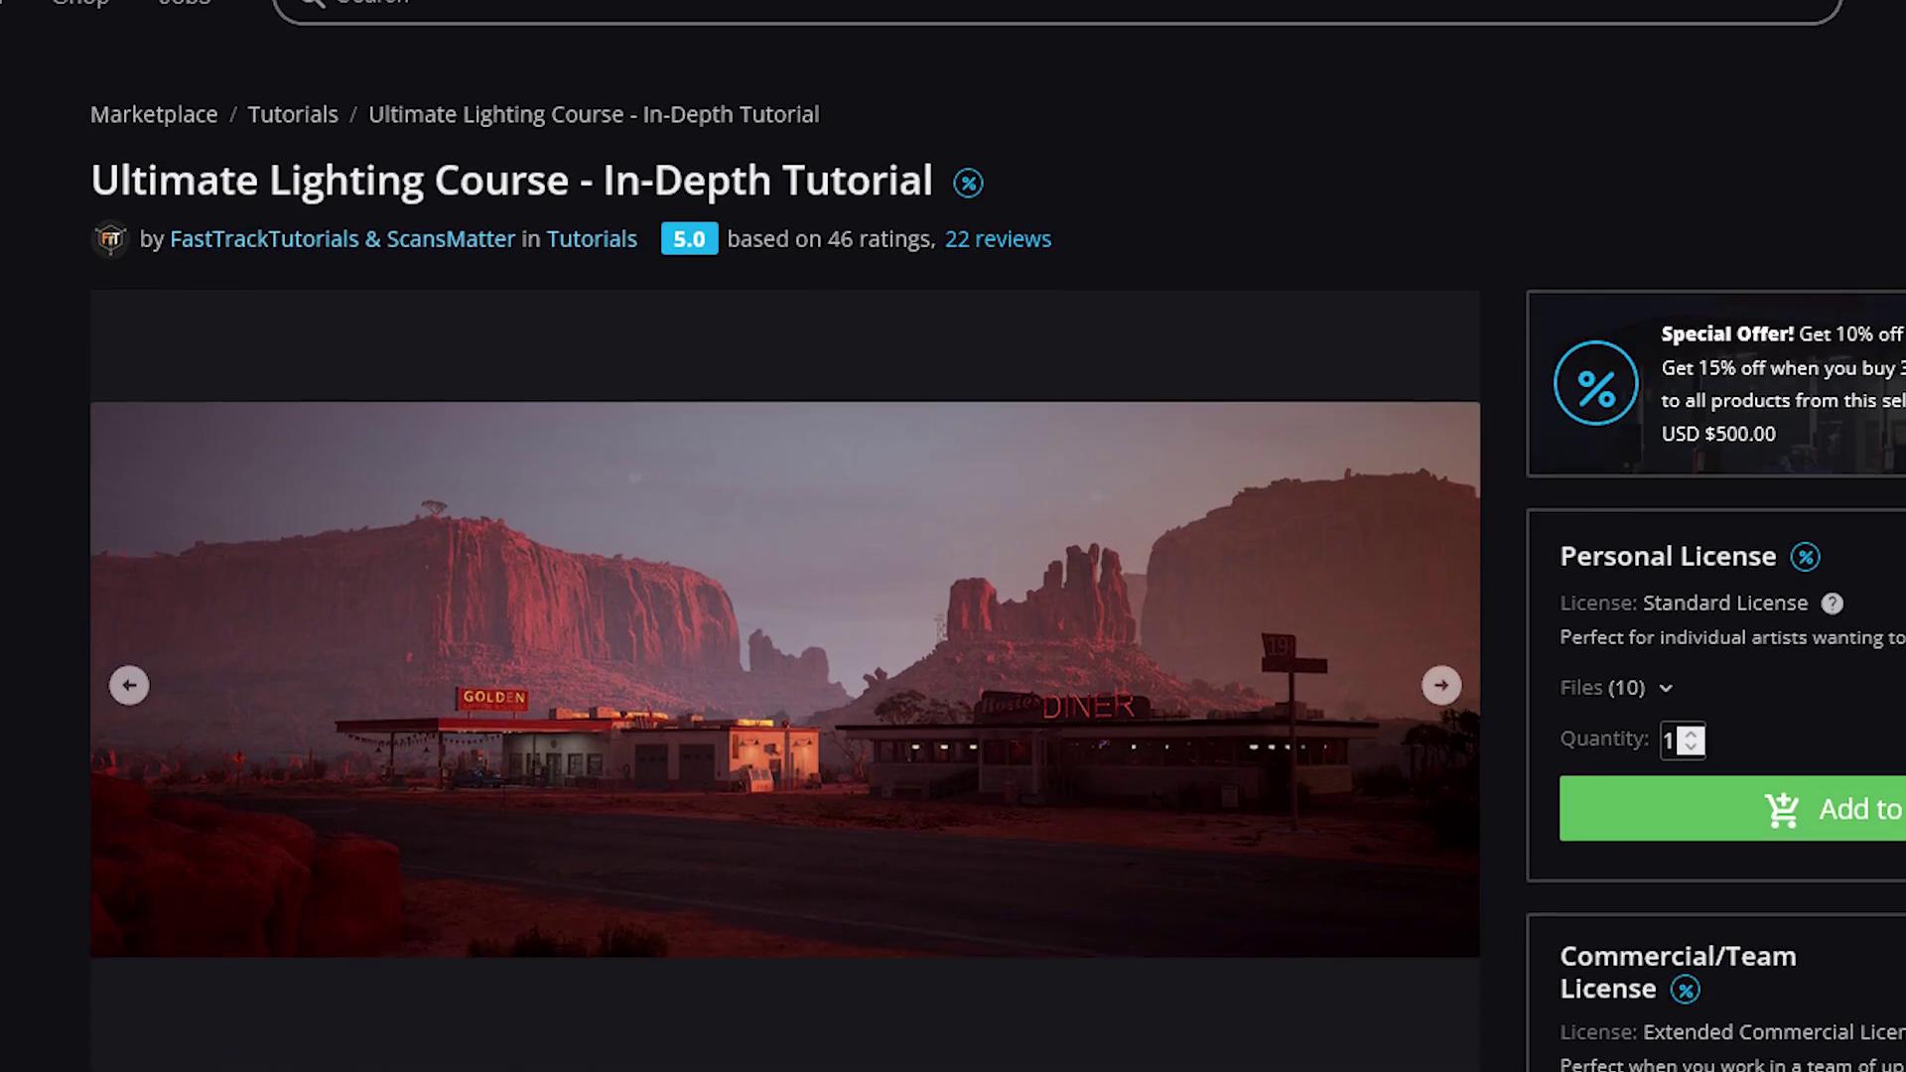
- Scroll the Ultimate Lighting Course page down to its Tools Used and Source Files sections
{"action": "scroll", "coordinate": [784, 536], "scroll_direction": "down", "scroll_amount": 10}
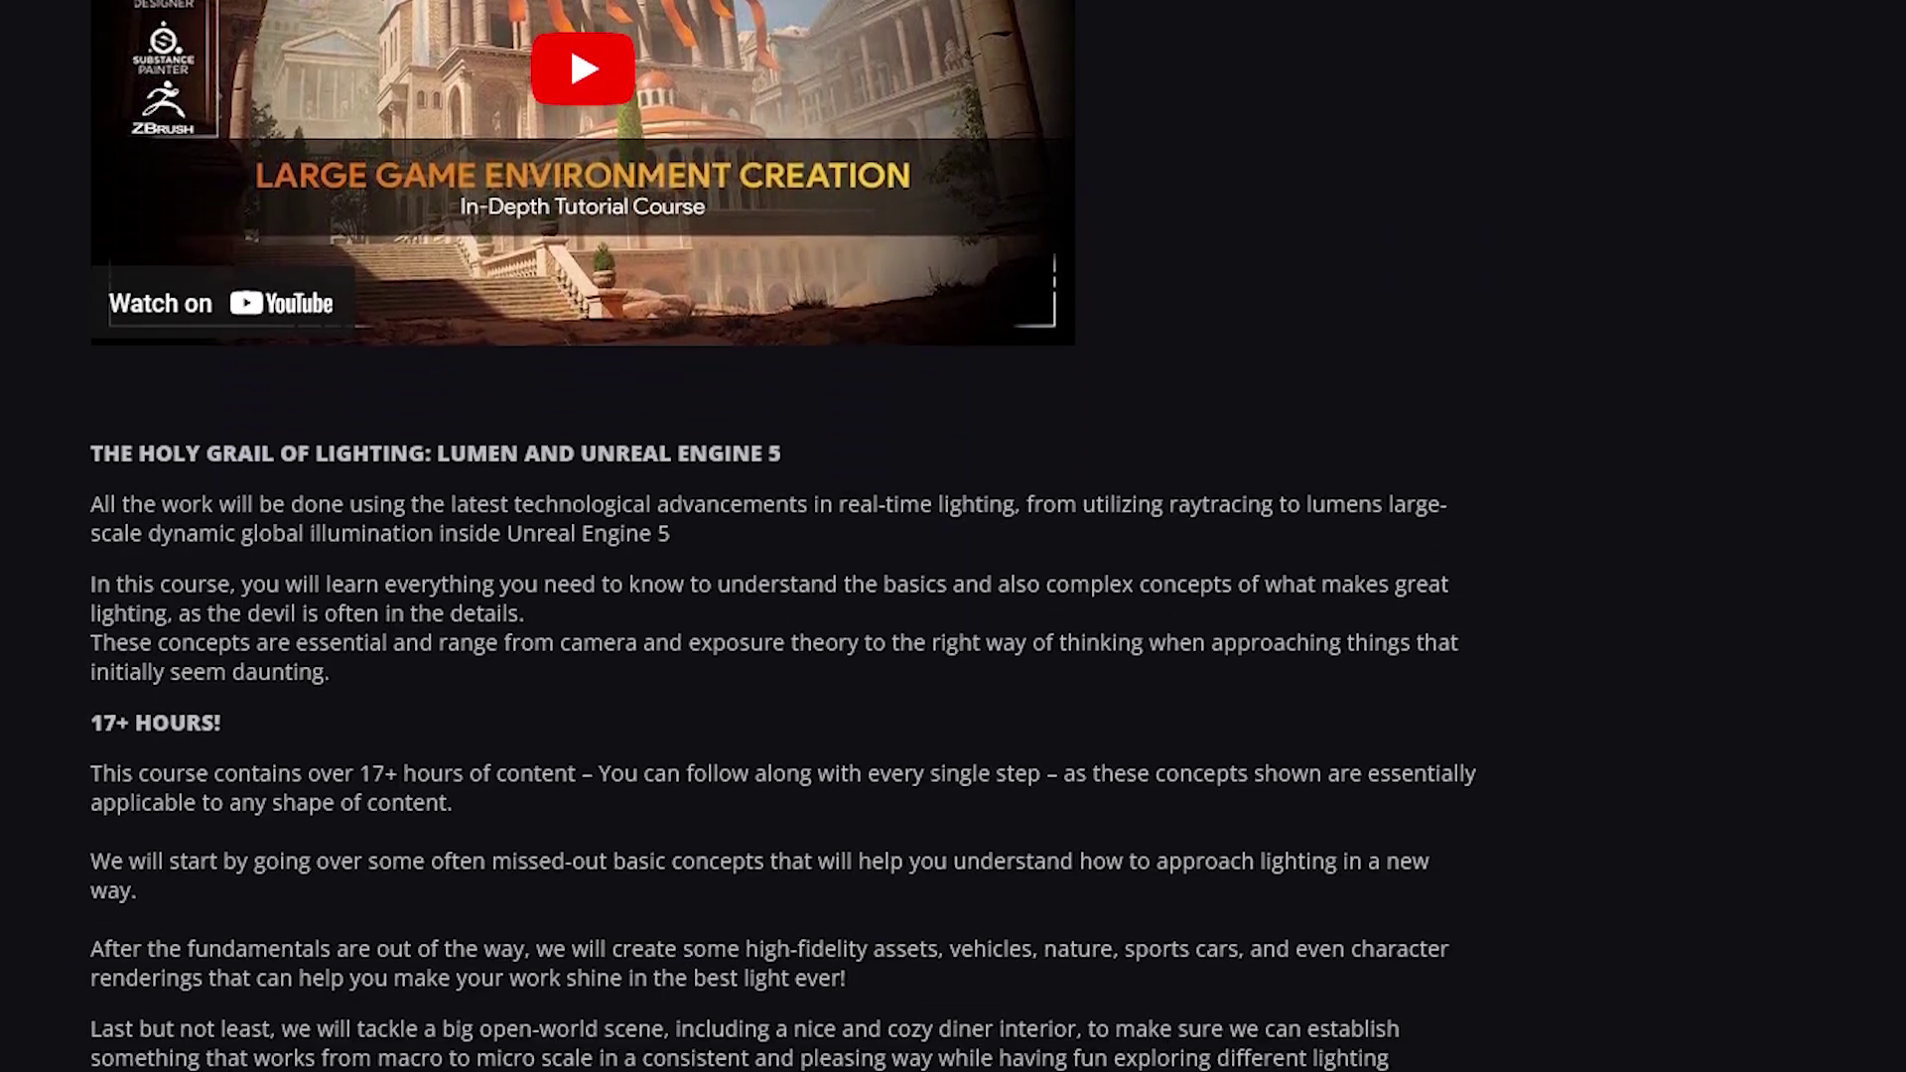
{"action": "scroll", "coordinate": [784, 536], "scroll_direction": "down", "scroll_amount": 9}
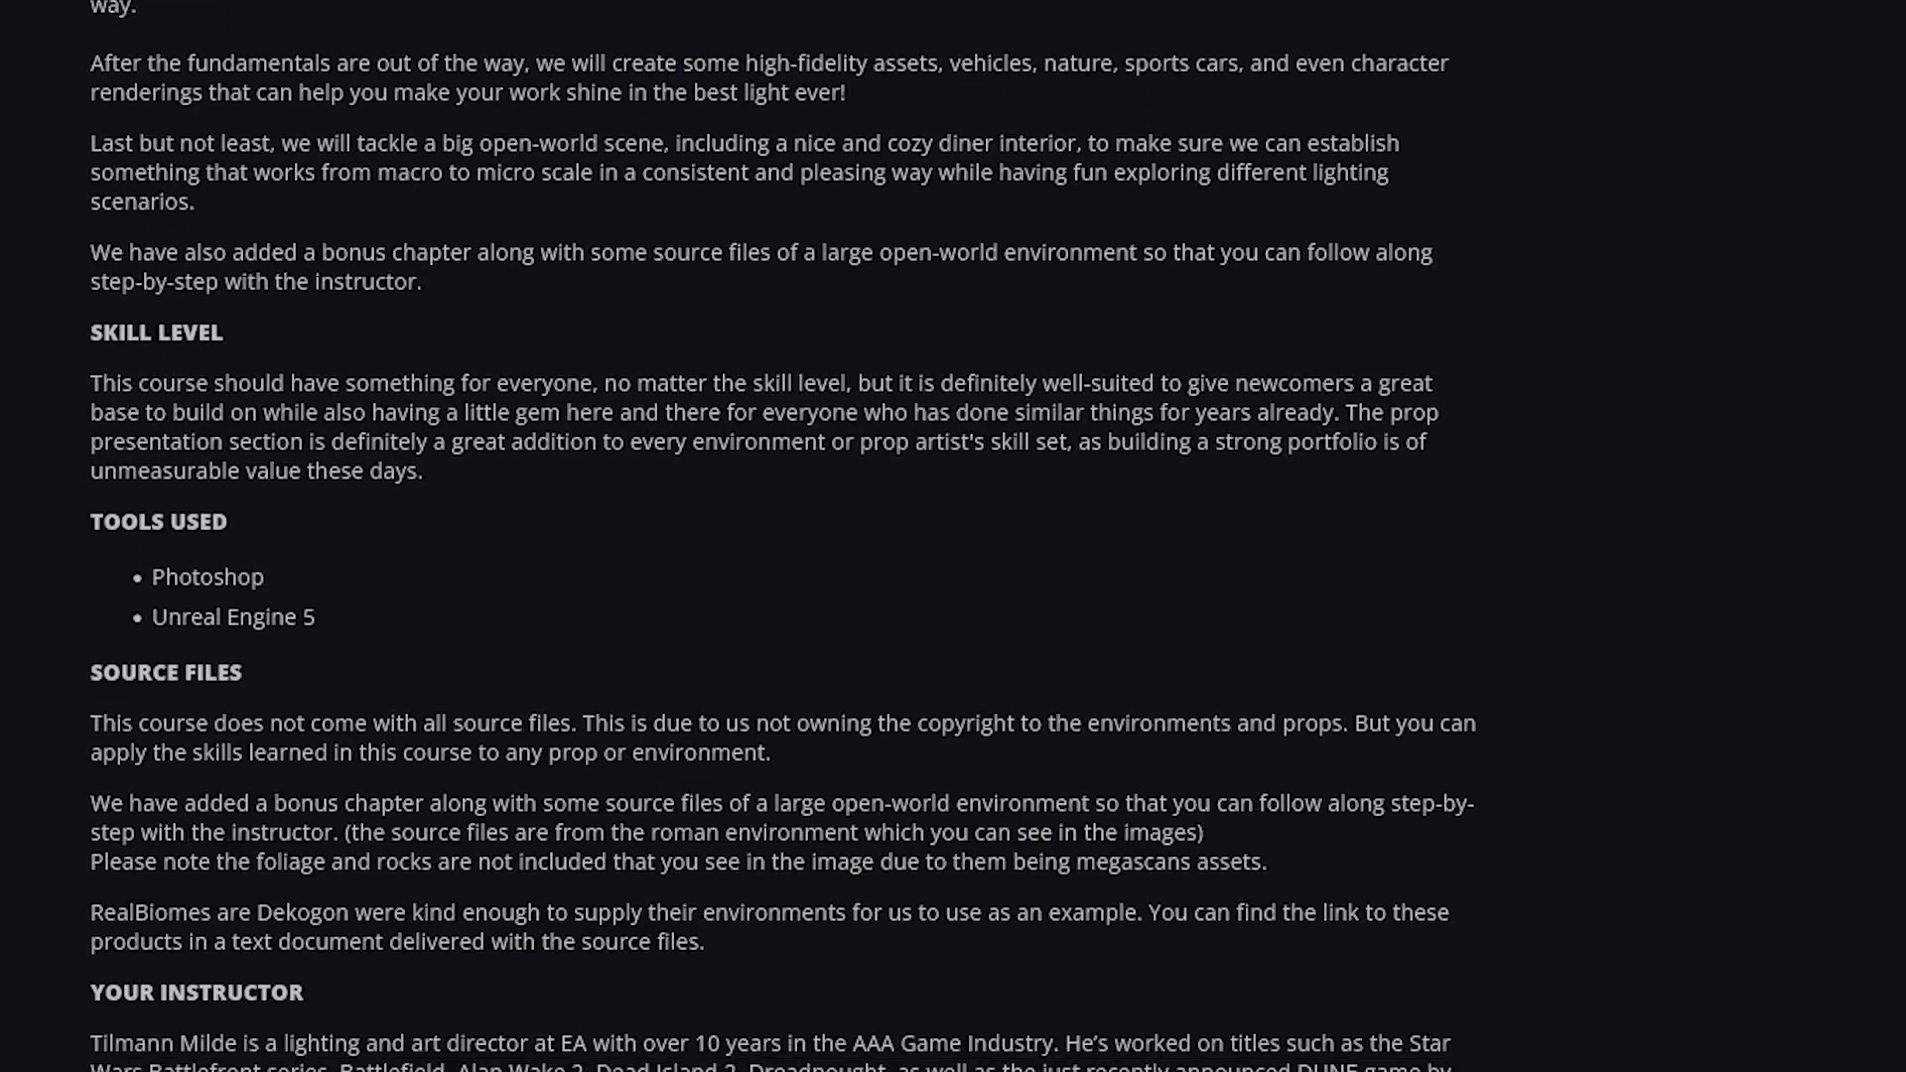
{"action": "scroll", "coordinate": [784, 536], "scroll_direction": "down", "scroll_amount": 4}
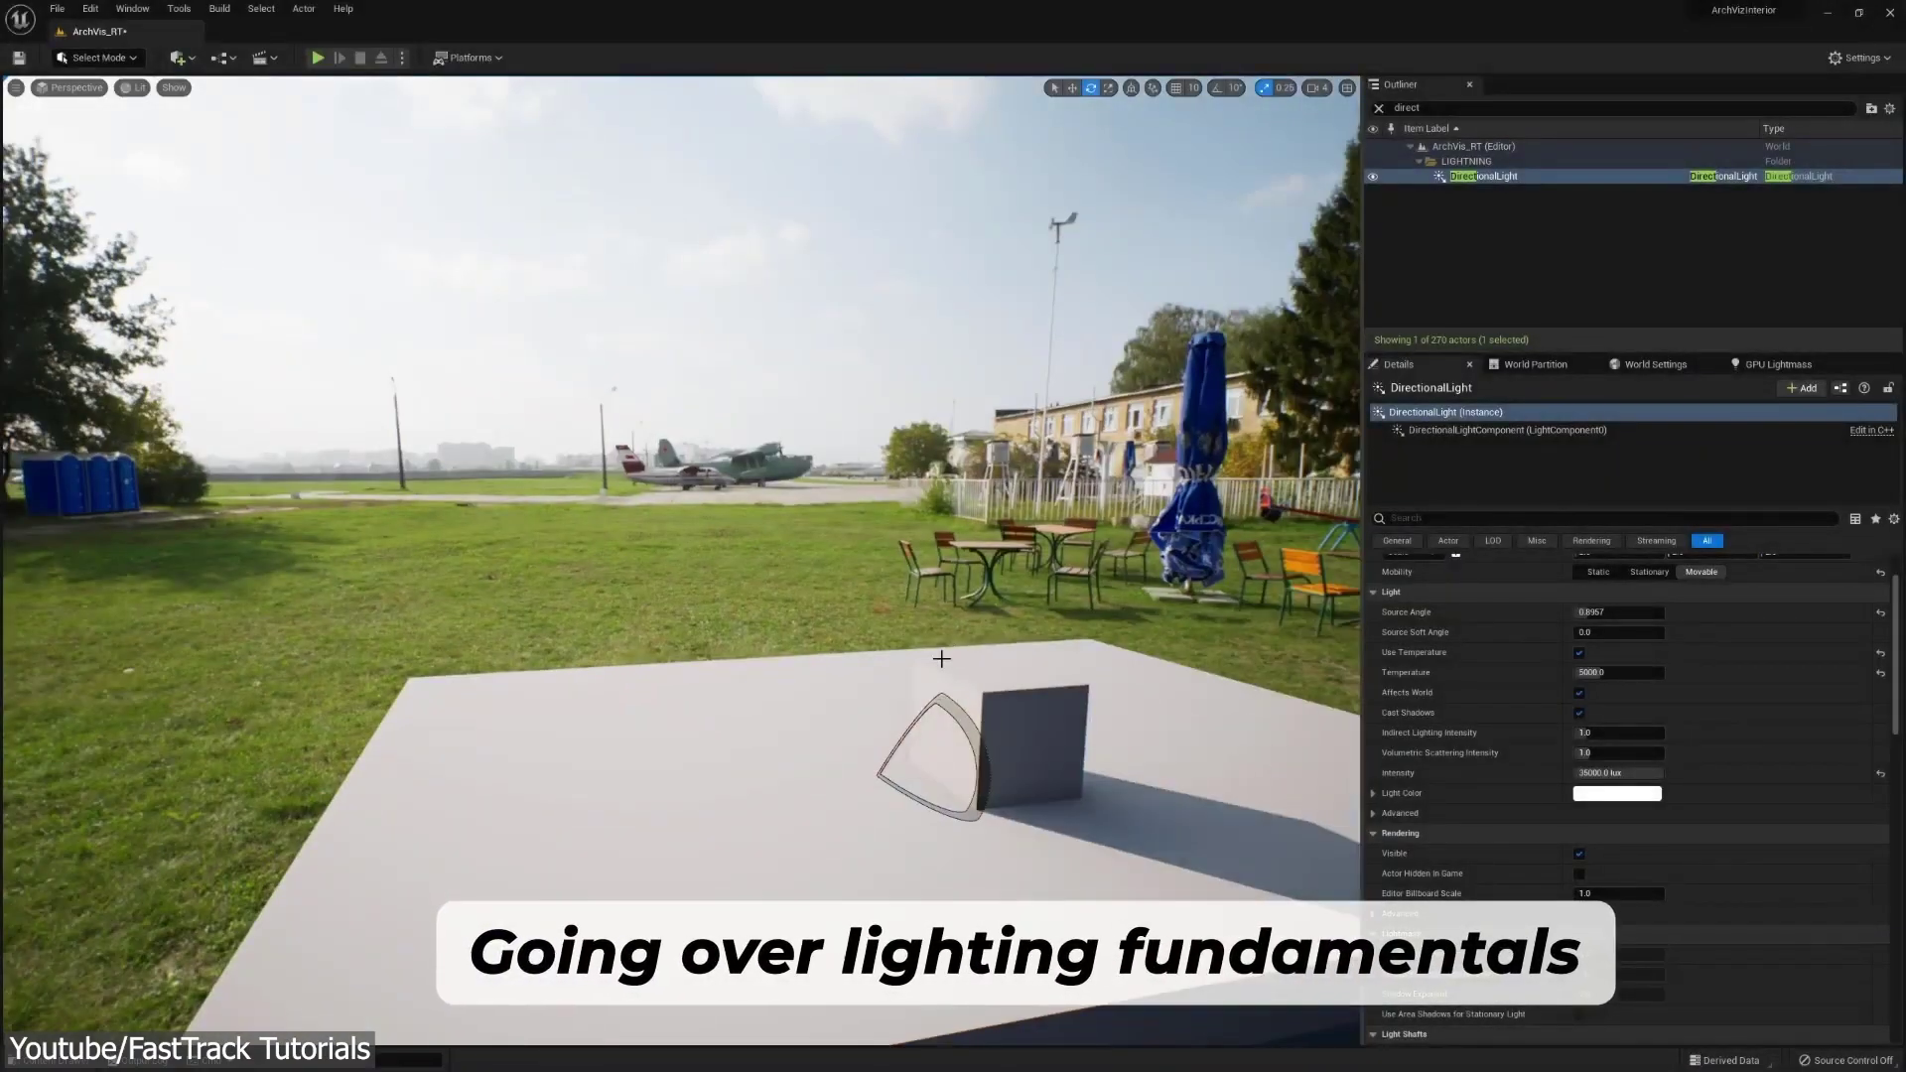
- Shift the midtone gain toward cyan and shrink the floating second viewport
{"action": "right_click_drag", "start_coordinate": [685, 466], "coordinate": [567, 649]}
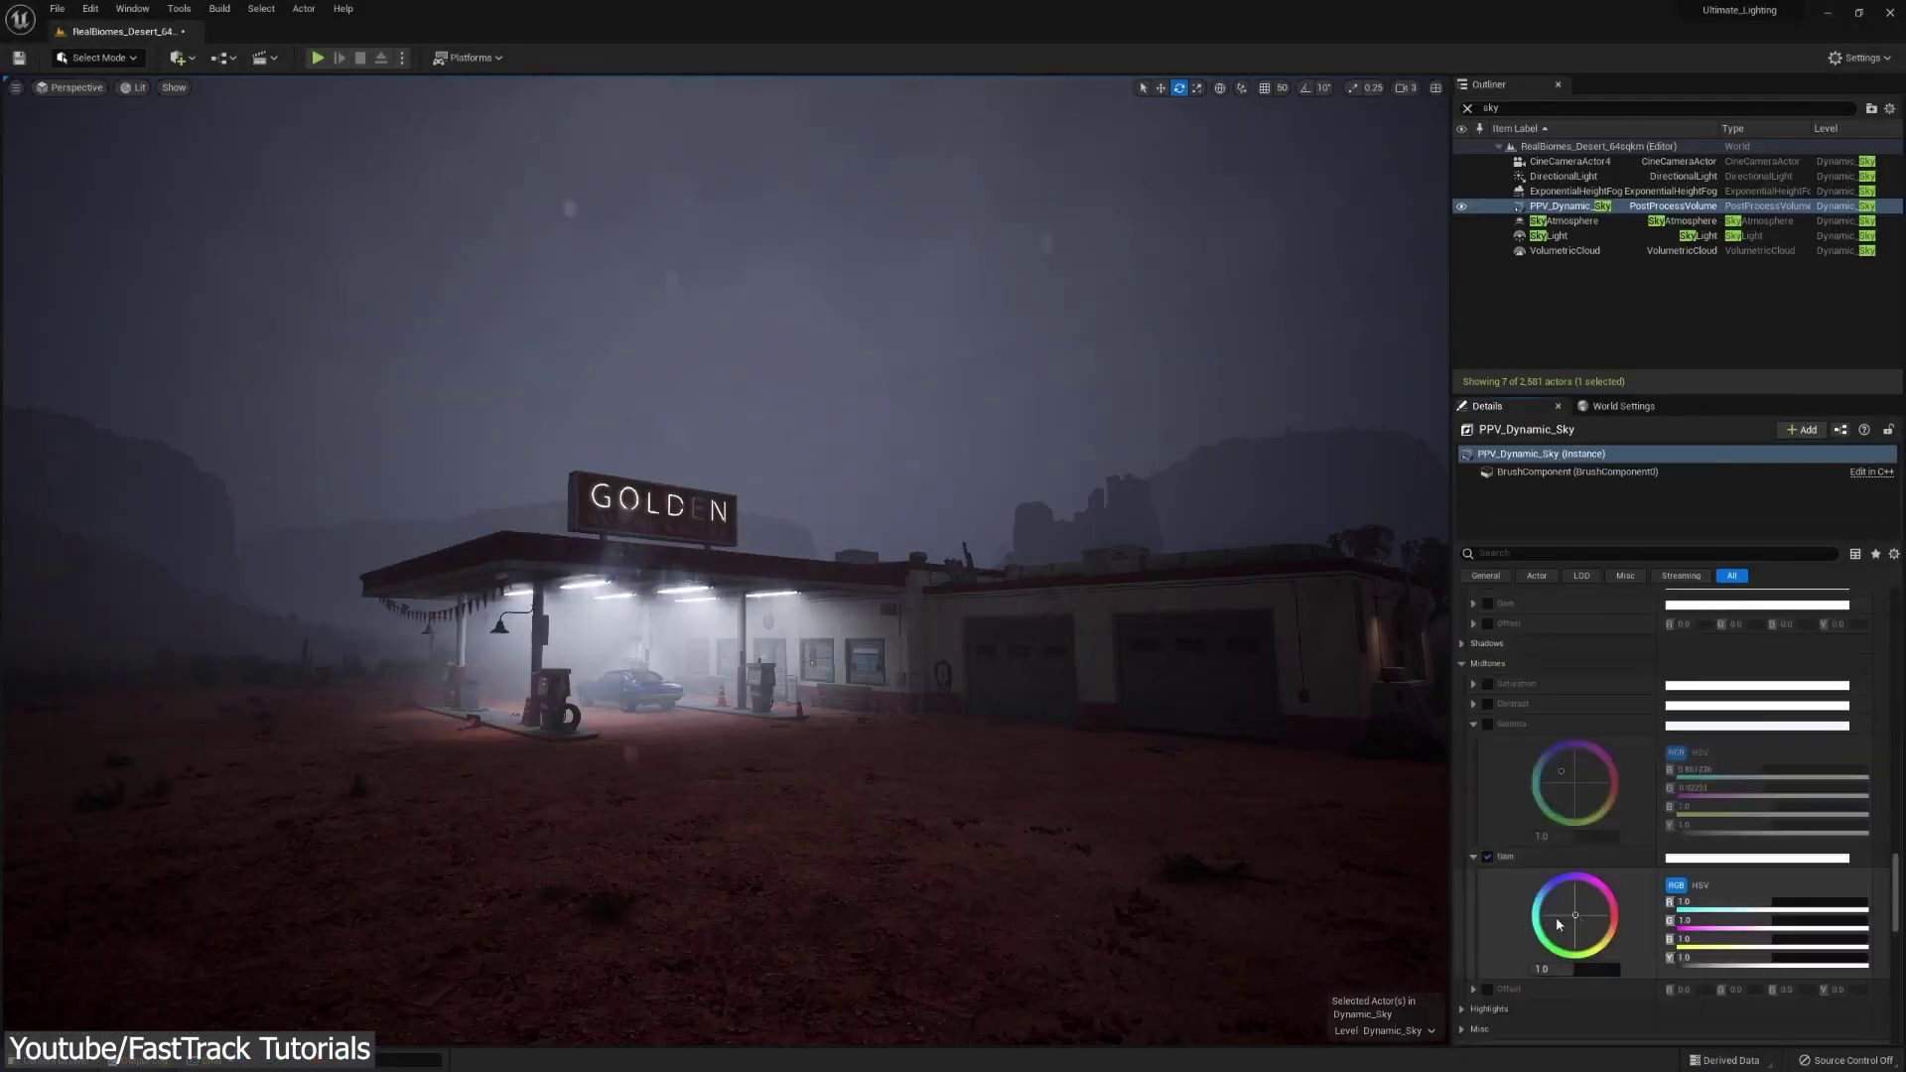
{"action": "left_click_drag", "start_coordinate": [1557, 907], "coordinate": [1549, 914]}
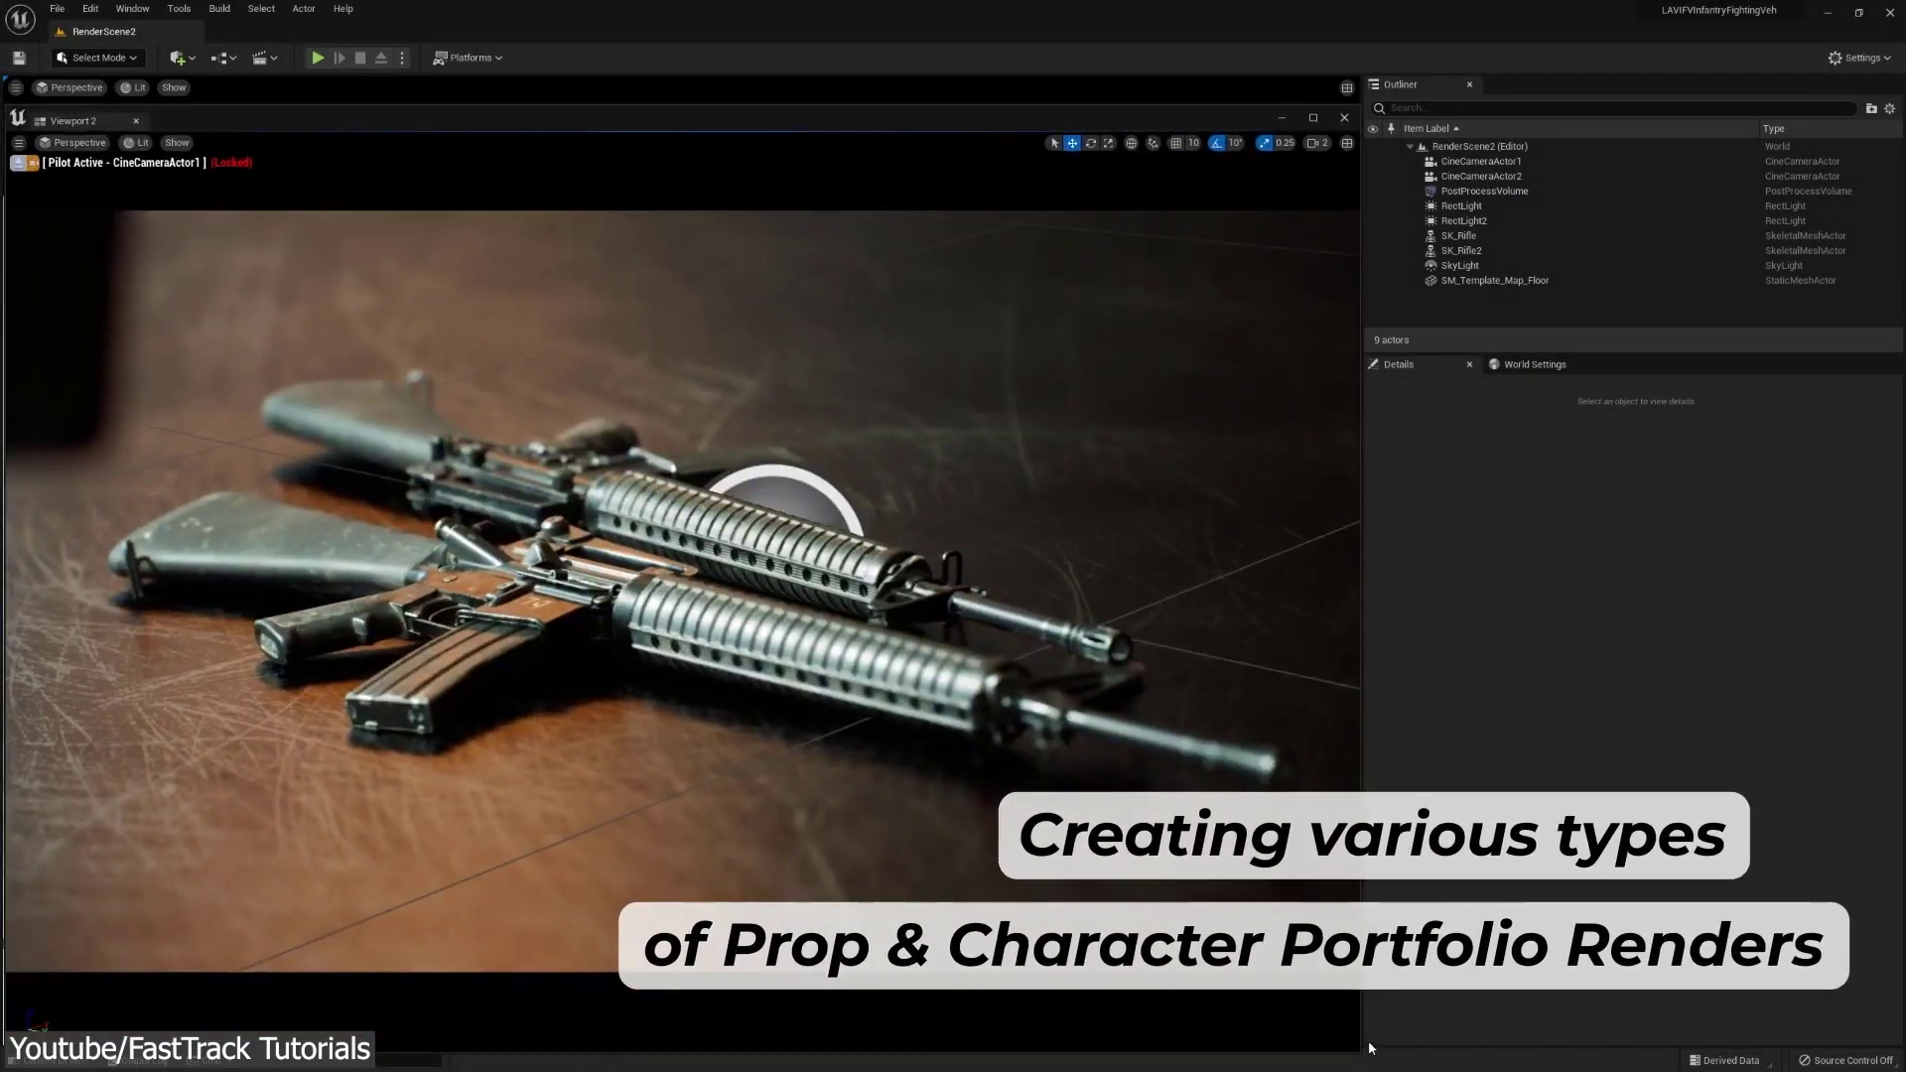
{"action": "left_click_drag", "start_coordinate": [1359, 1053], "coordinate": [1002, 812]}
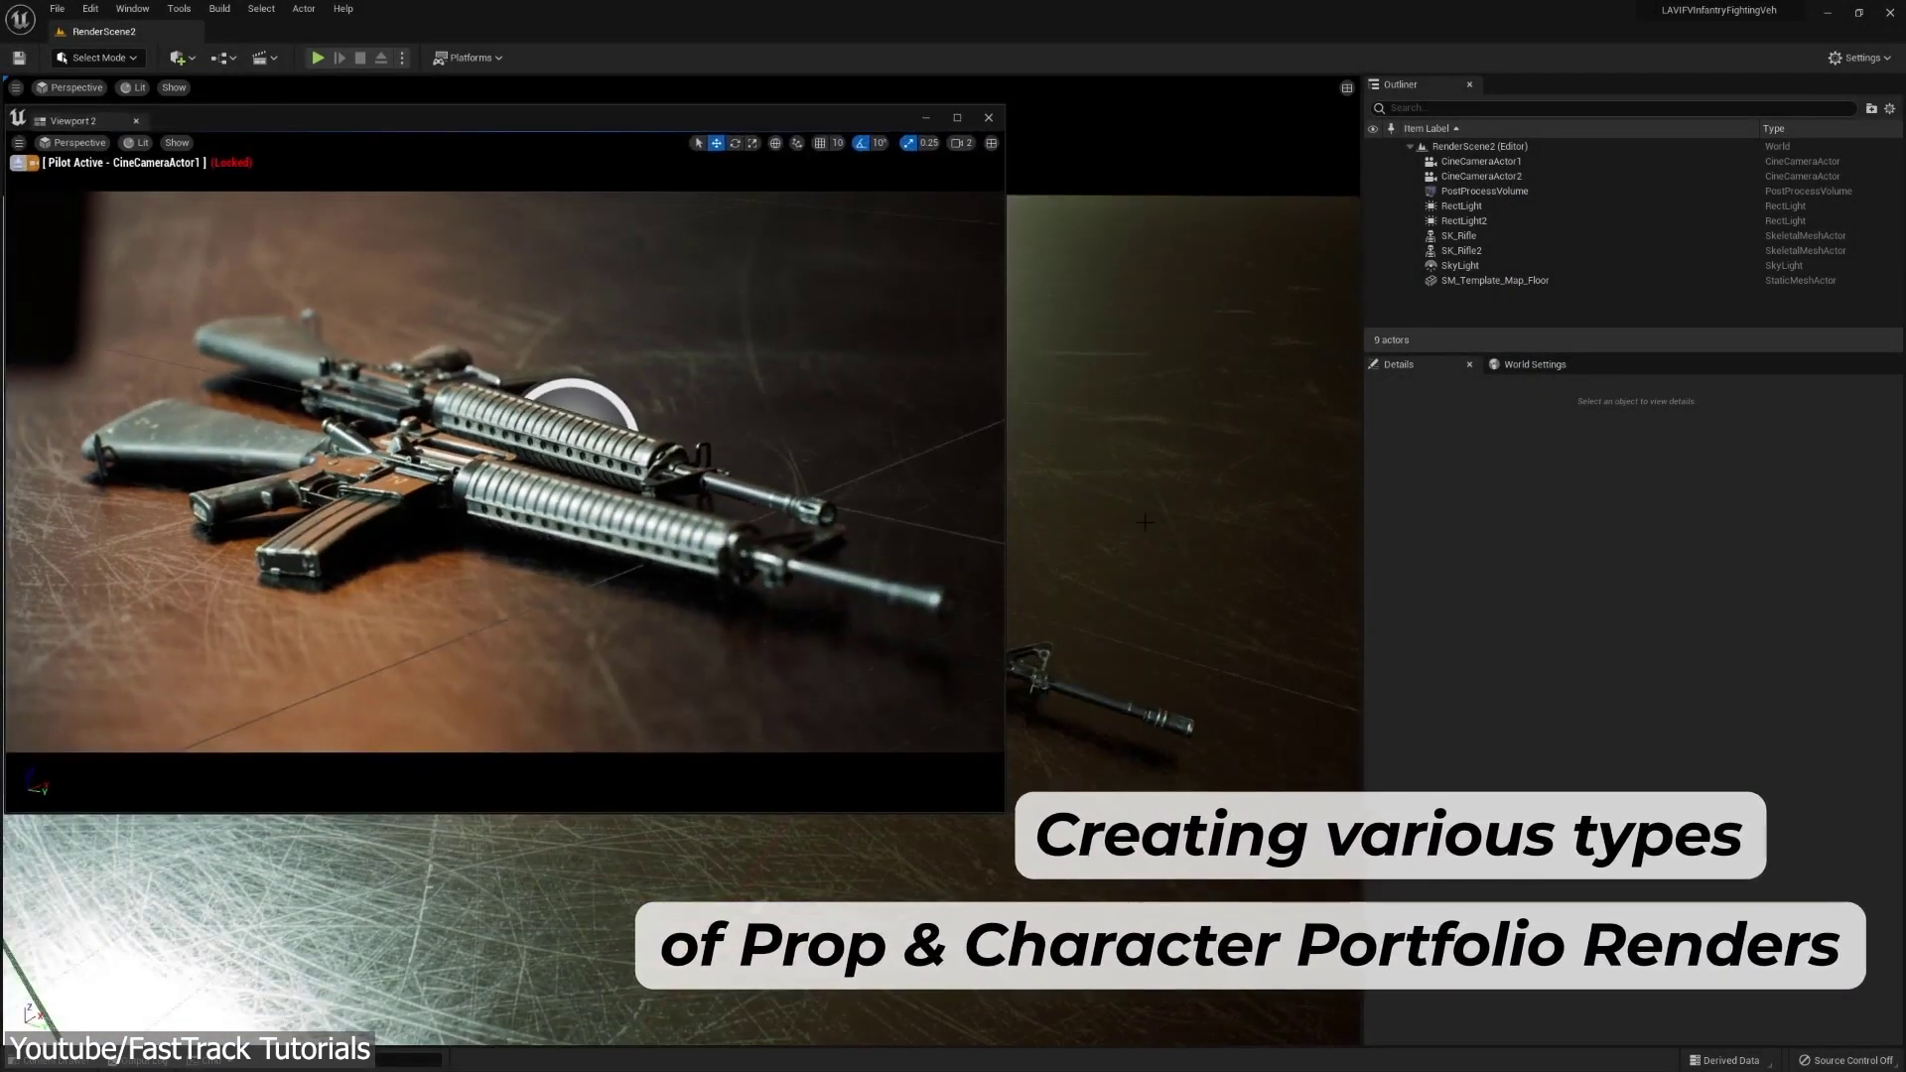
- Select the post-process volume PPV_Dynamic_Sky and expand its Midtones settings
{"action": "left_click", "coordinate": [1484, 191]}
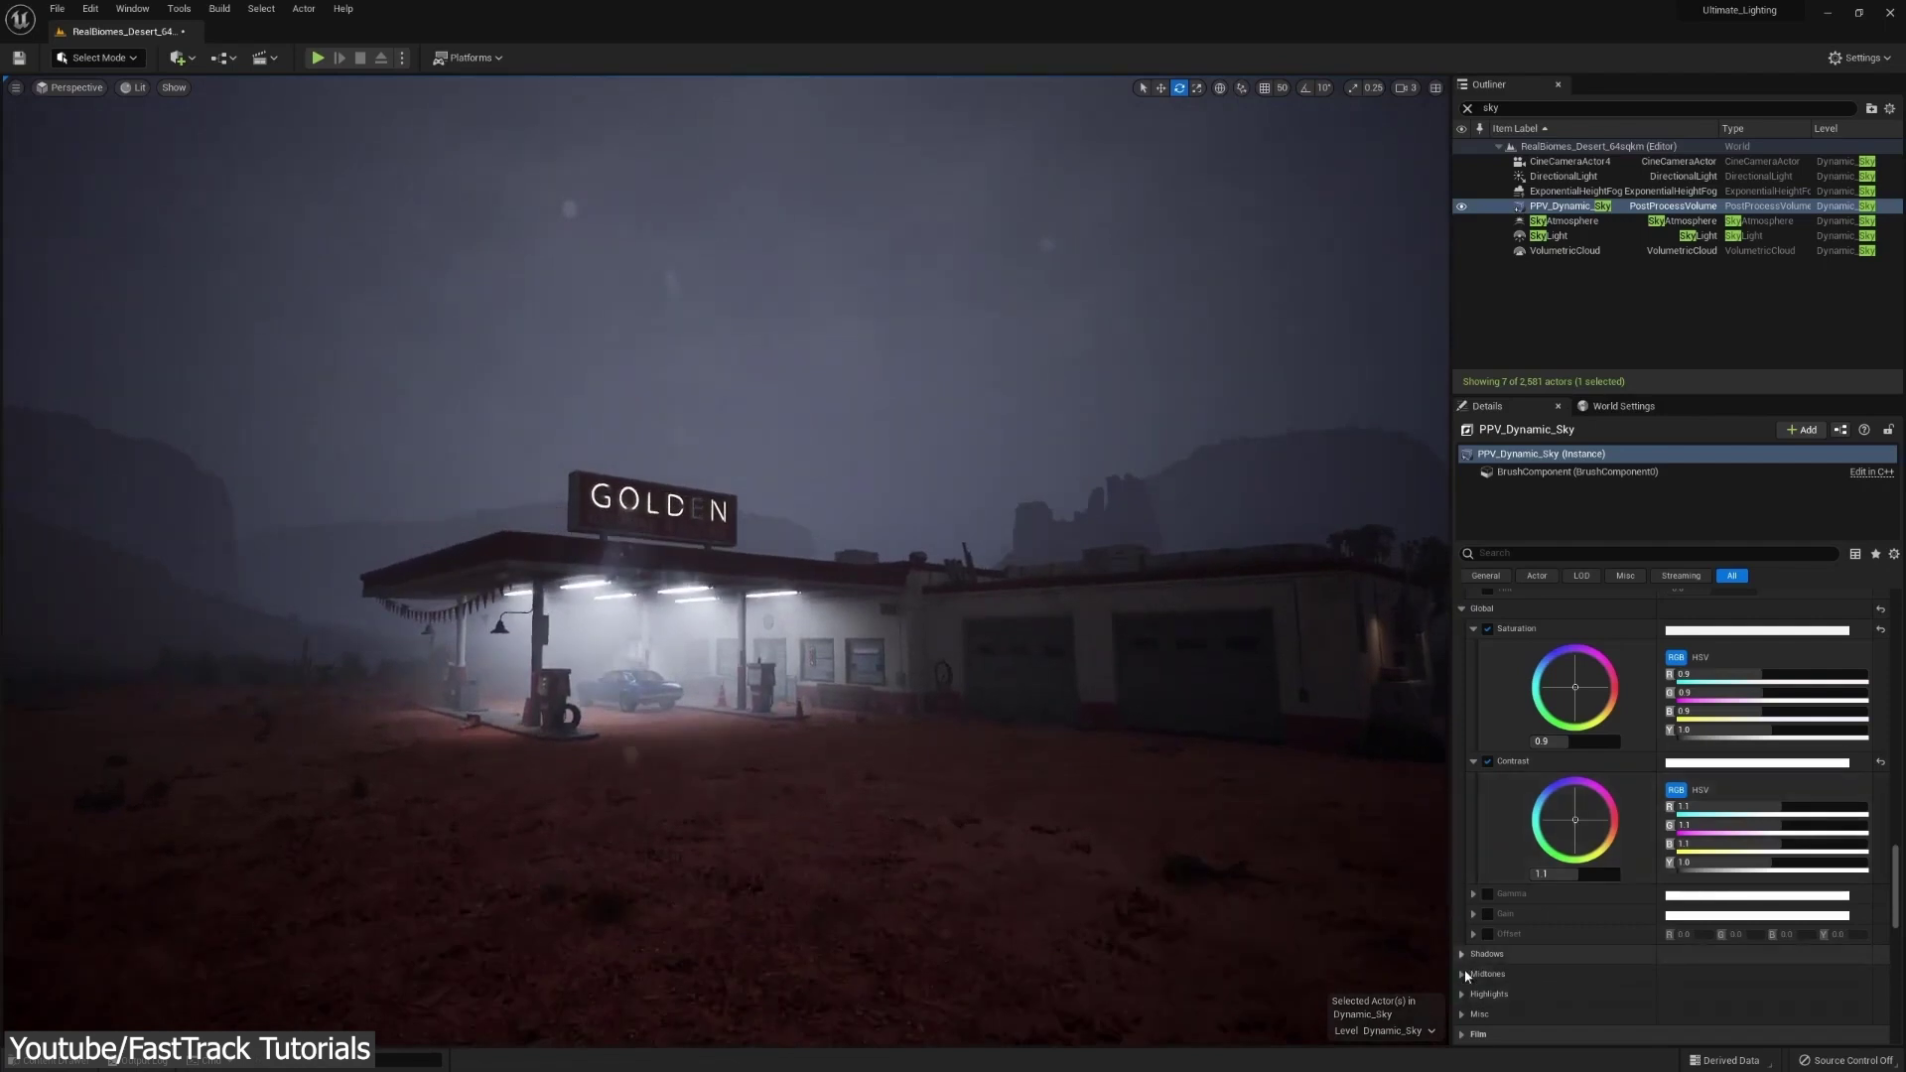
{"action": "left_click", "coordinate": [1463, 974]}
{"action": "scroll", "coordinate": [1588, 884], "scroll_direction": "down", "scroll_amount": 3}
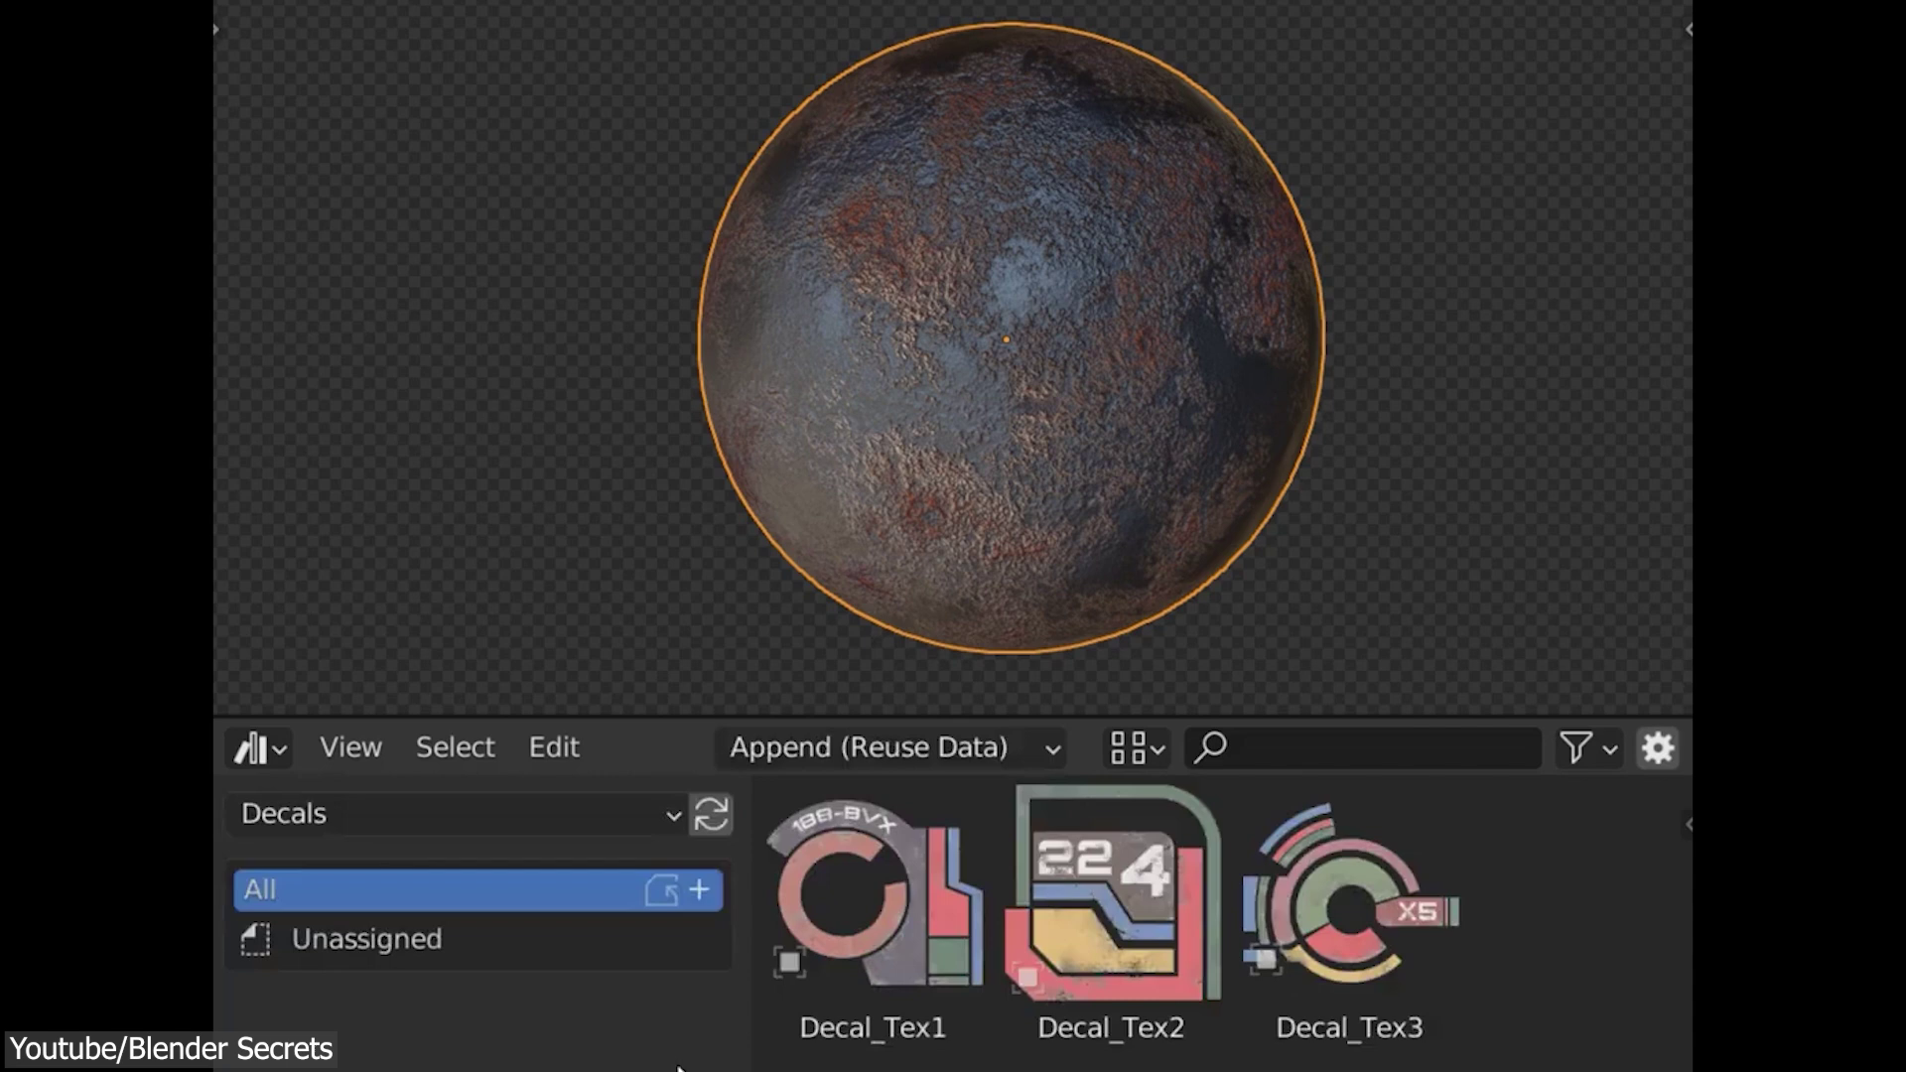
- Shoot the test wall and wooden target, leaving bullet-hole decals and blood splatter
{"action": "left_click_drag", "start_coordinate": [973, 497], "coordinate": [1008, 355]}
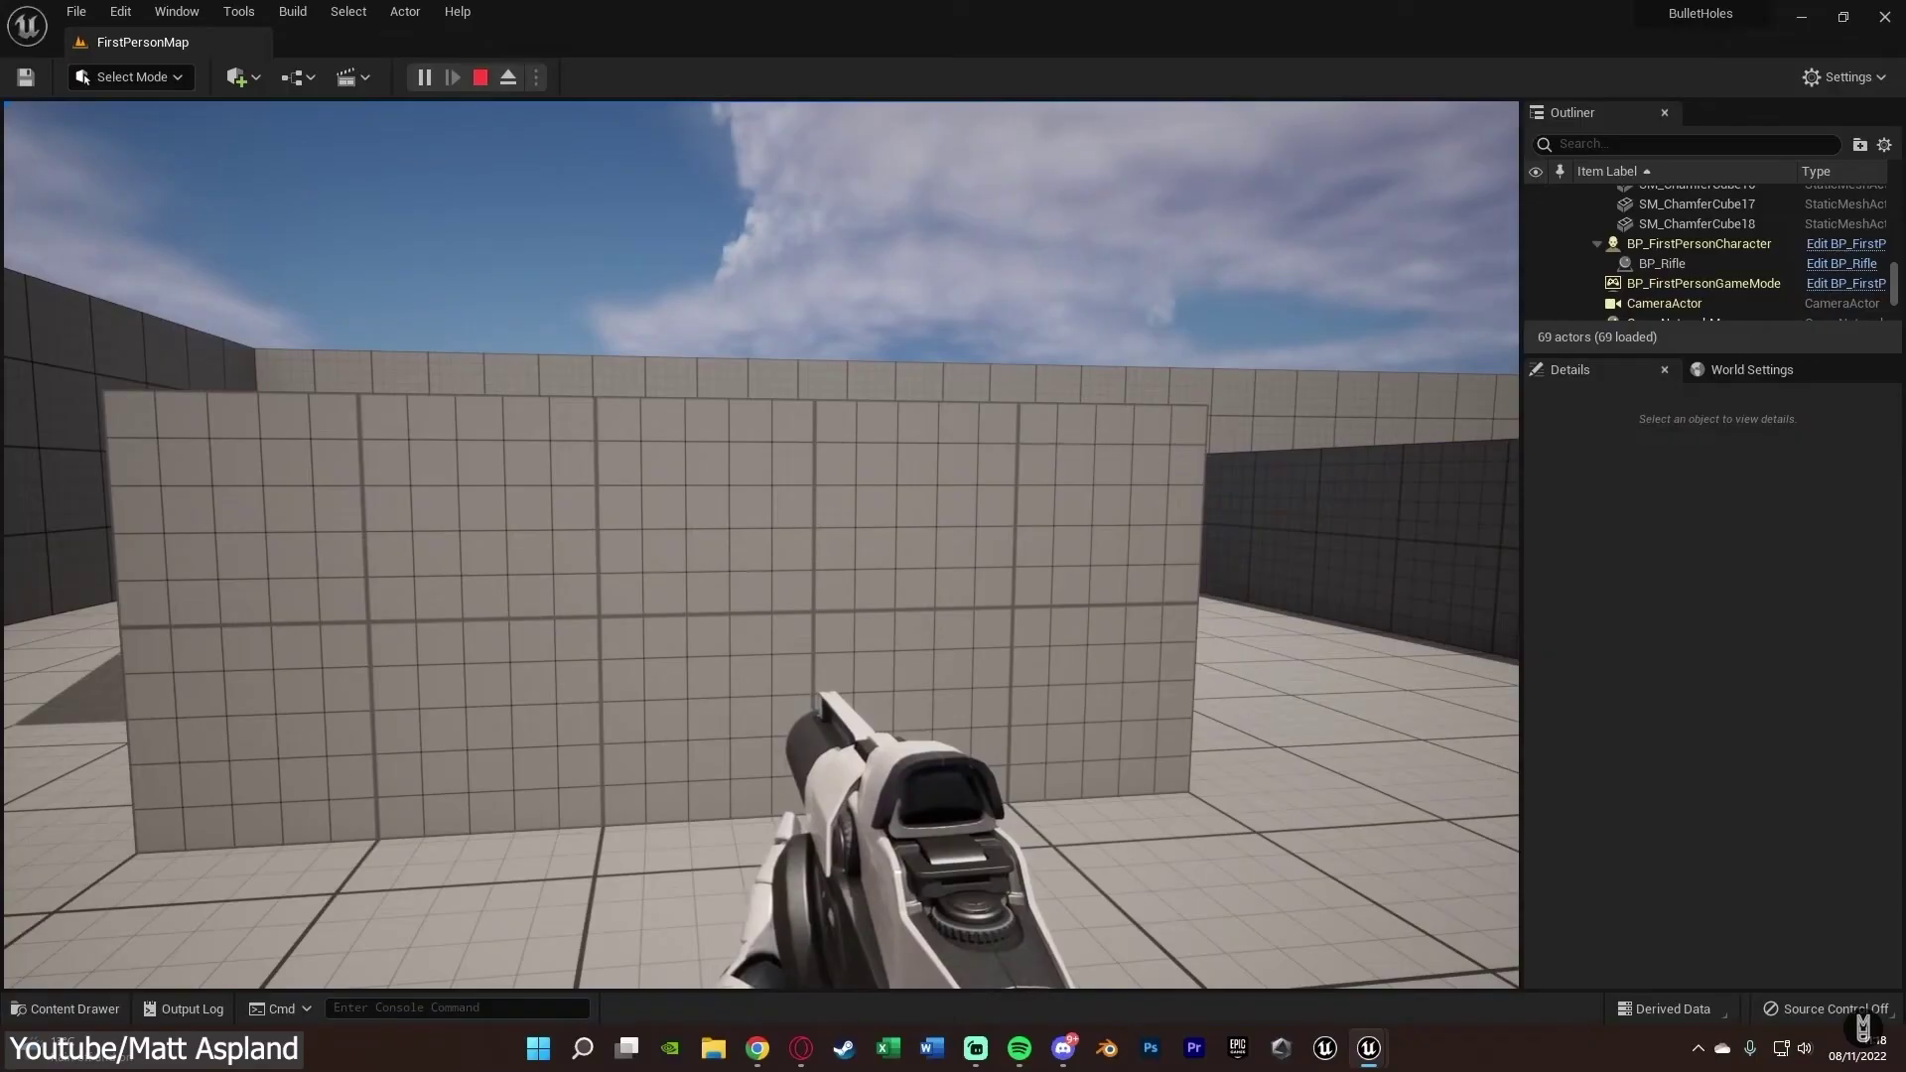
{"action": "left_click", "coordinate": [778, 608]}
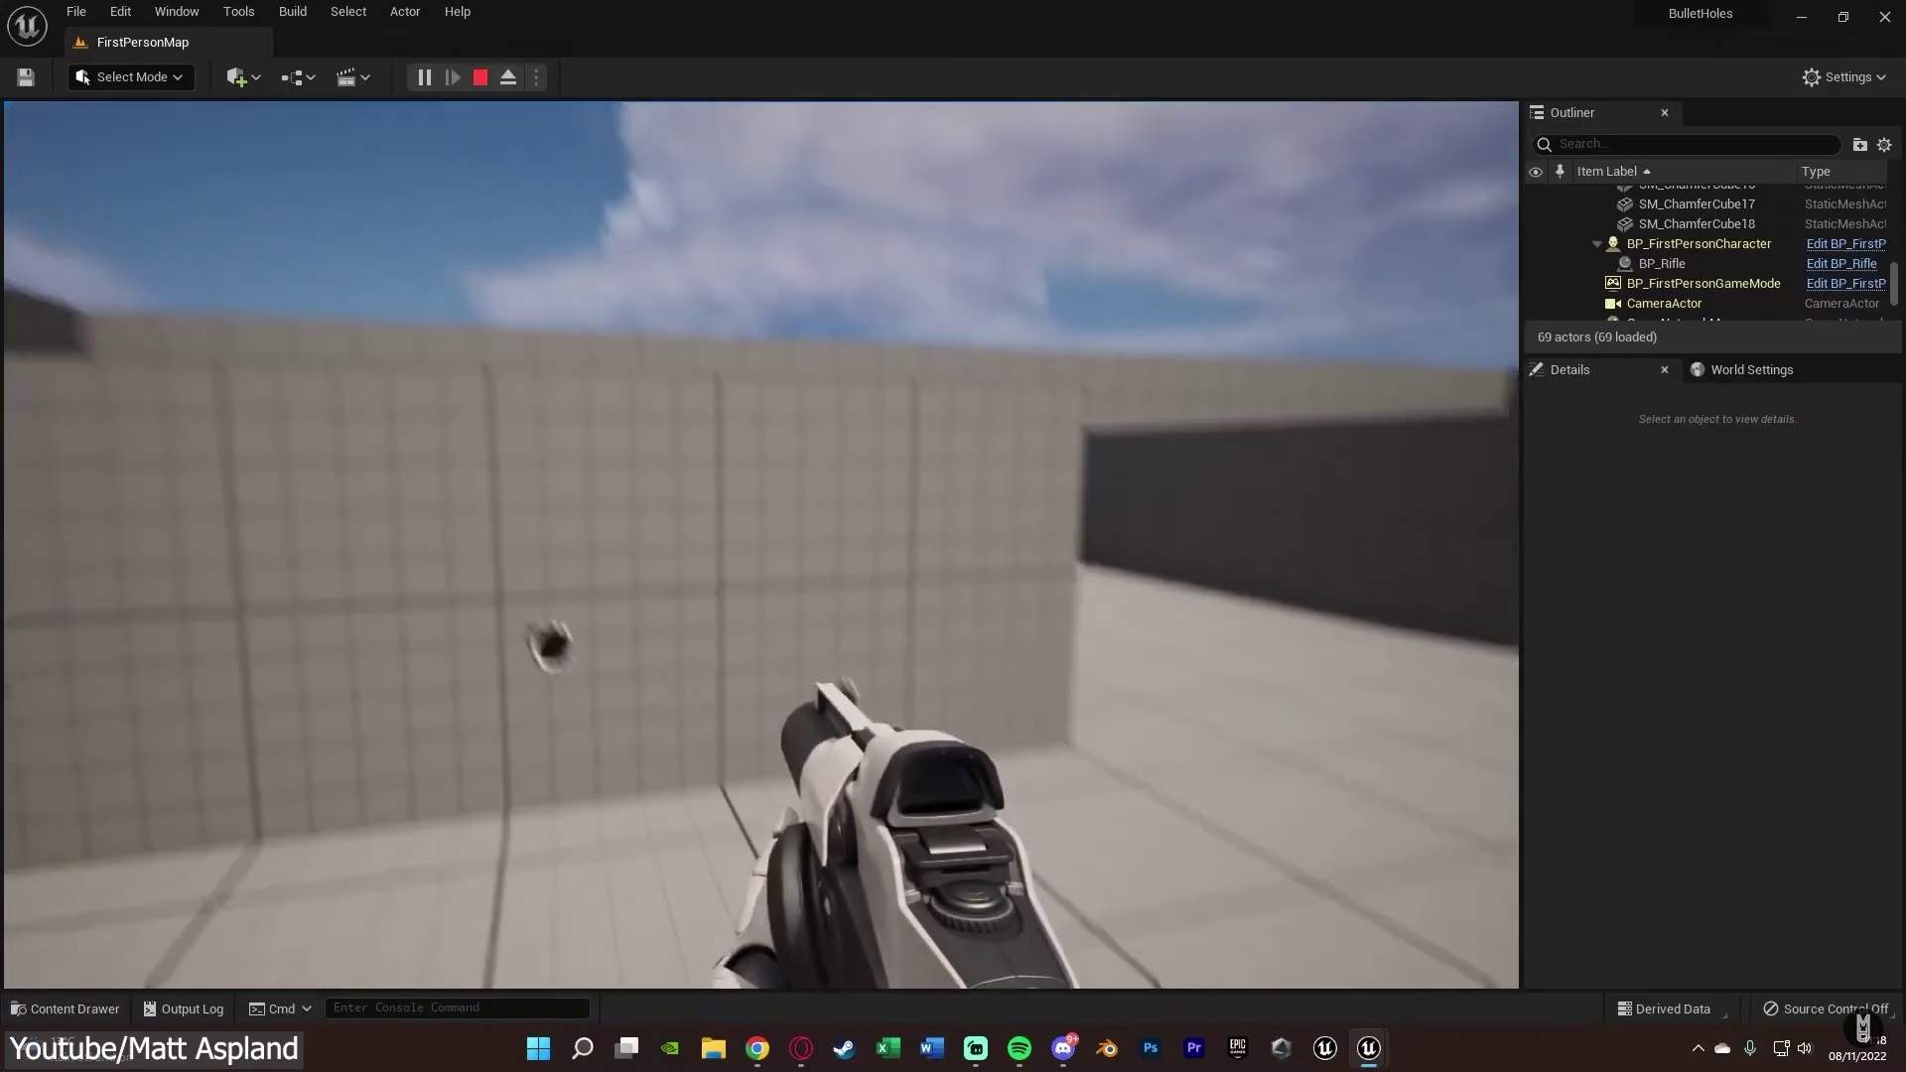
{"action": "left_click", "coordinate": [770, 617]}
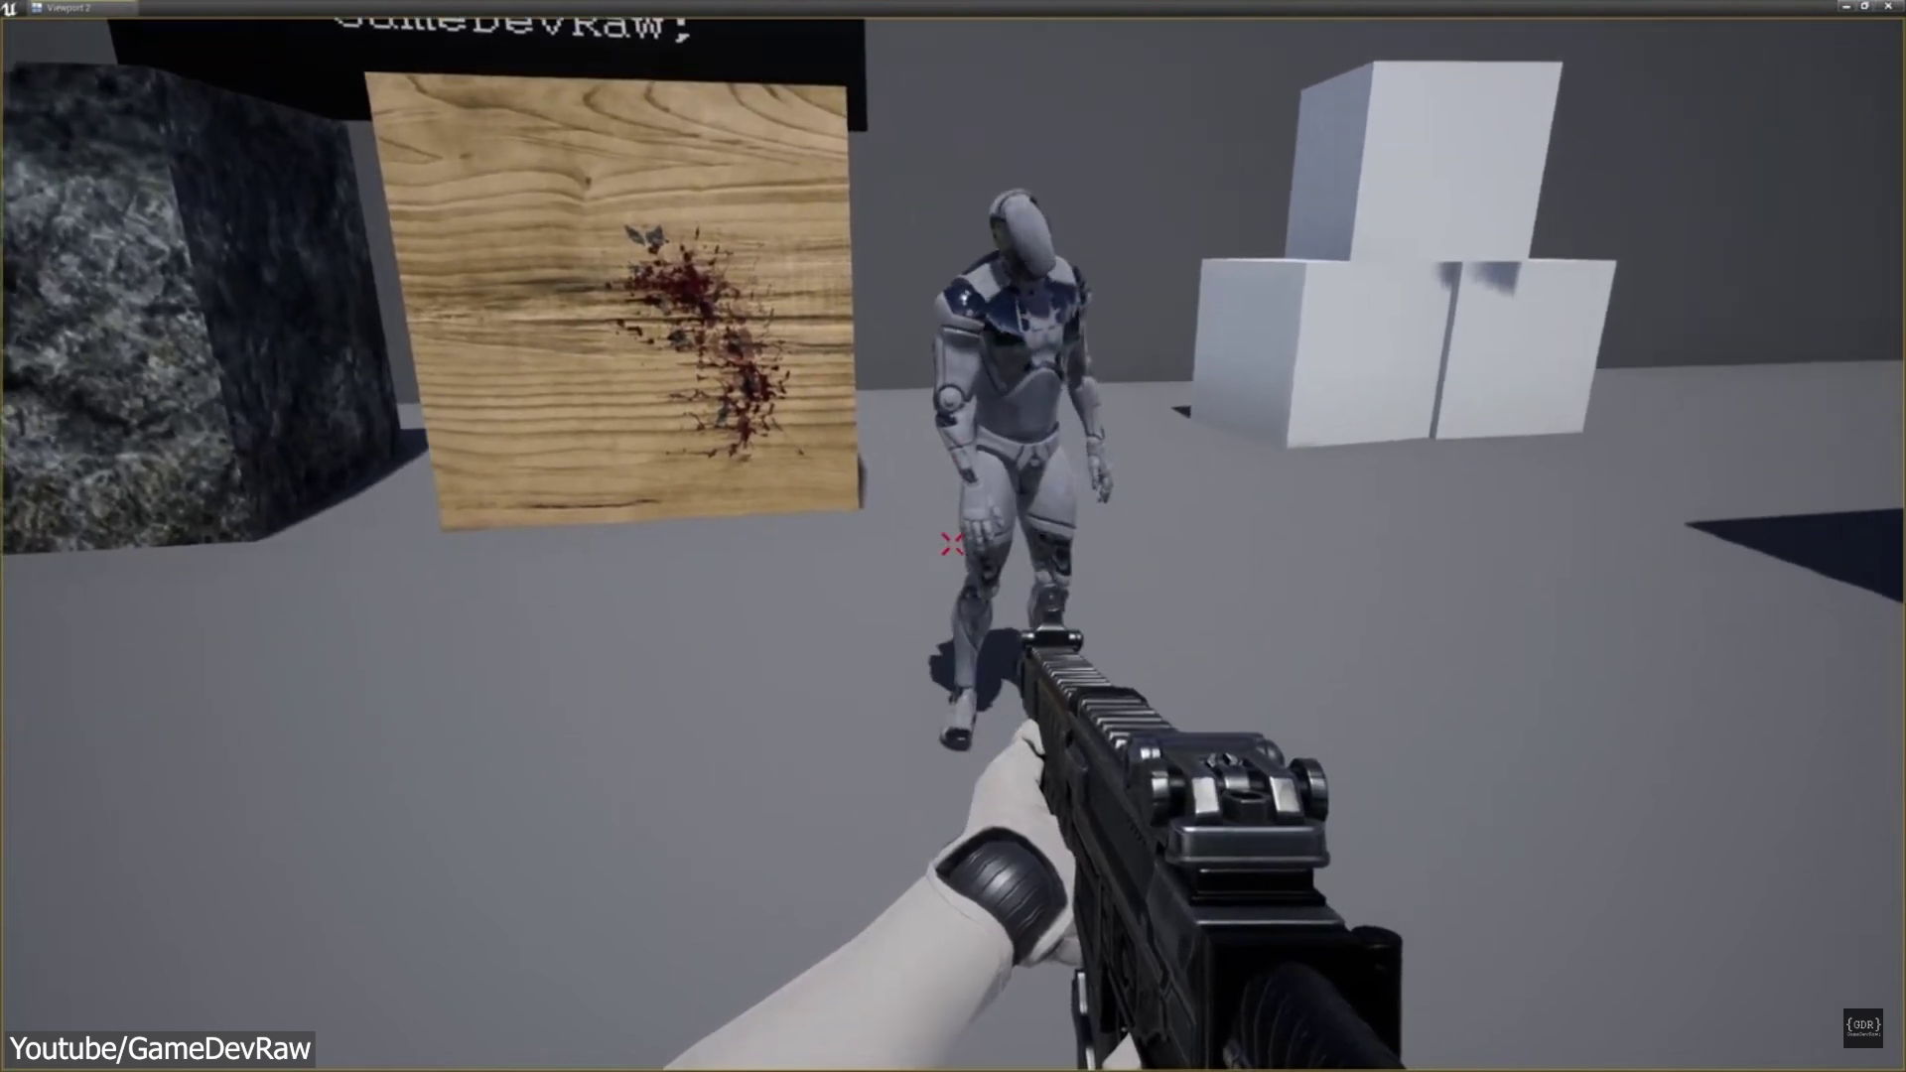
{"action": "left_click", "coordinate": [952, 543]}
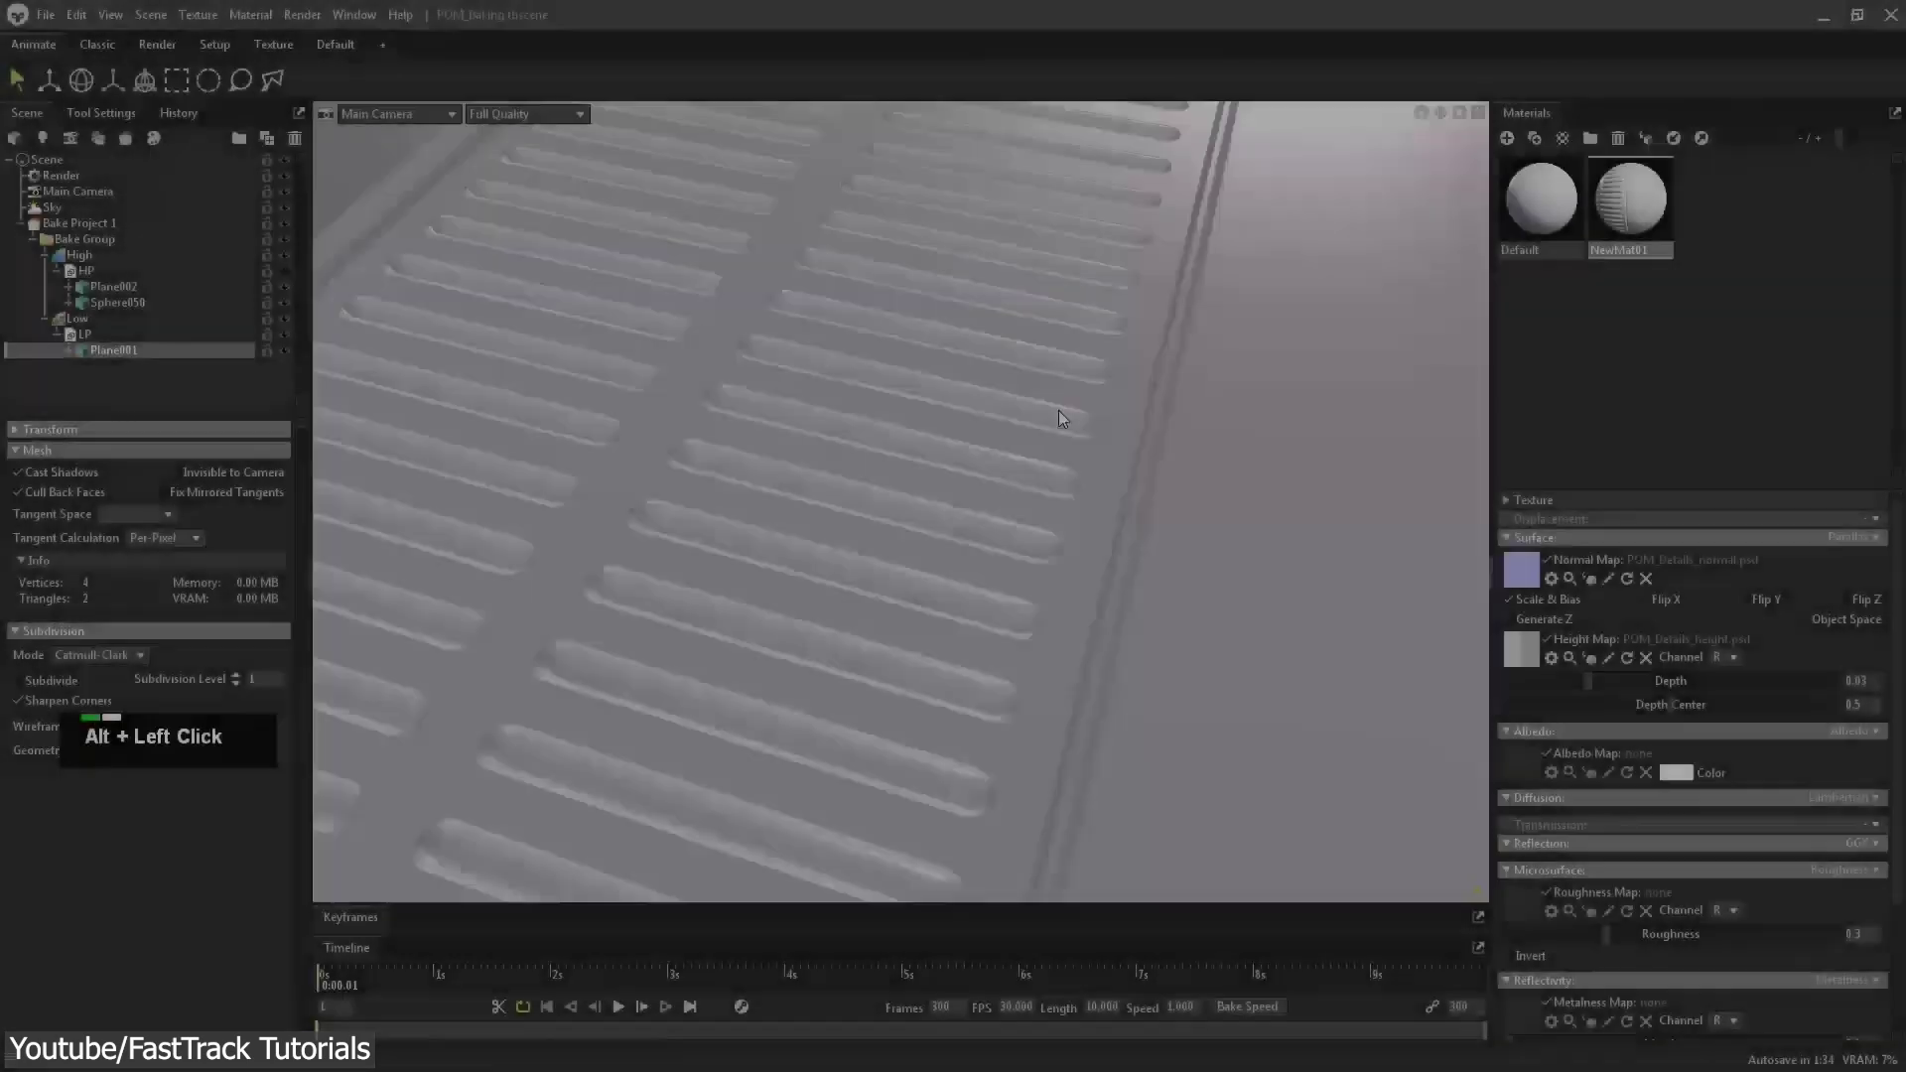
- Orbit around the vent slots and rotate the placed decal to -70°
{"action": "left_click_drag", "start_coordinate": [1058, 409], "coordinate": [1191, 466], "text": "alt"}
{"action": "left_click_drag", "start_coordinate": [1586, 683], "coordinate": [1205, 630], "text": "alt"}
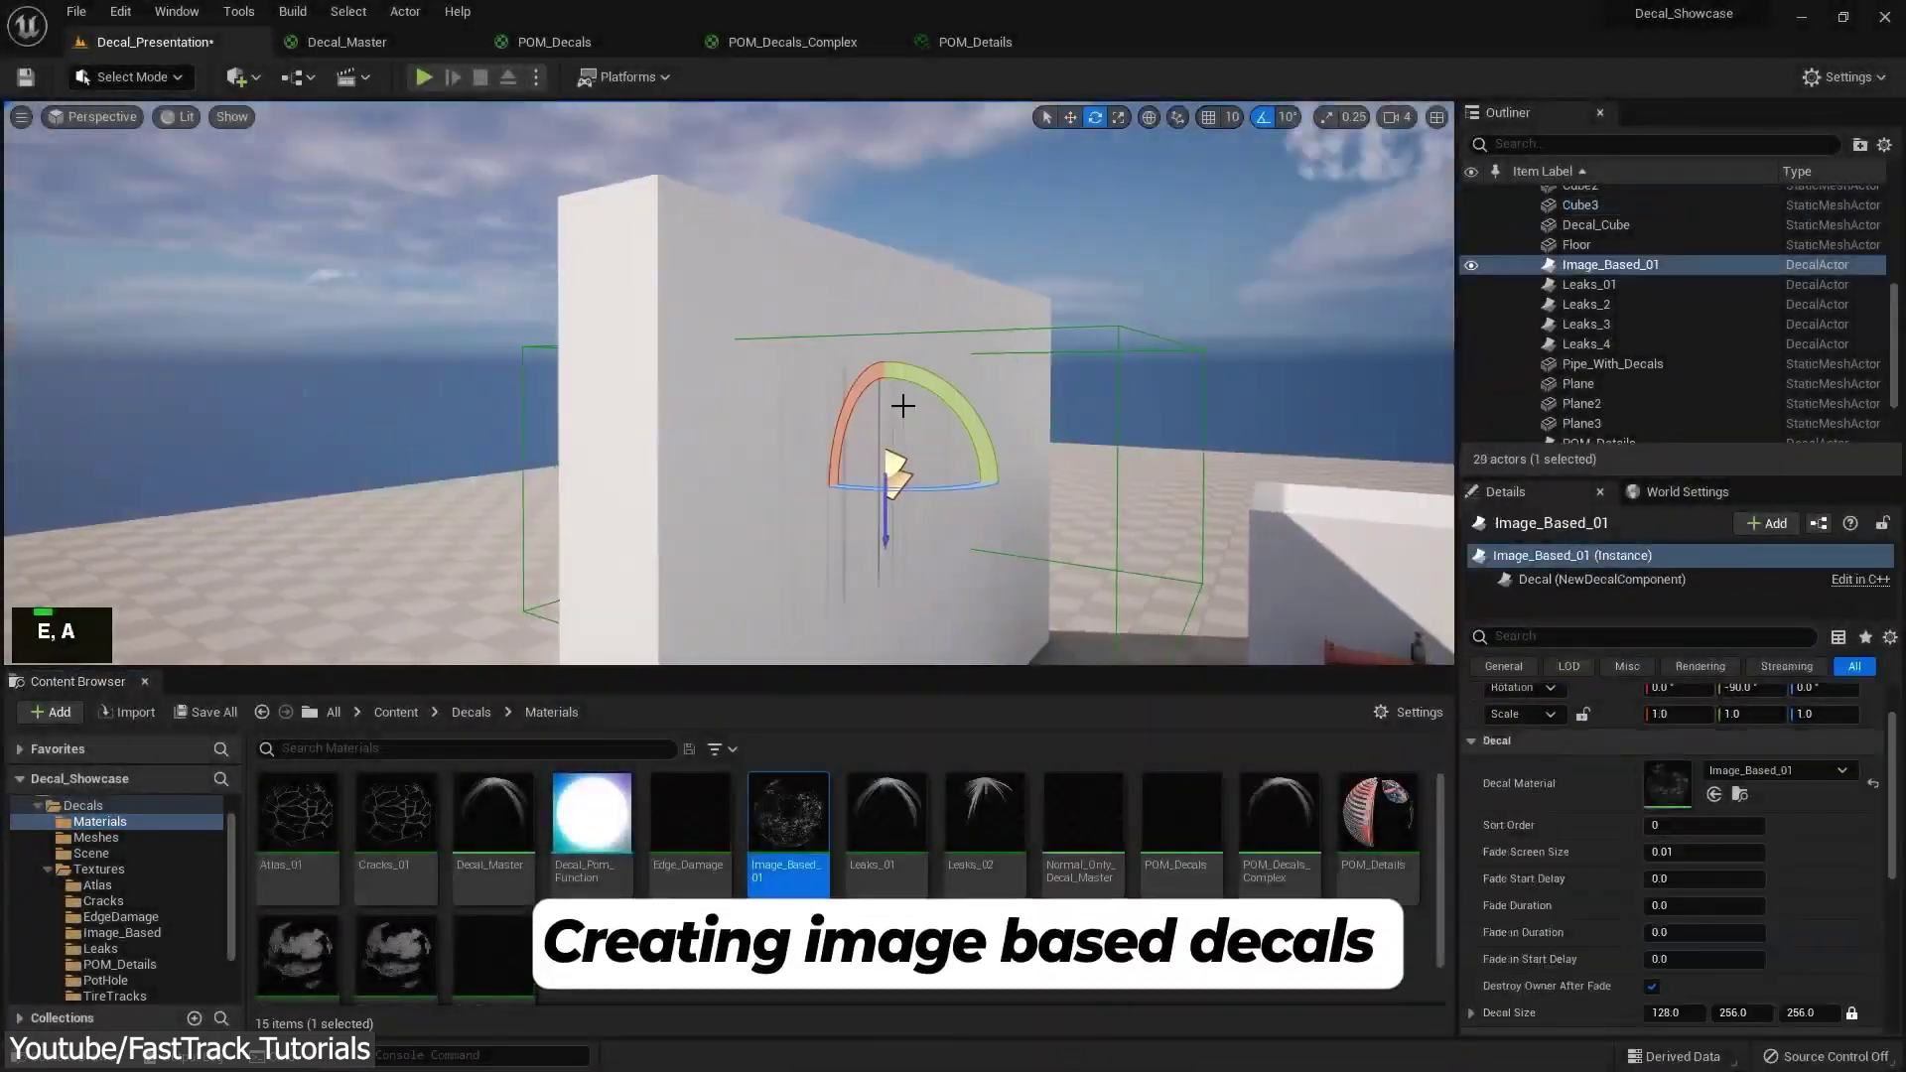
{"action": "left_click_drag", "start_coordinate": [890, 460], "coordinate": [953, 556]}
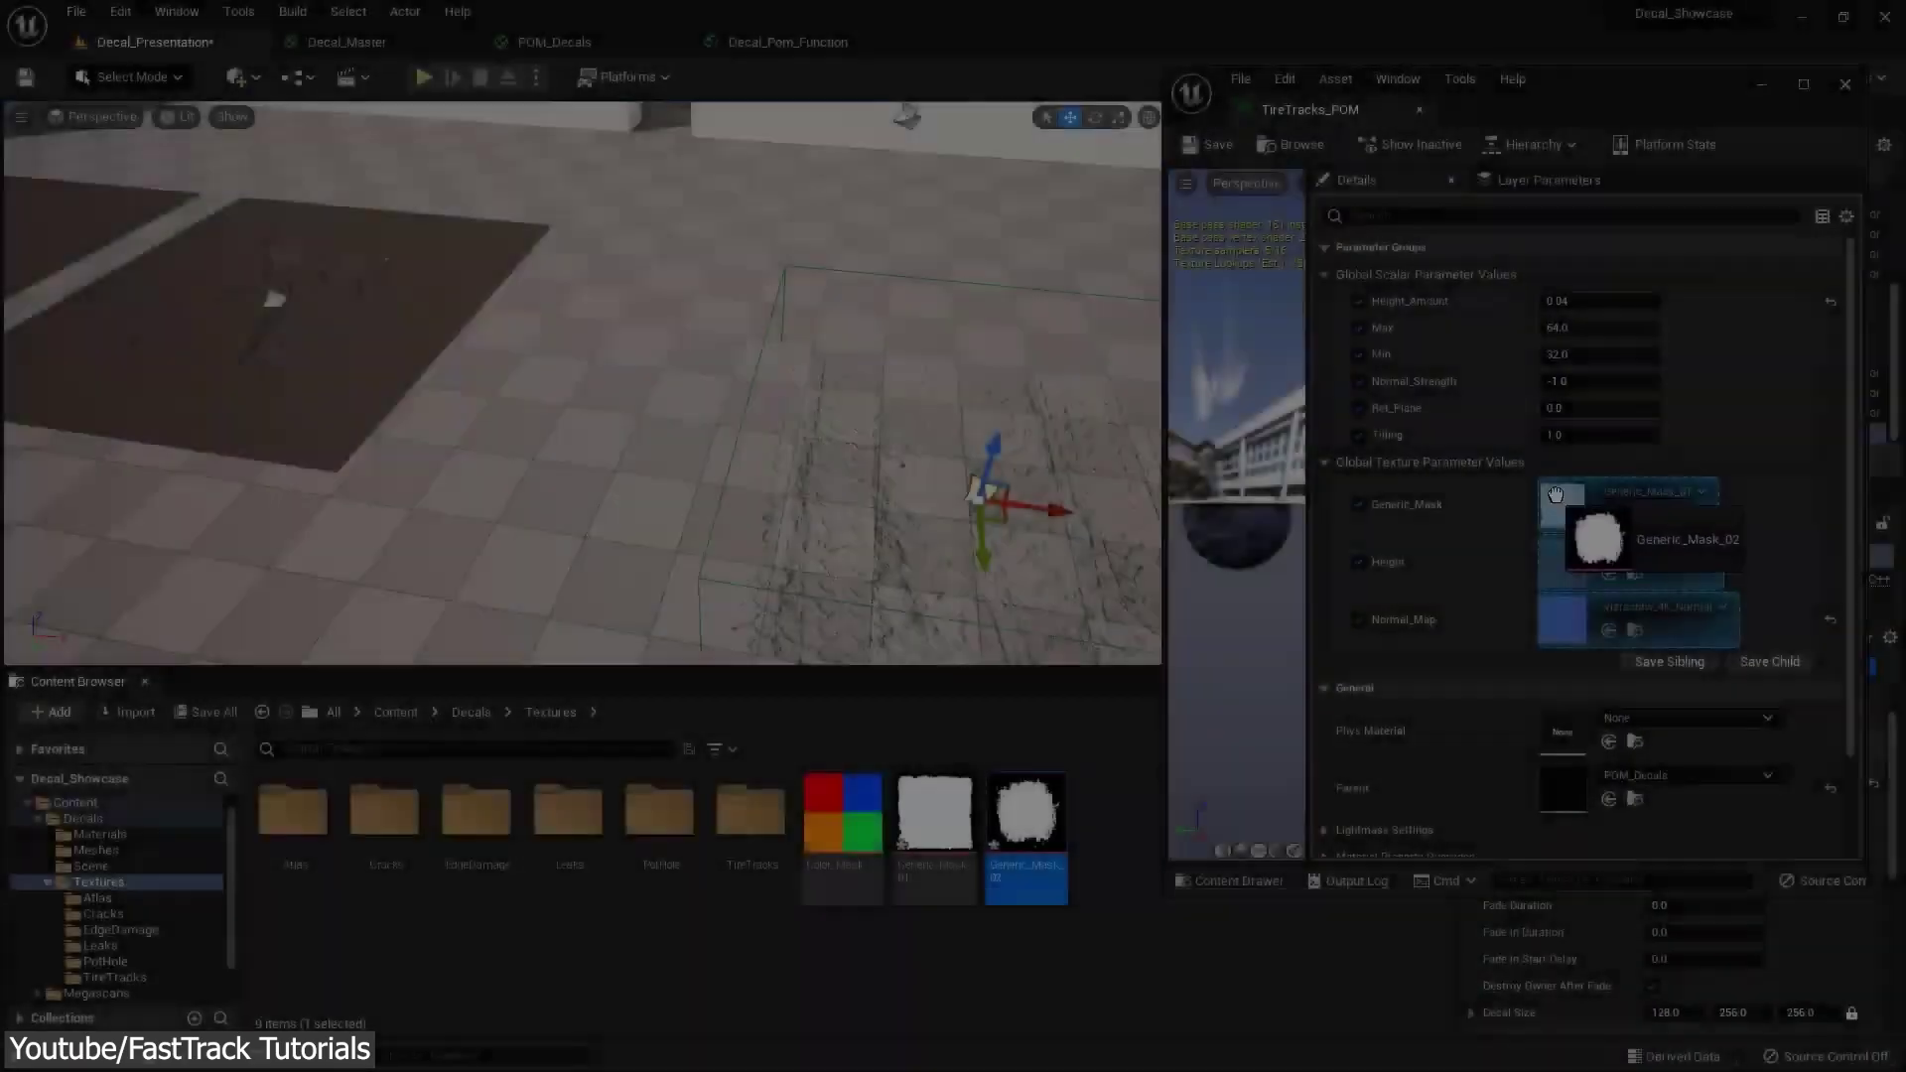
{"action": "key", "text": "e"}
{"action": "key", "text": "w"}
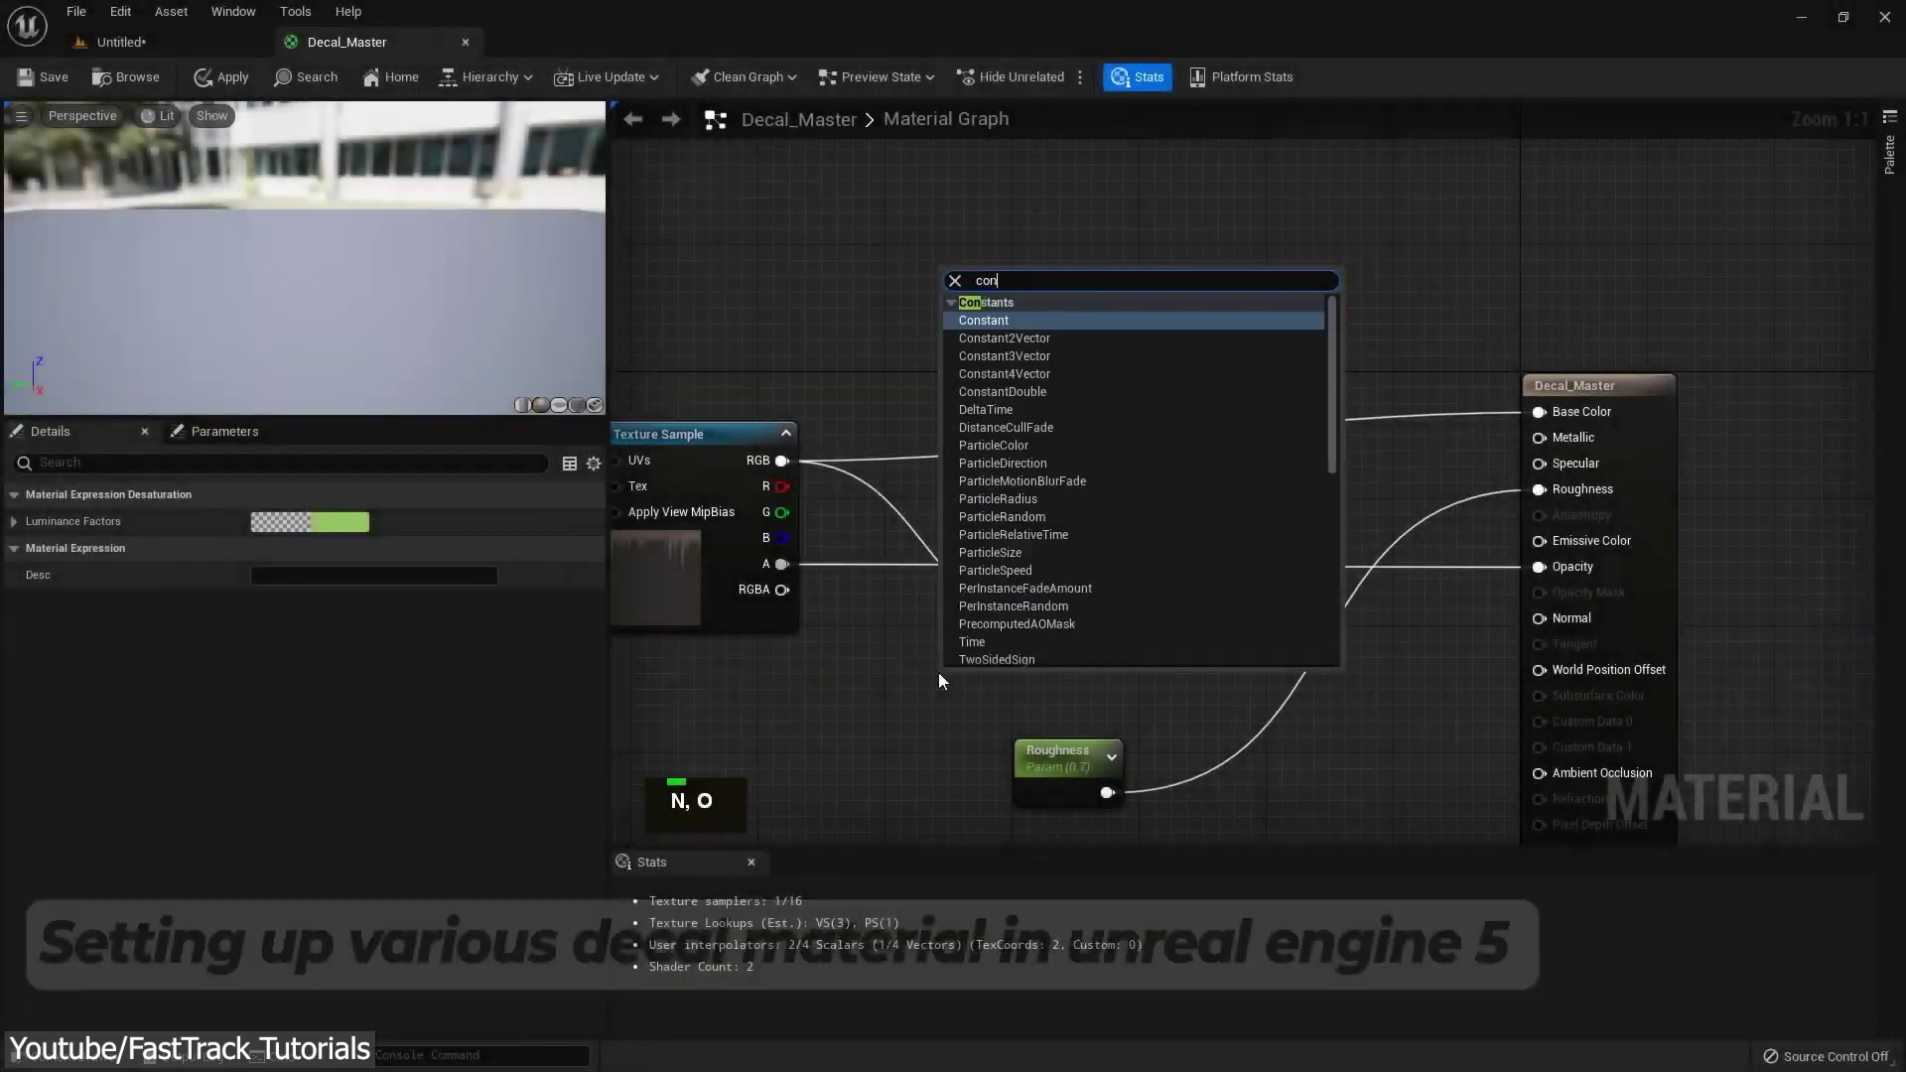
- Wire a 0 Constant into Desaturation's Fraction pin and preview the Desaturation node
{"action": "key", "text": "Return"}
{"action": "left_click_drag", "start_coordinate": [977, 712], "coordinate": [1059, 646]}
{"action": "right_click", "coordinate": [1119, 600]}
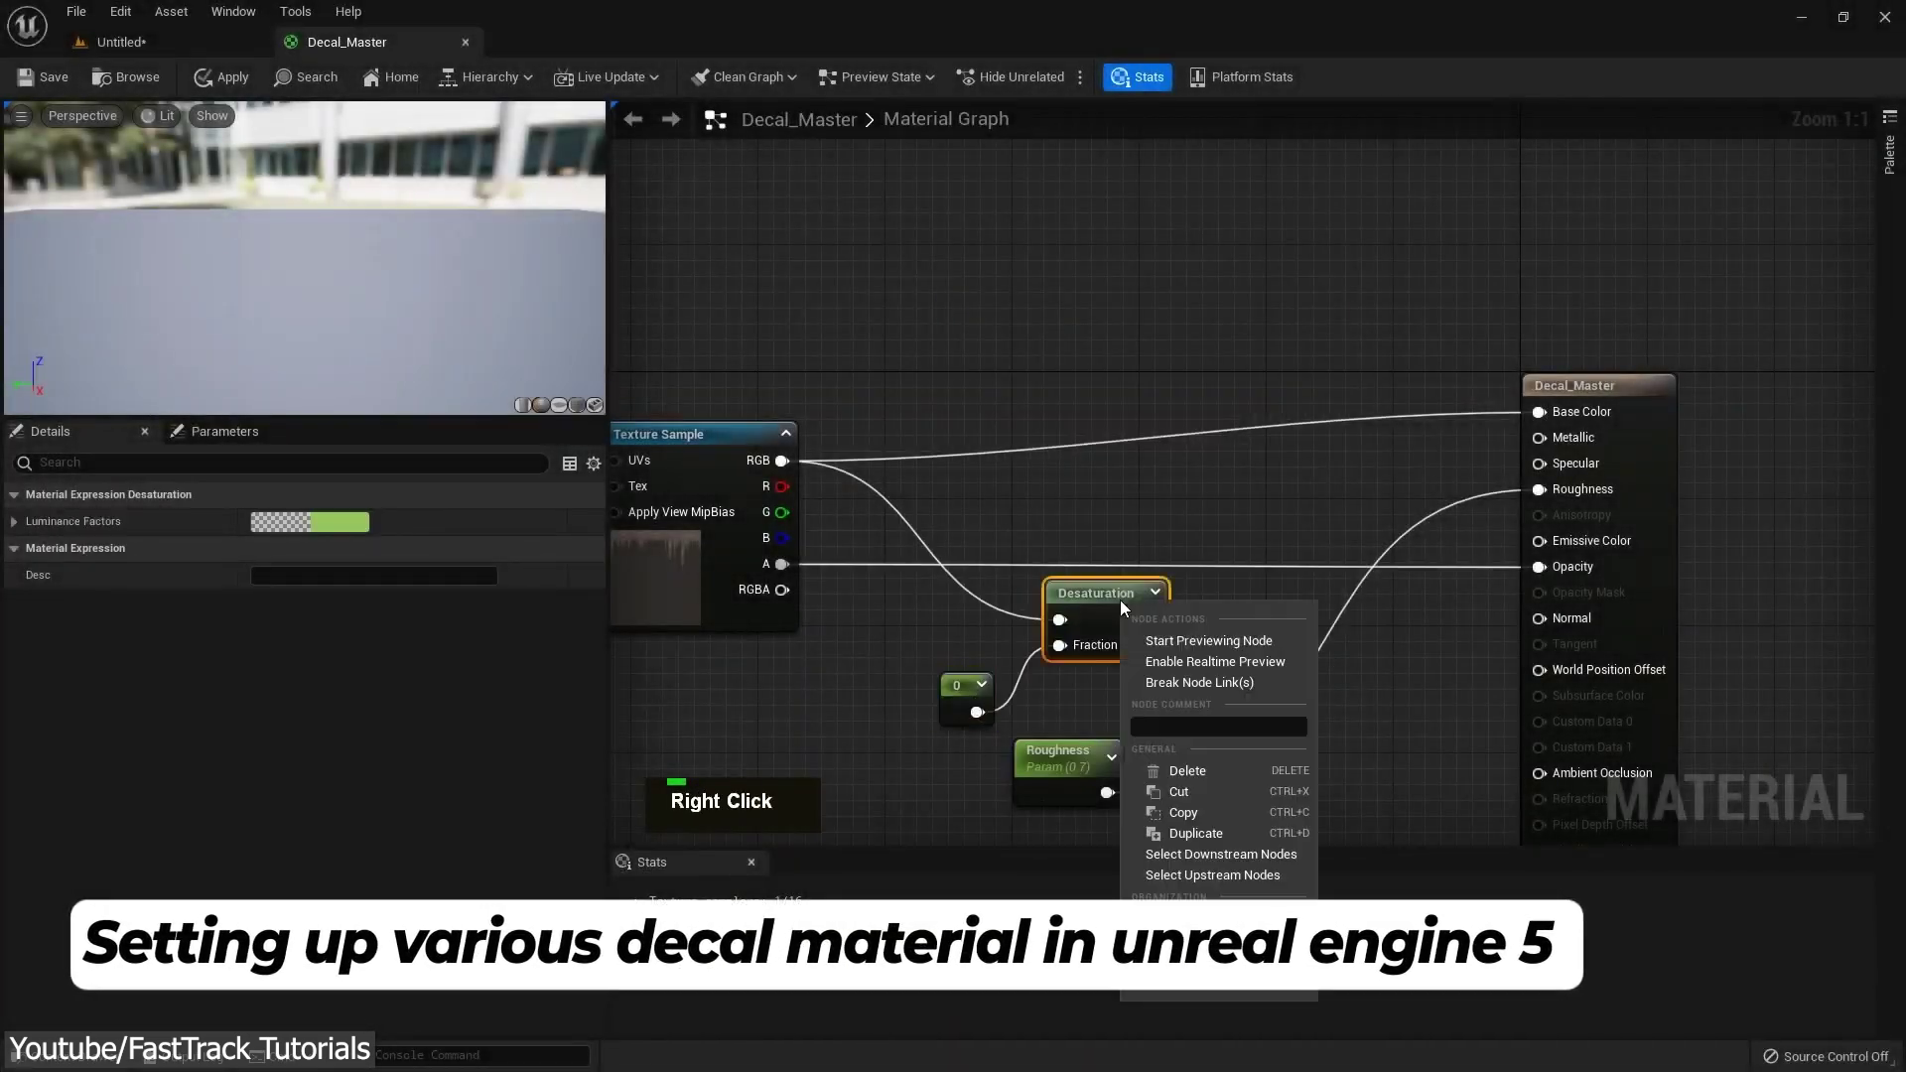
{"action": "left_click", "coordinate": [1226, 645]}
{"action": "scroll", "coordinate": [403, 236], "scroll_direction": "up", "scroll_amount": 3}
- Scale the cracks layer to 50% width so it fills the atlas centre
{"action": "scroll", "coordinate": [403, 237], "scroll_direction": "down", "scroll_amount": 3}
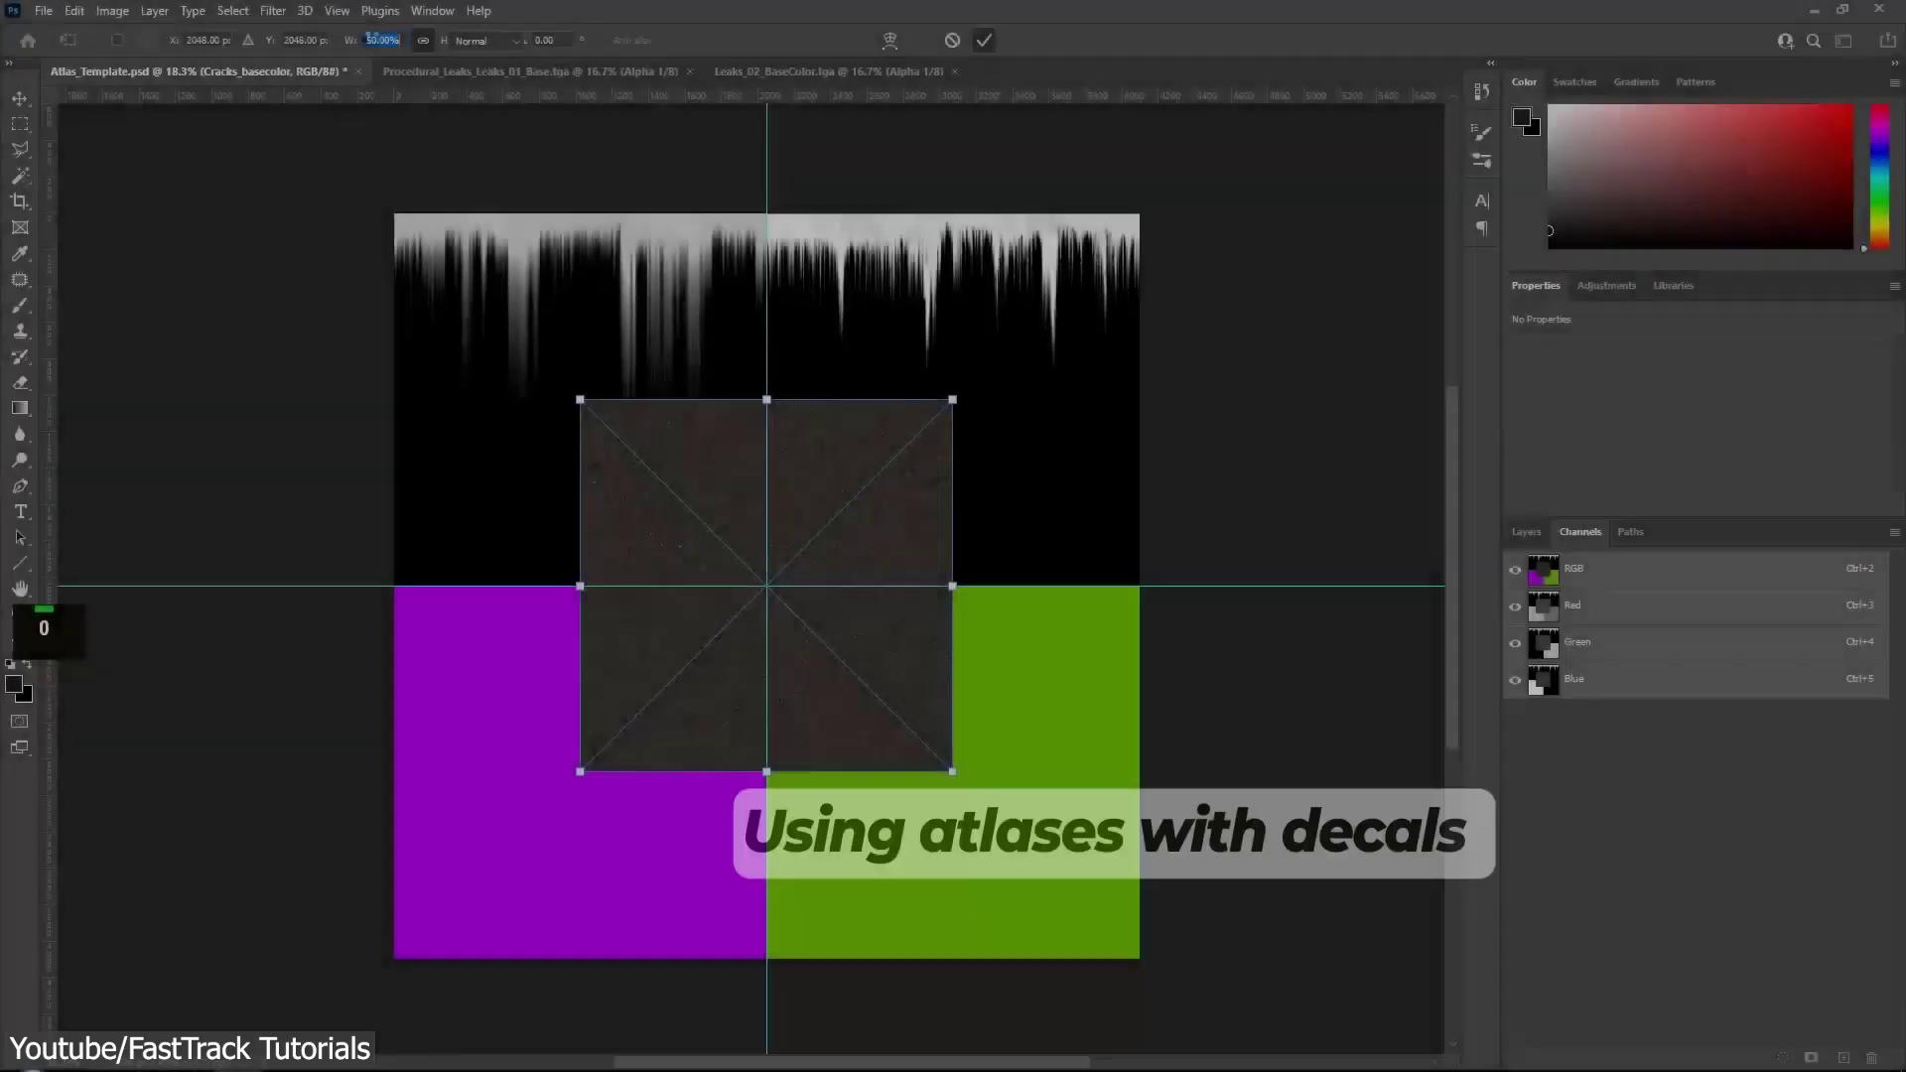
{"action": "double_click", "coordinate": [382, 40]}
{"action": "type", "text": "50"}
{"action": "left_click", "coordinate": [1527, 532]}
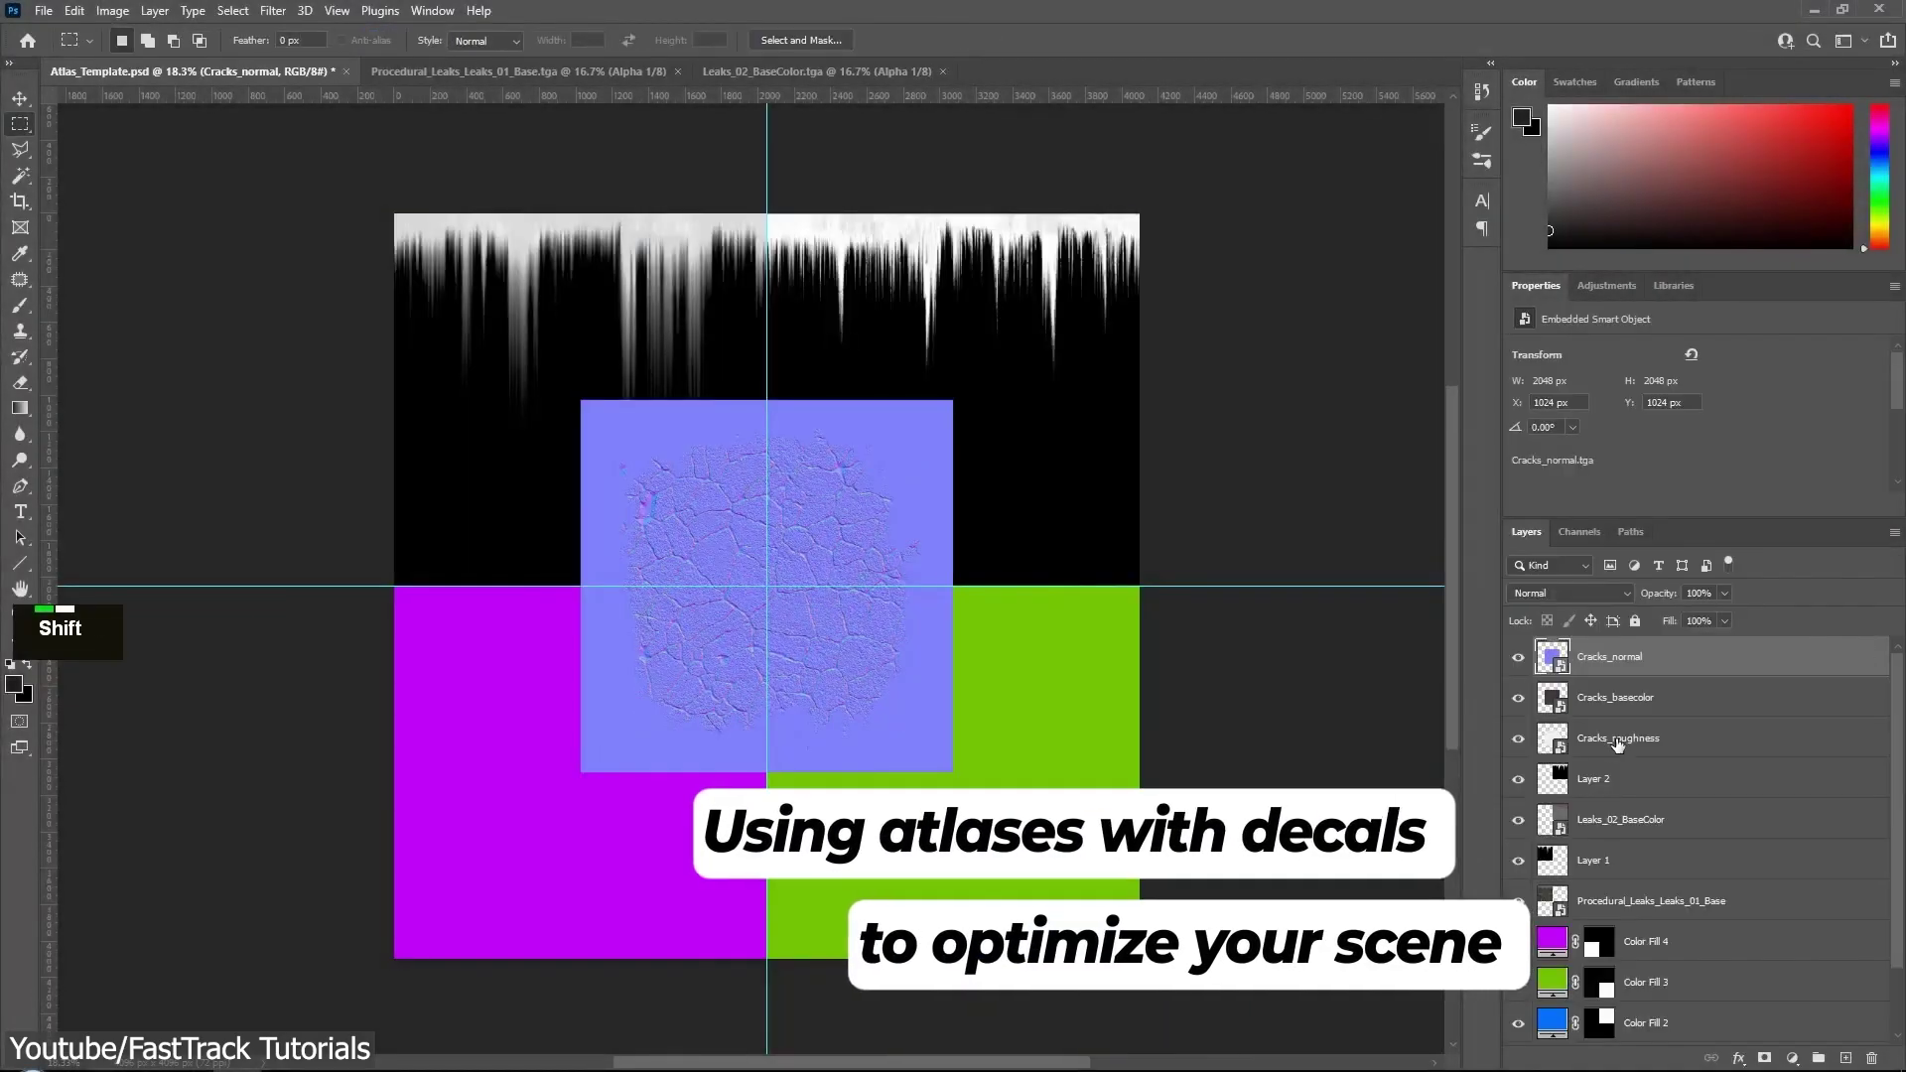
{"action": "right_click", "coordinate": [597, 471]}
{"action": "key", "text": "w"}
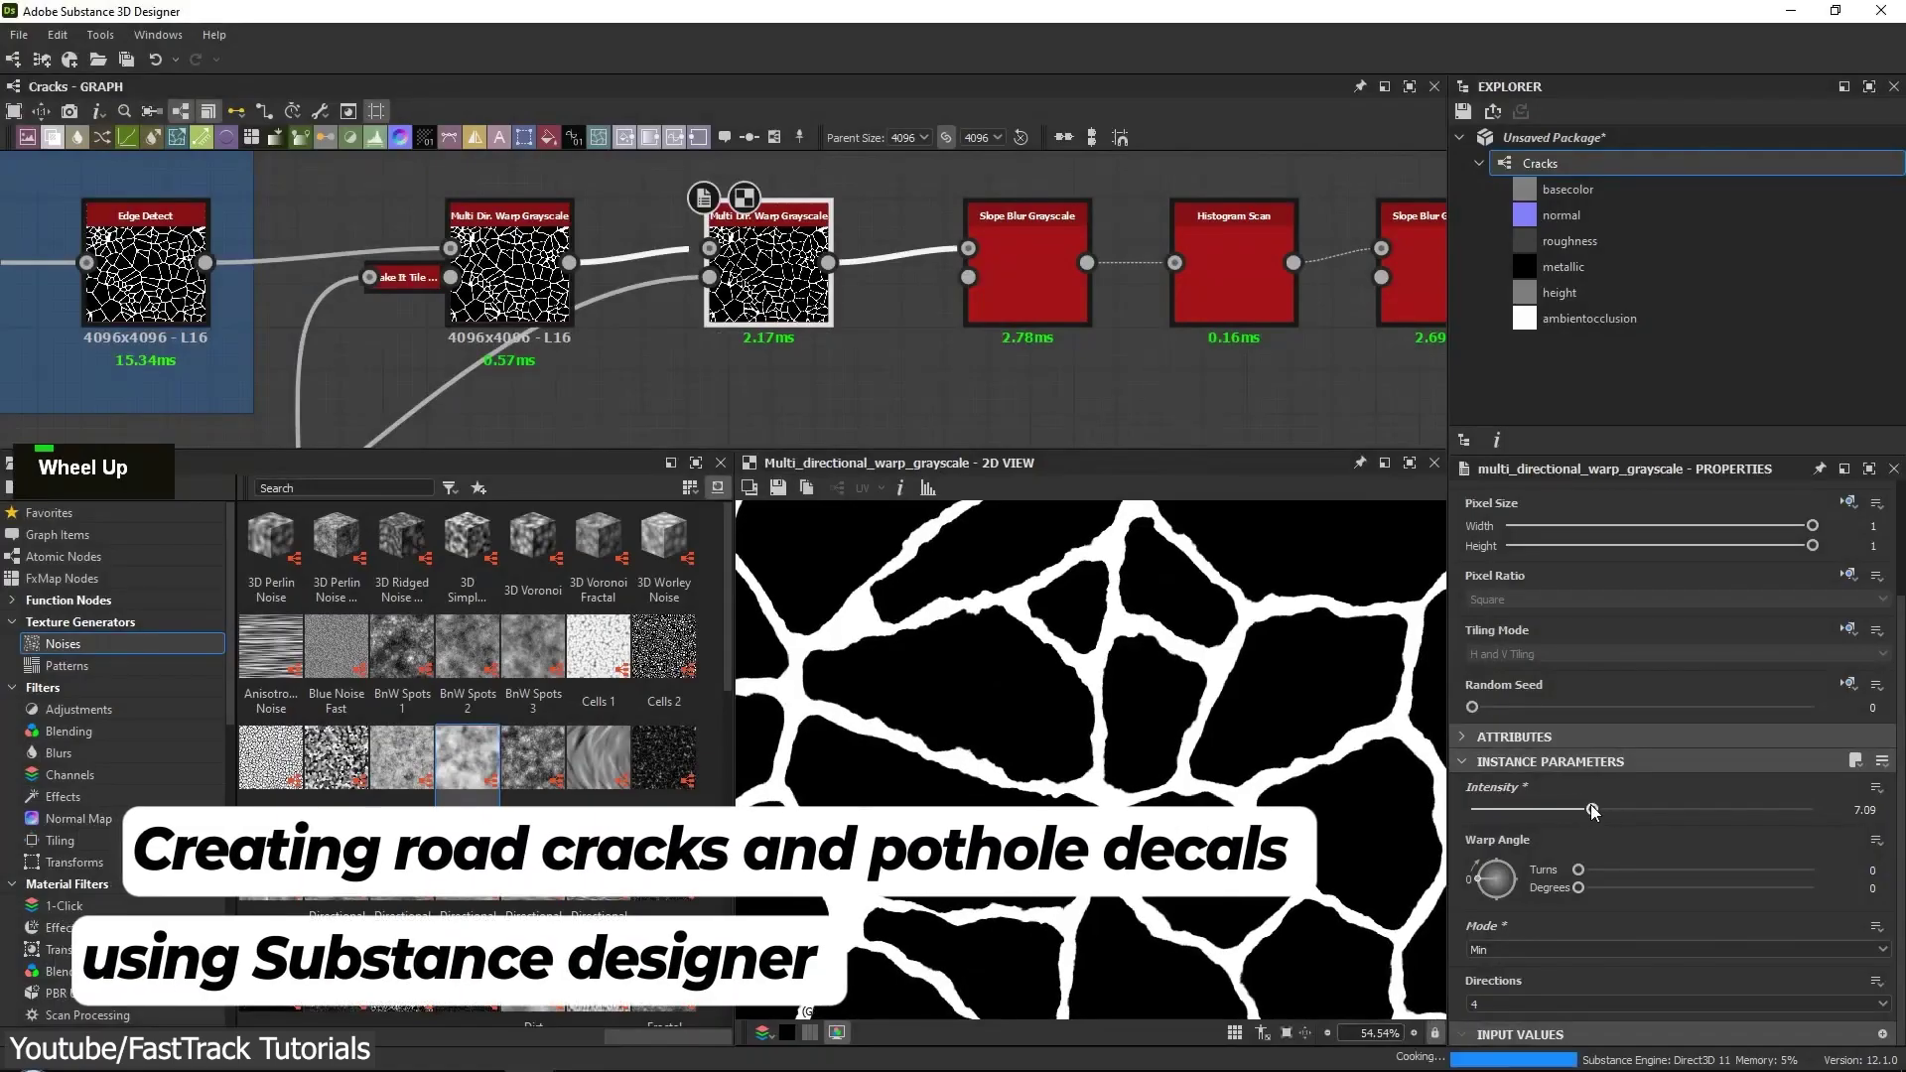
{"action": "scroll", "coordinate": [1092, 759], "scroll_direction": "down", "scroll_amount": 3}
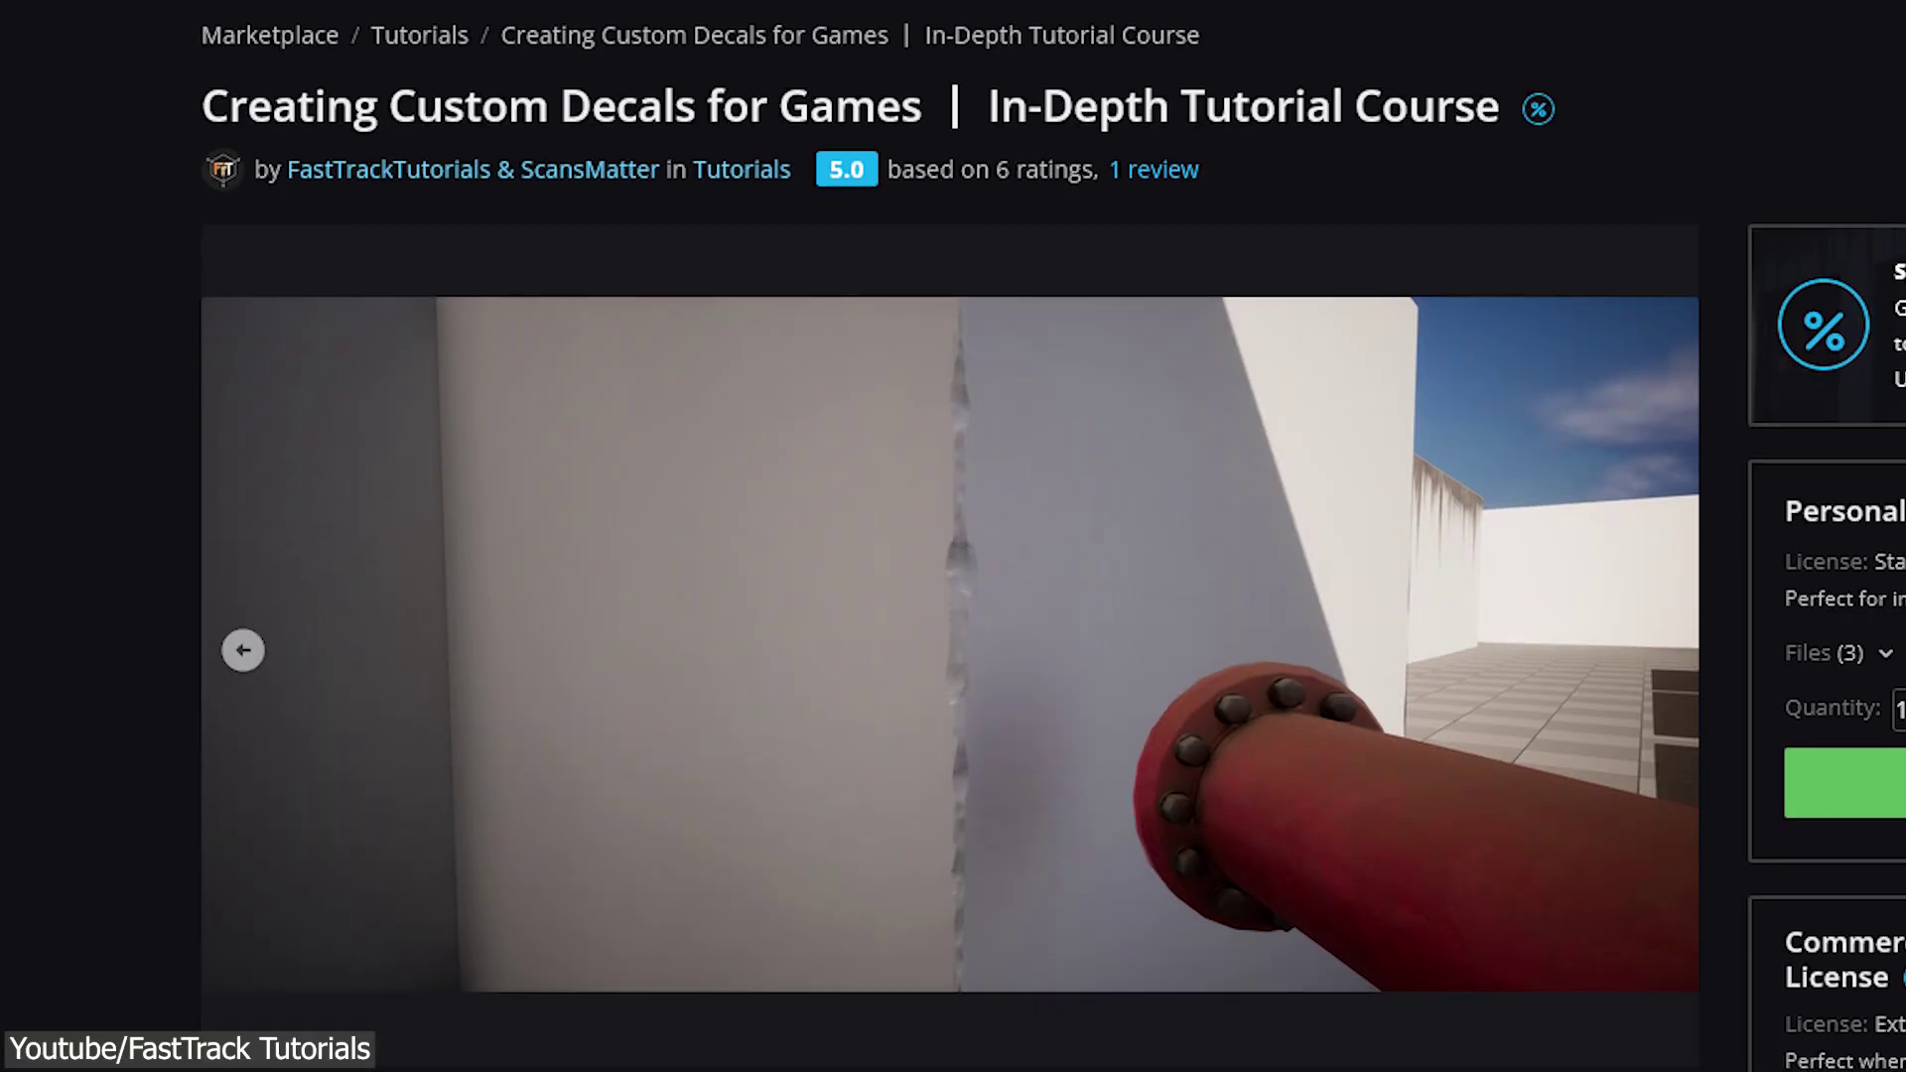
- Scroll through the Creating Custom Decals for Games course description
{"action": "scroll", "coordinate": [953, 595], "scroll_direction": "down", "scroll_amount": 15}
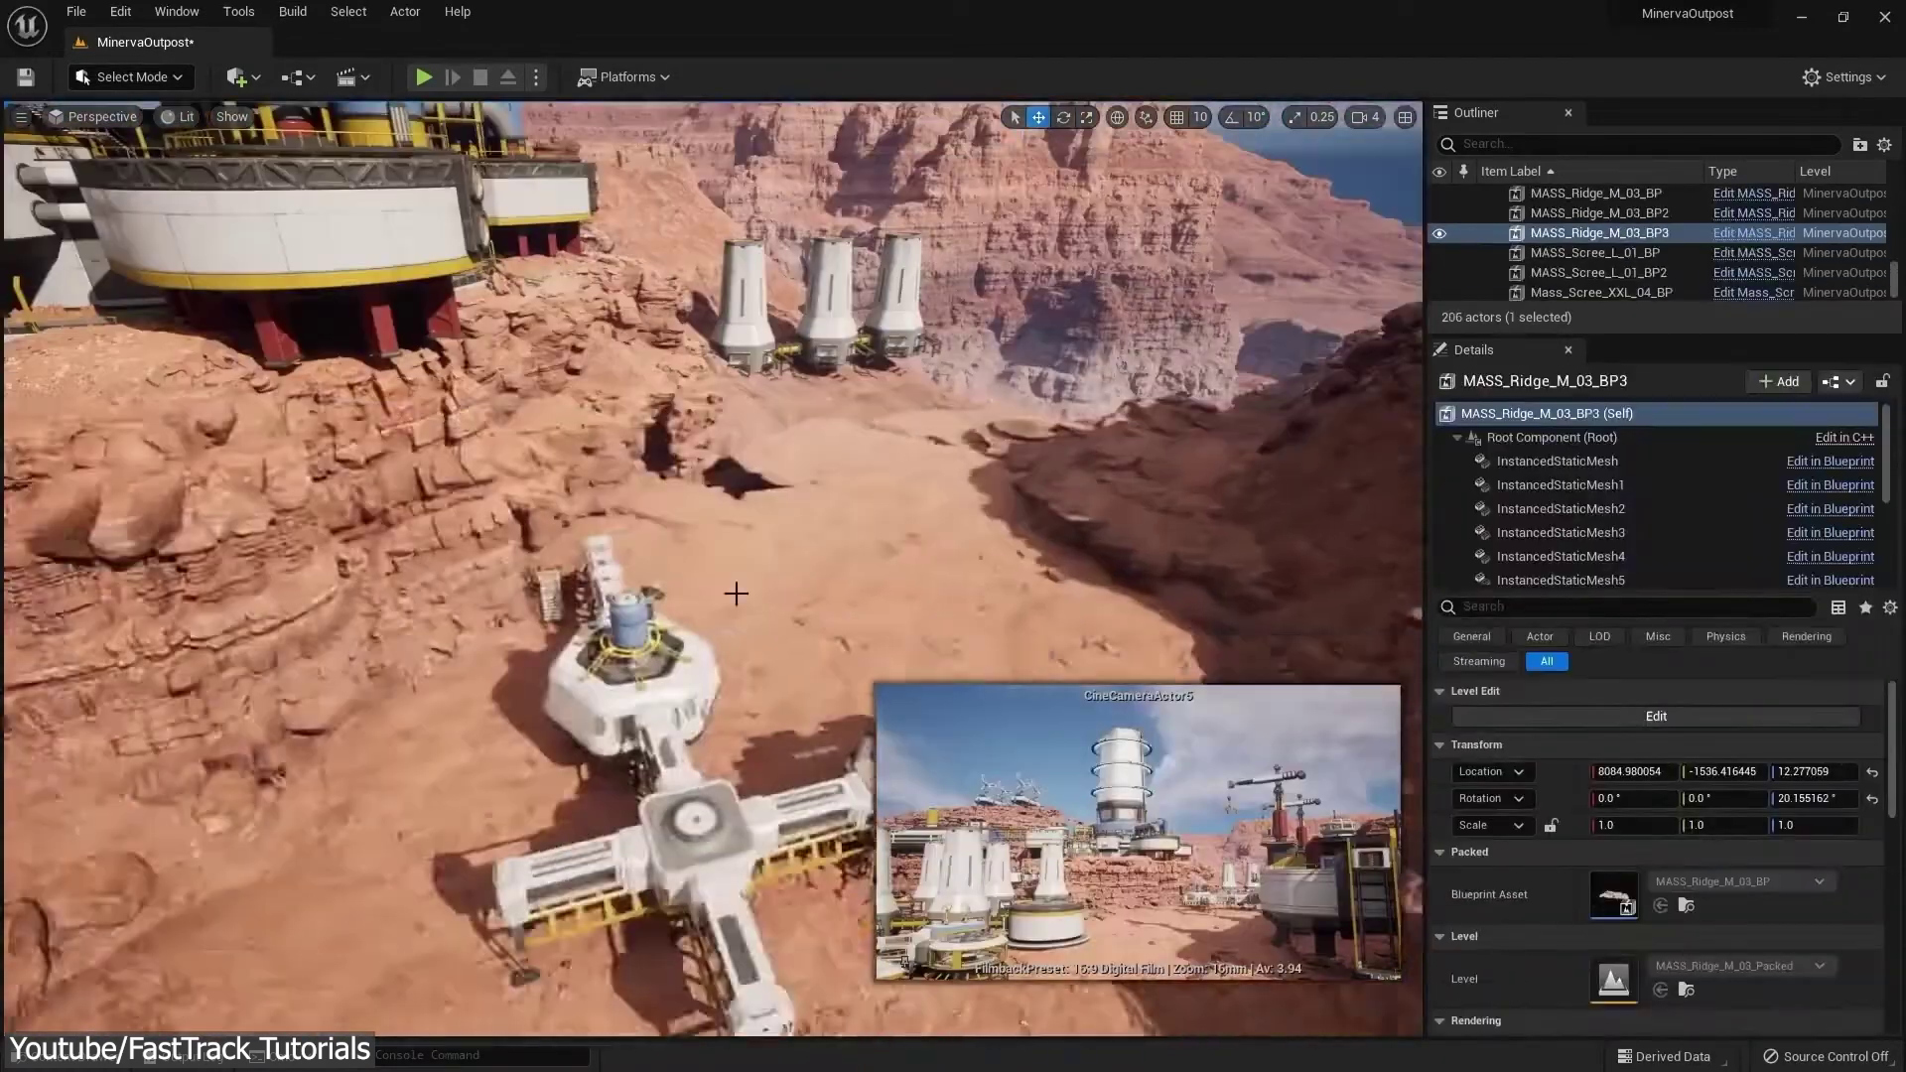
- Put the Viking ship in rotate mode, then fly over the World Creator snow terrain and bring up the filter list
{"action": "left_click_drag", "start_coordinate": [735, 594], "coordinate": [737, 504]}
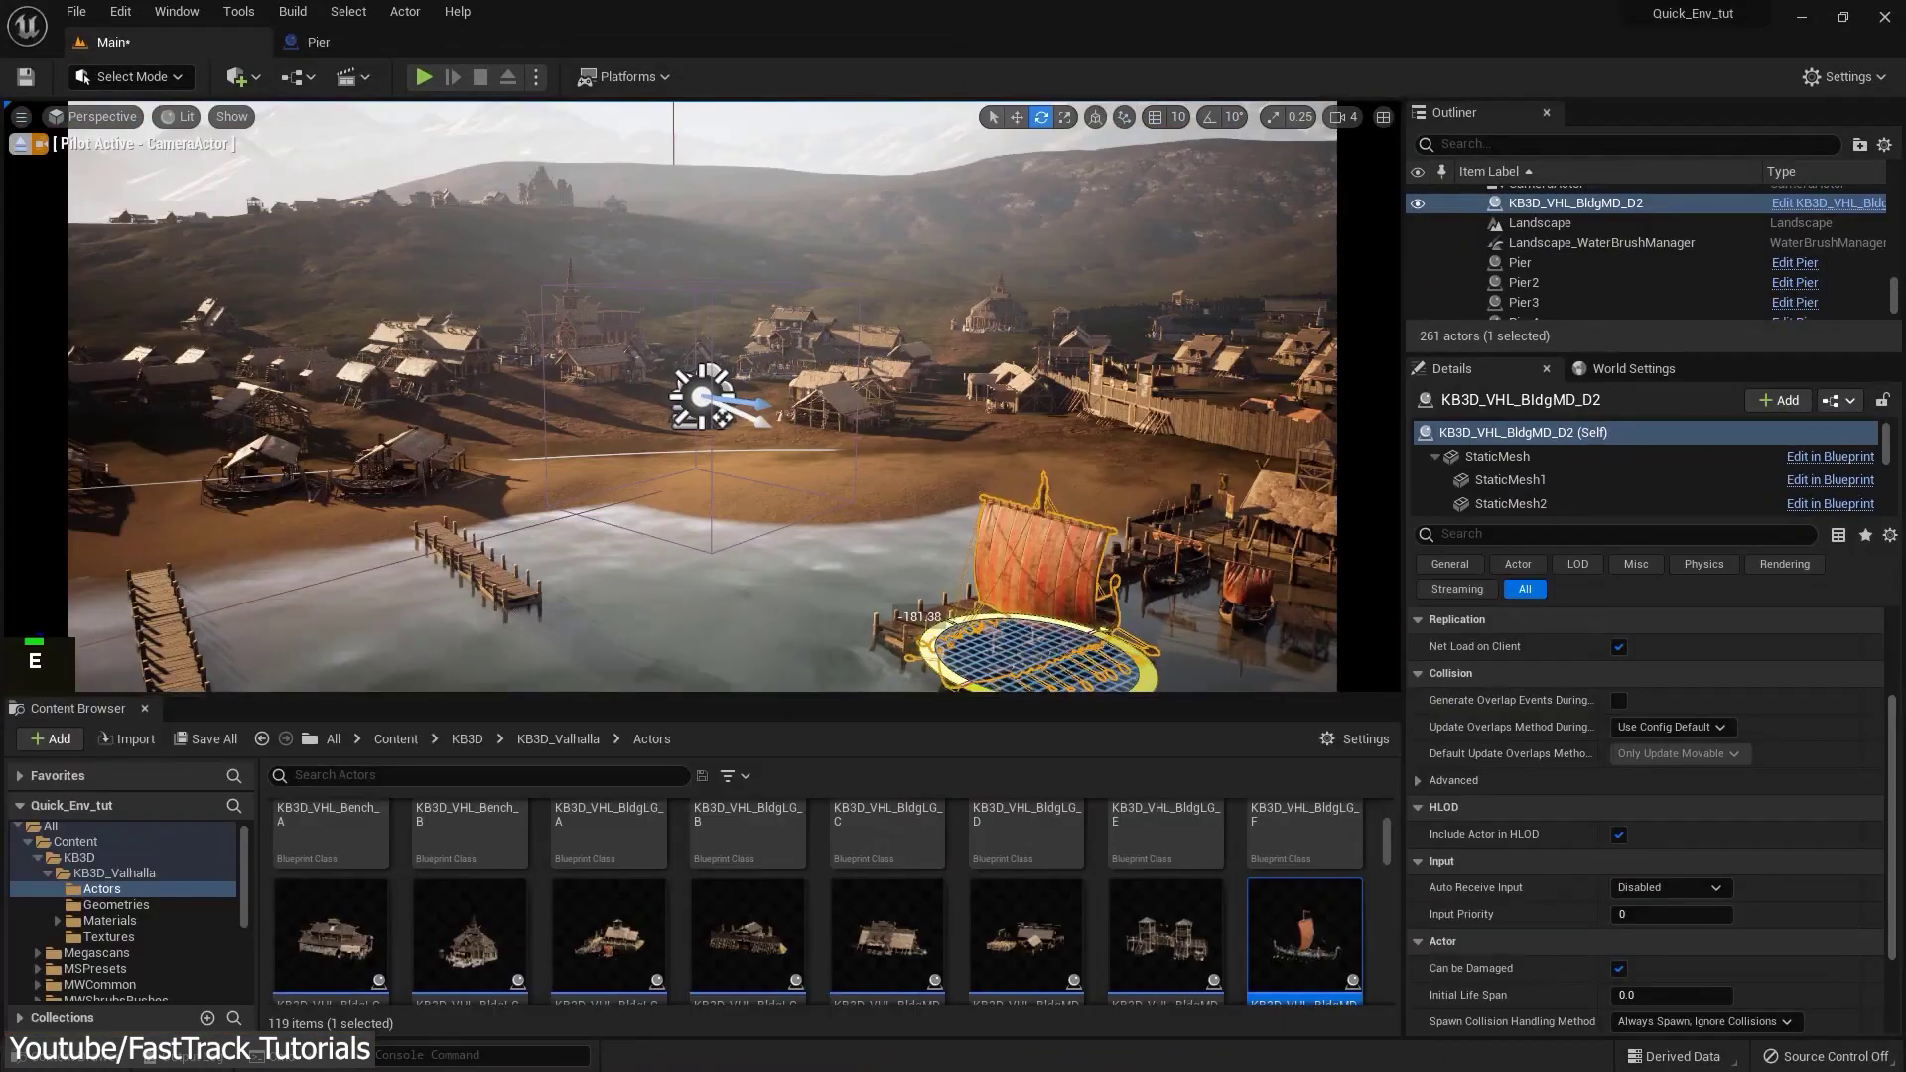
{"action": "key", "text": "e"}
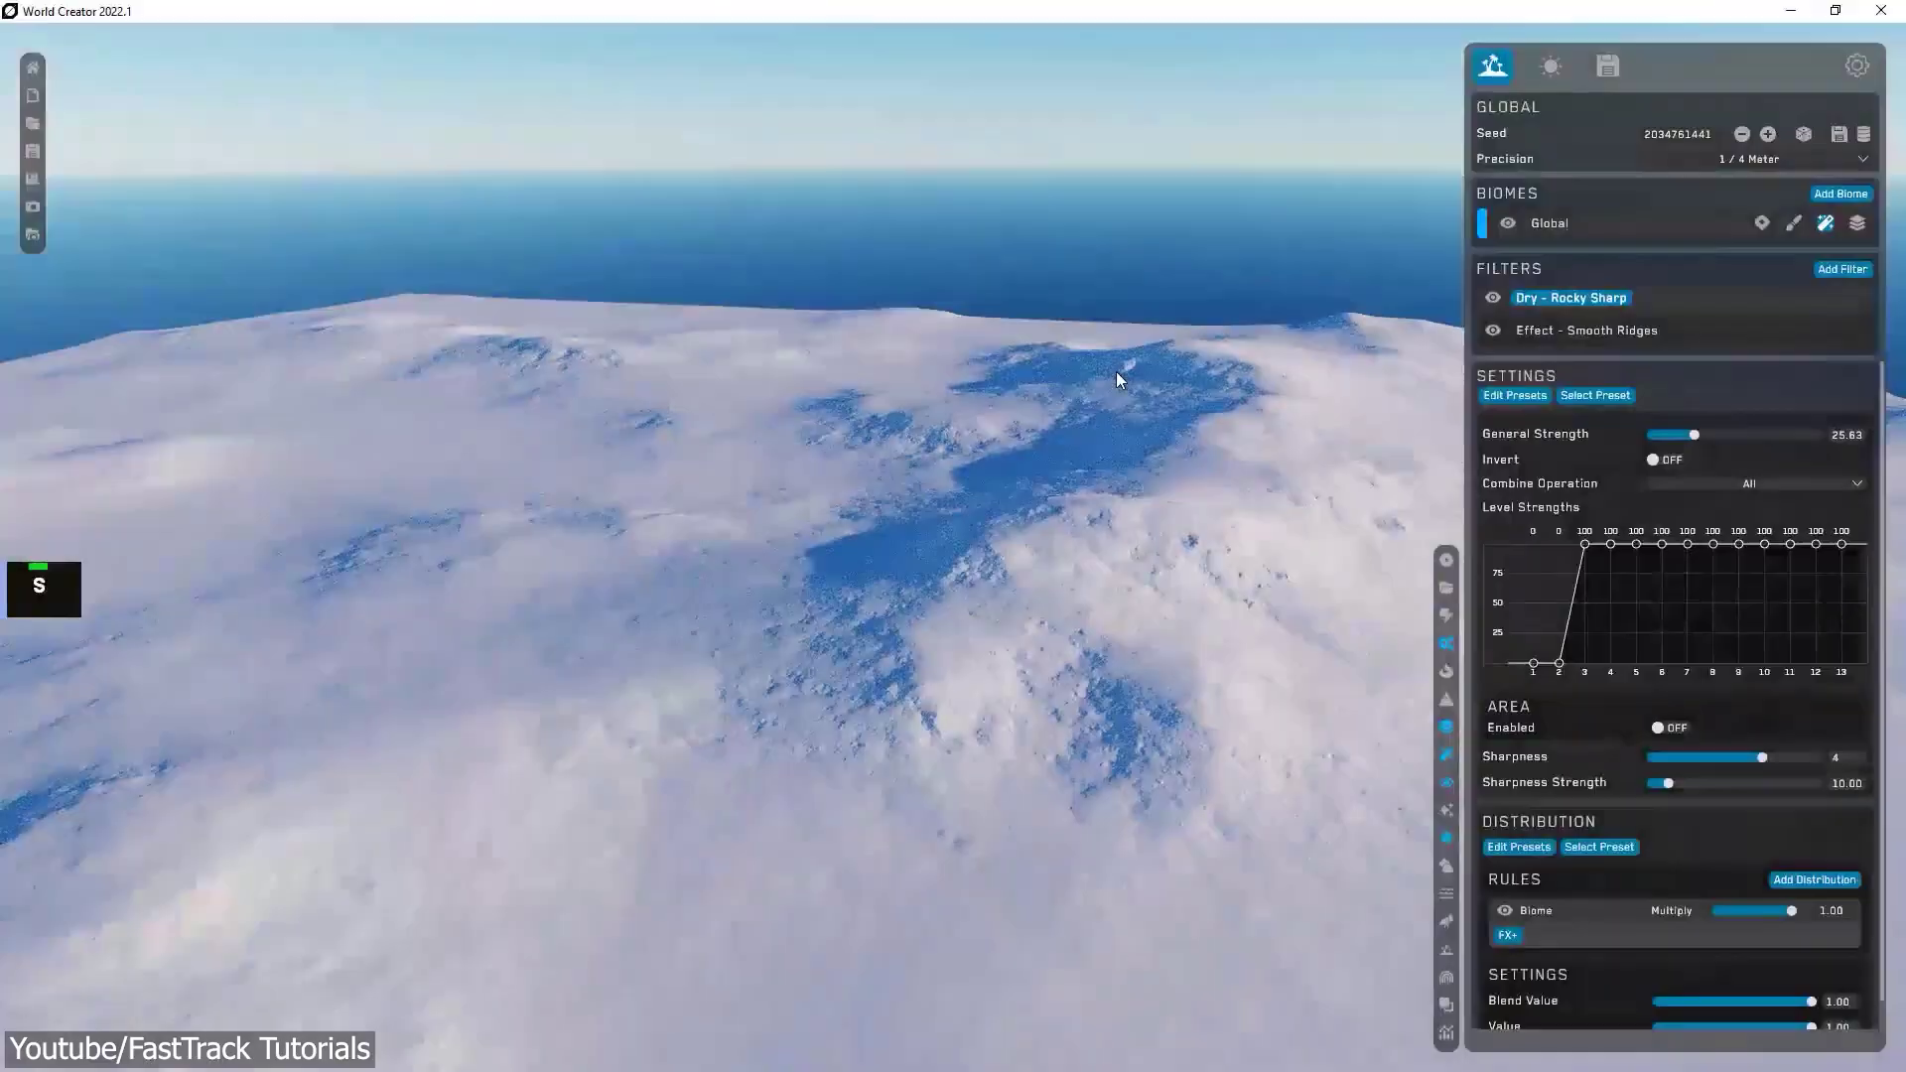
{"action": "key", "text": "s"}
{"action": "key", "text": "a"}
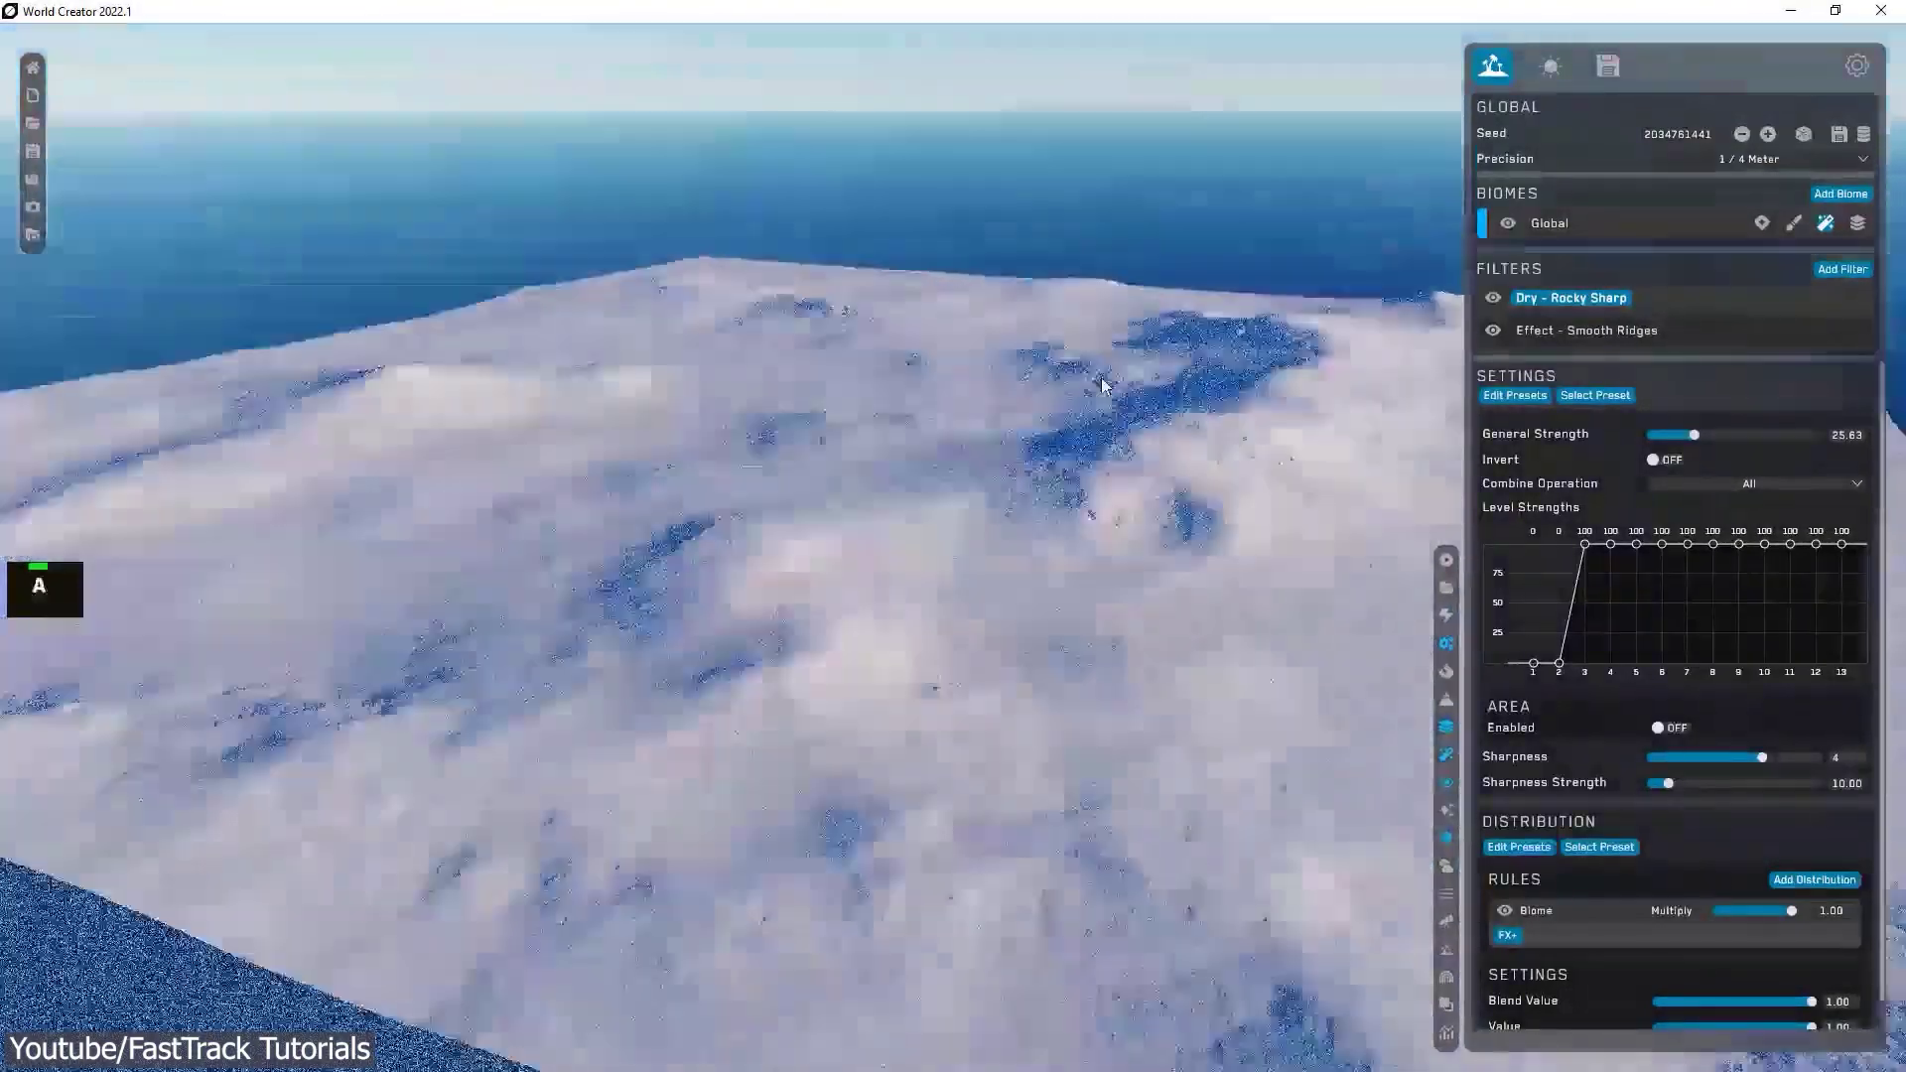
{"action": "key", "text": "w"}
{"action": "left_click", "coordinate": [1843, 271]}
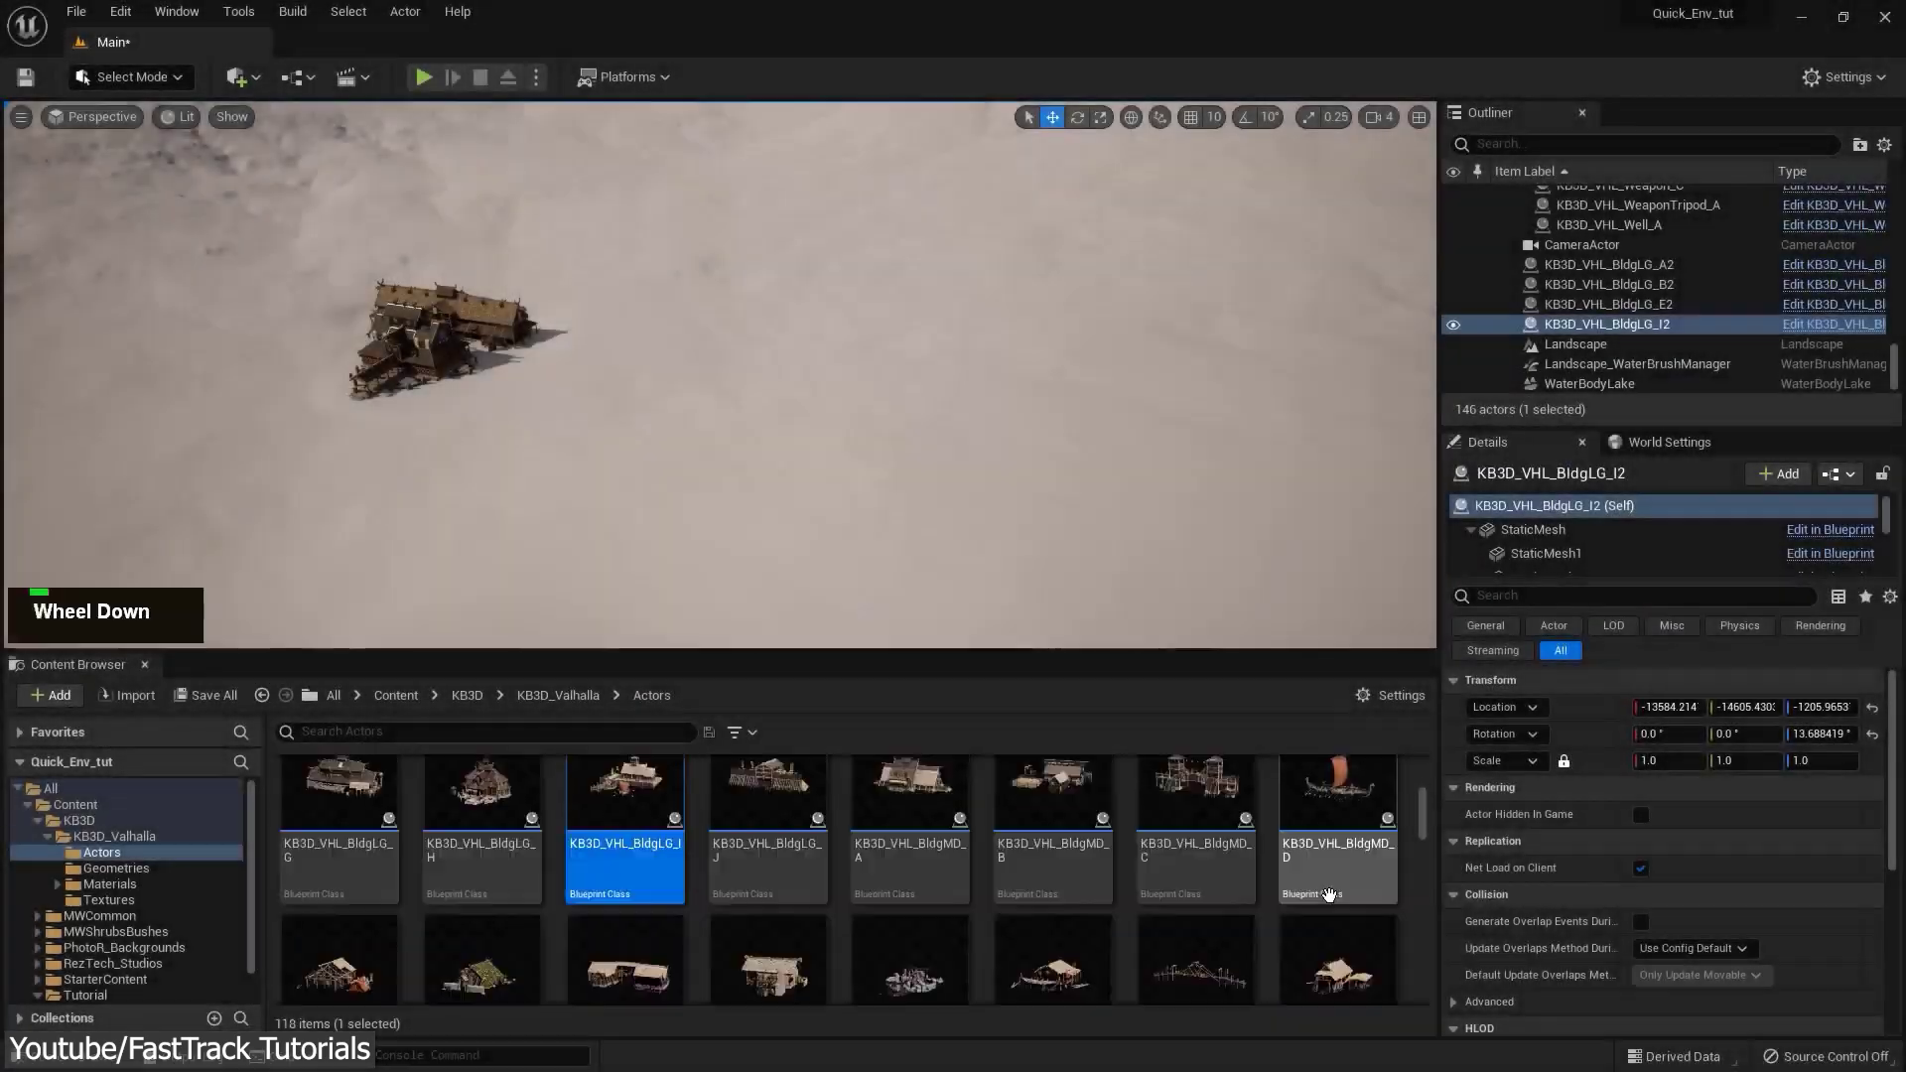
- Place the KB3D_VHL_BldgMD_C2 building on the landscape and nudge it left
{"action": "scroll", "coordinate": [875, 461], "scroll_direction": "up", "scroll_amount": 2}
{"action": "left_click", "coordinate": [875, 462]}
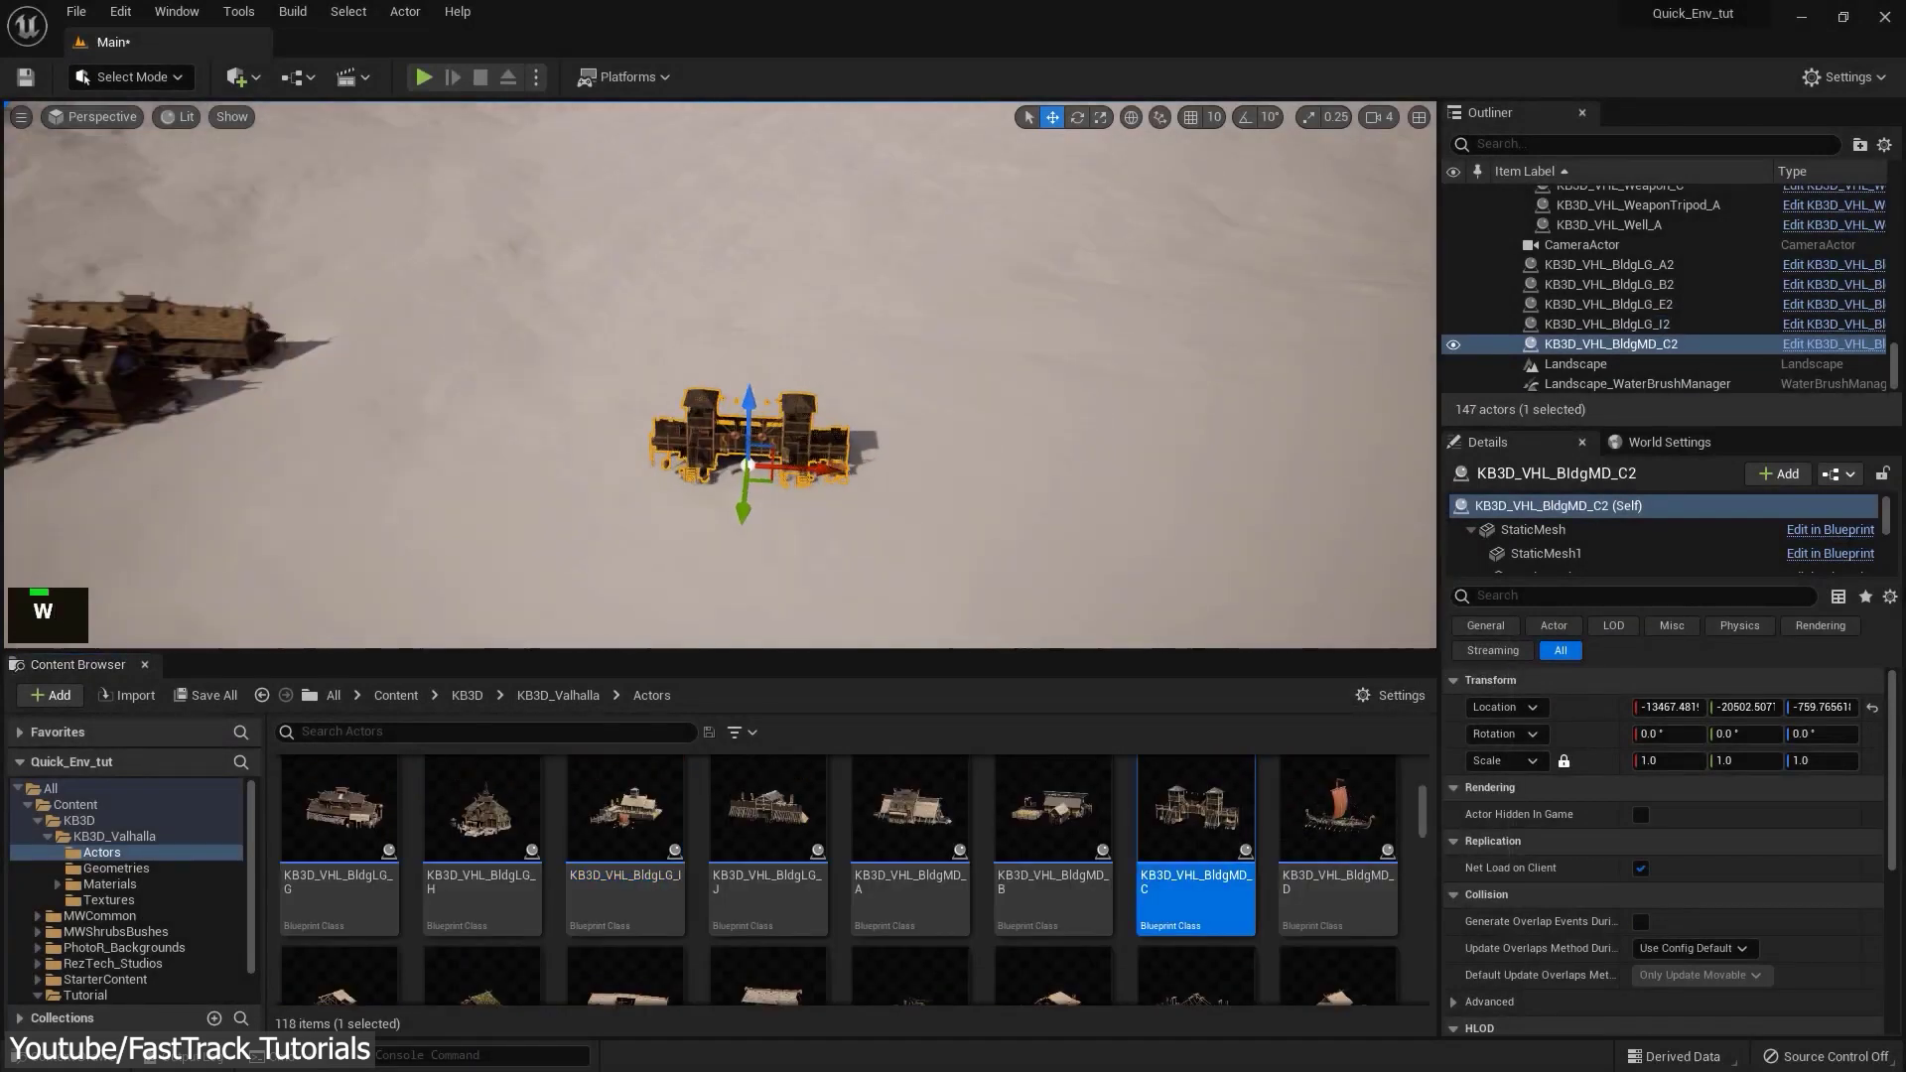
{"action": "key", "text": "w"}
{"action": "key", "text": "e"}
{"action": "key", "text": "w"}
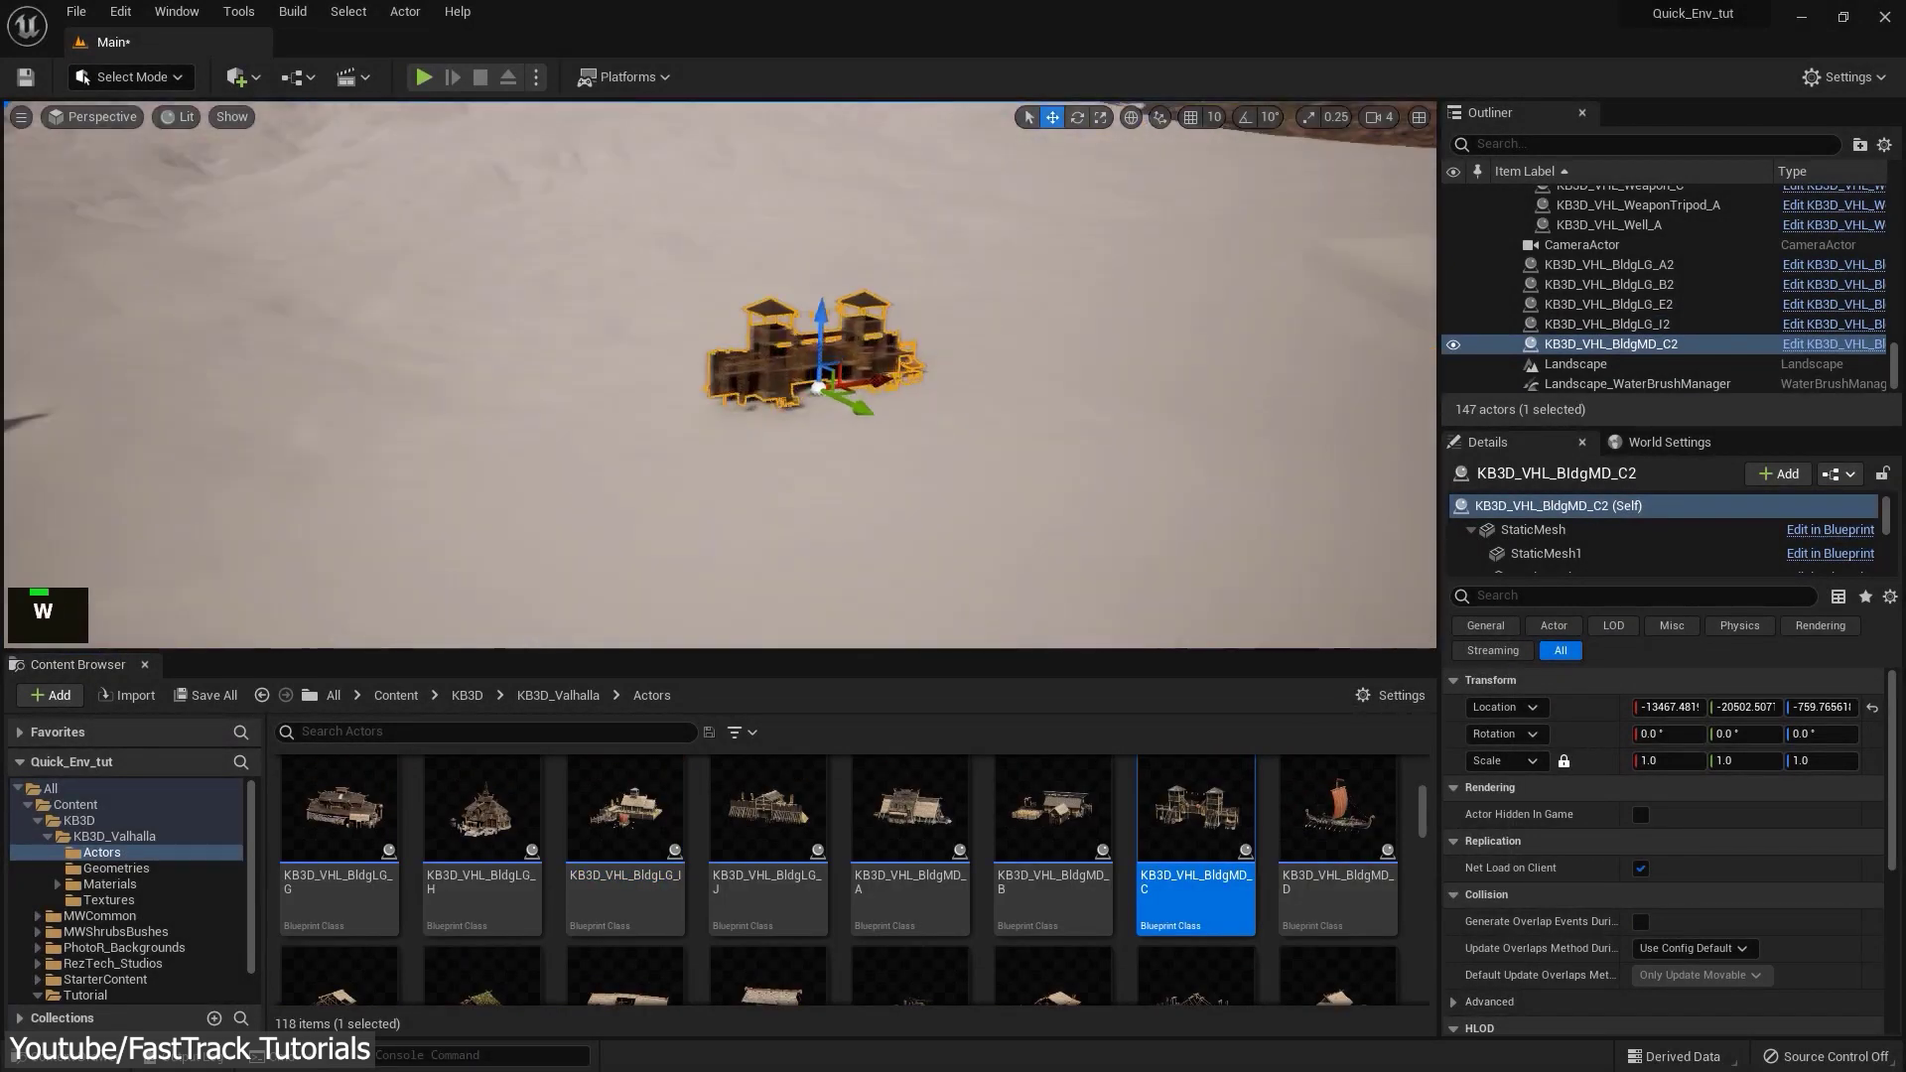
{"action": "key", "text": "s"}
{"action": "left_click_drag", "start_coordinate": [759, 295], "coordinate": [809, 315]}
{"action": "key", "text": "e"}
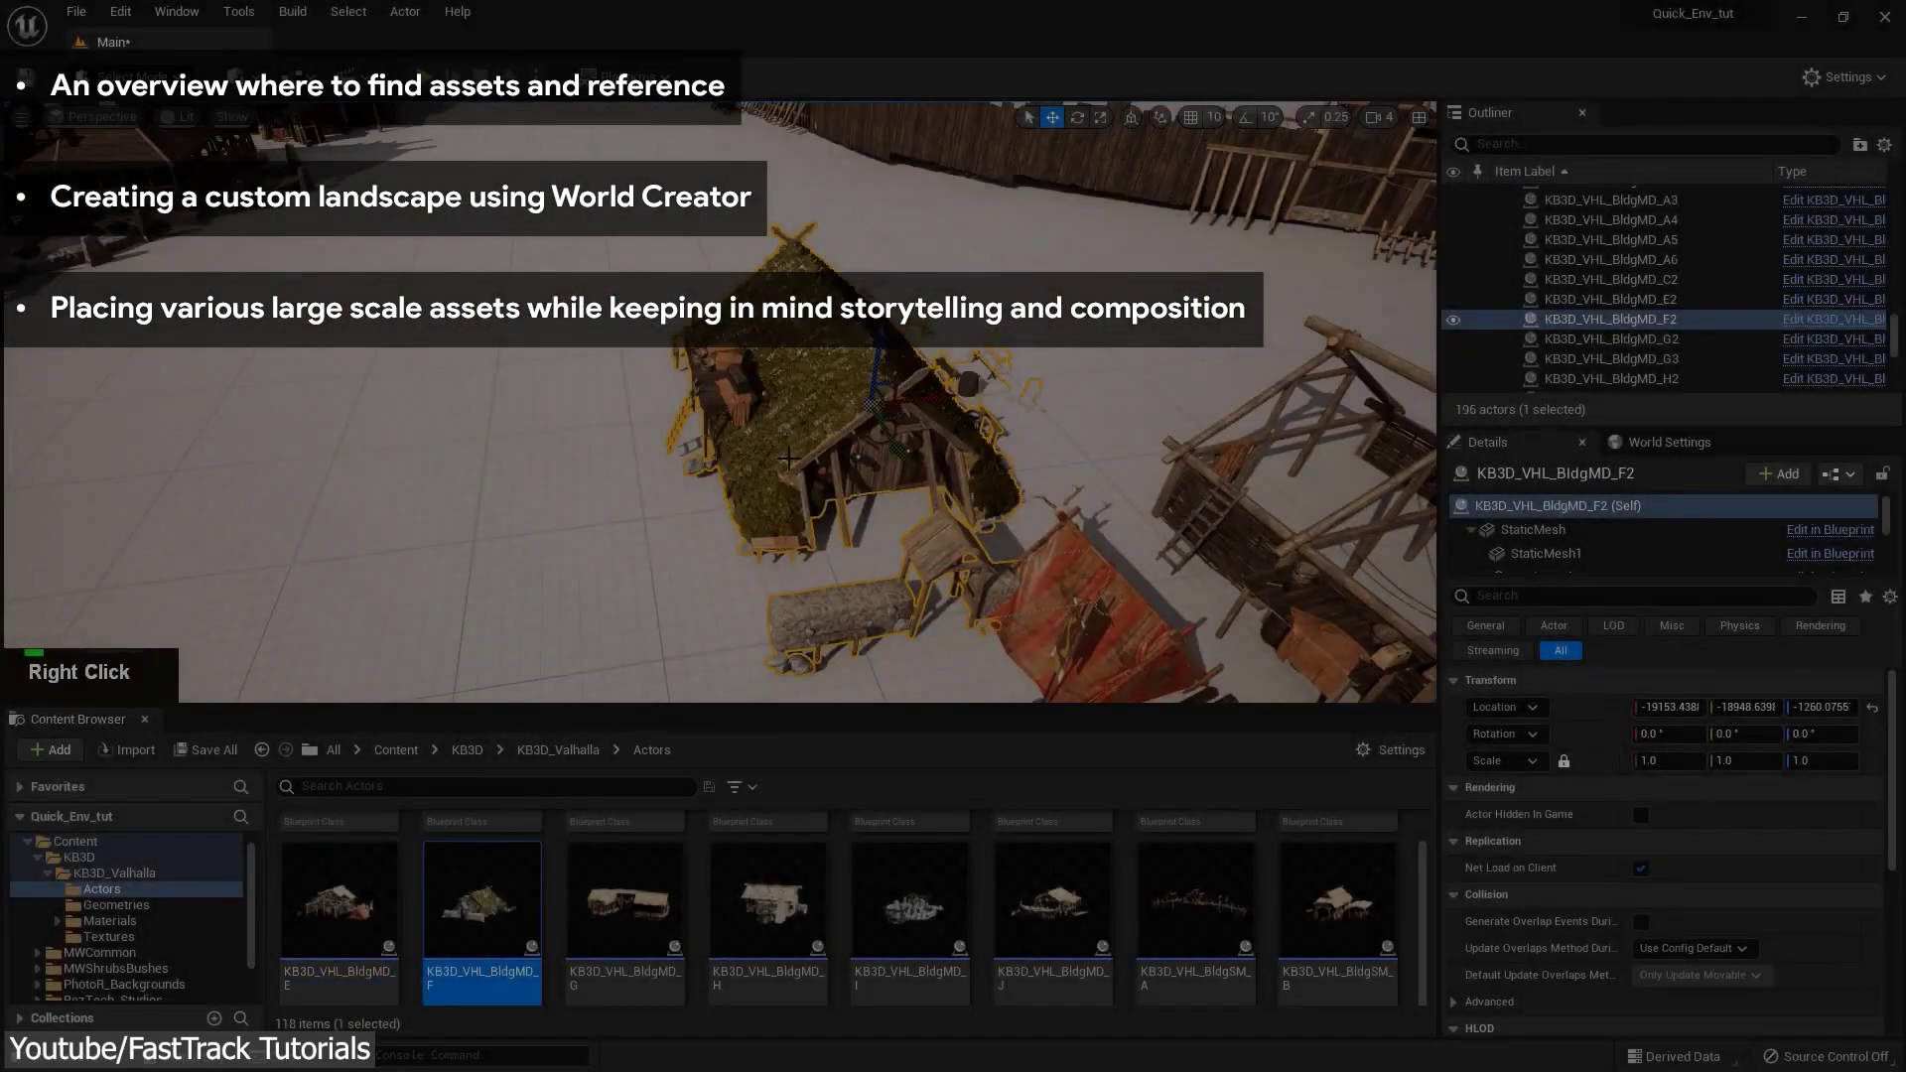
- Delete the BldgMD_F2 building and pull back over the village
{"action": "key", "text": "Delete"}
{"action": "right_click_drag", "start_coordinate": [788, 459], "coordinate": [735, 476]}
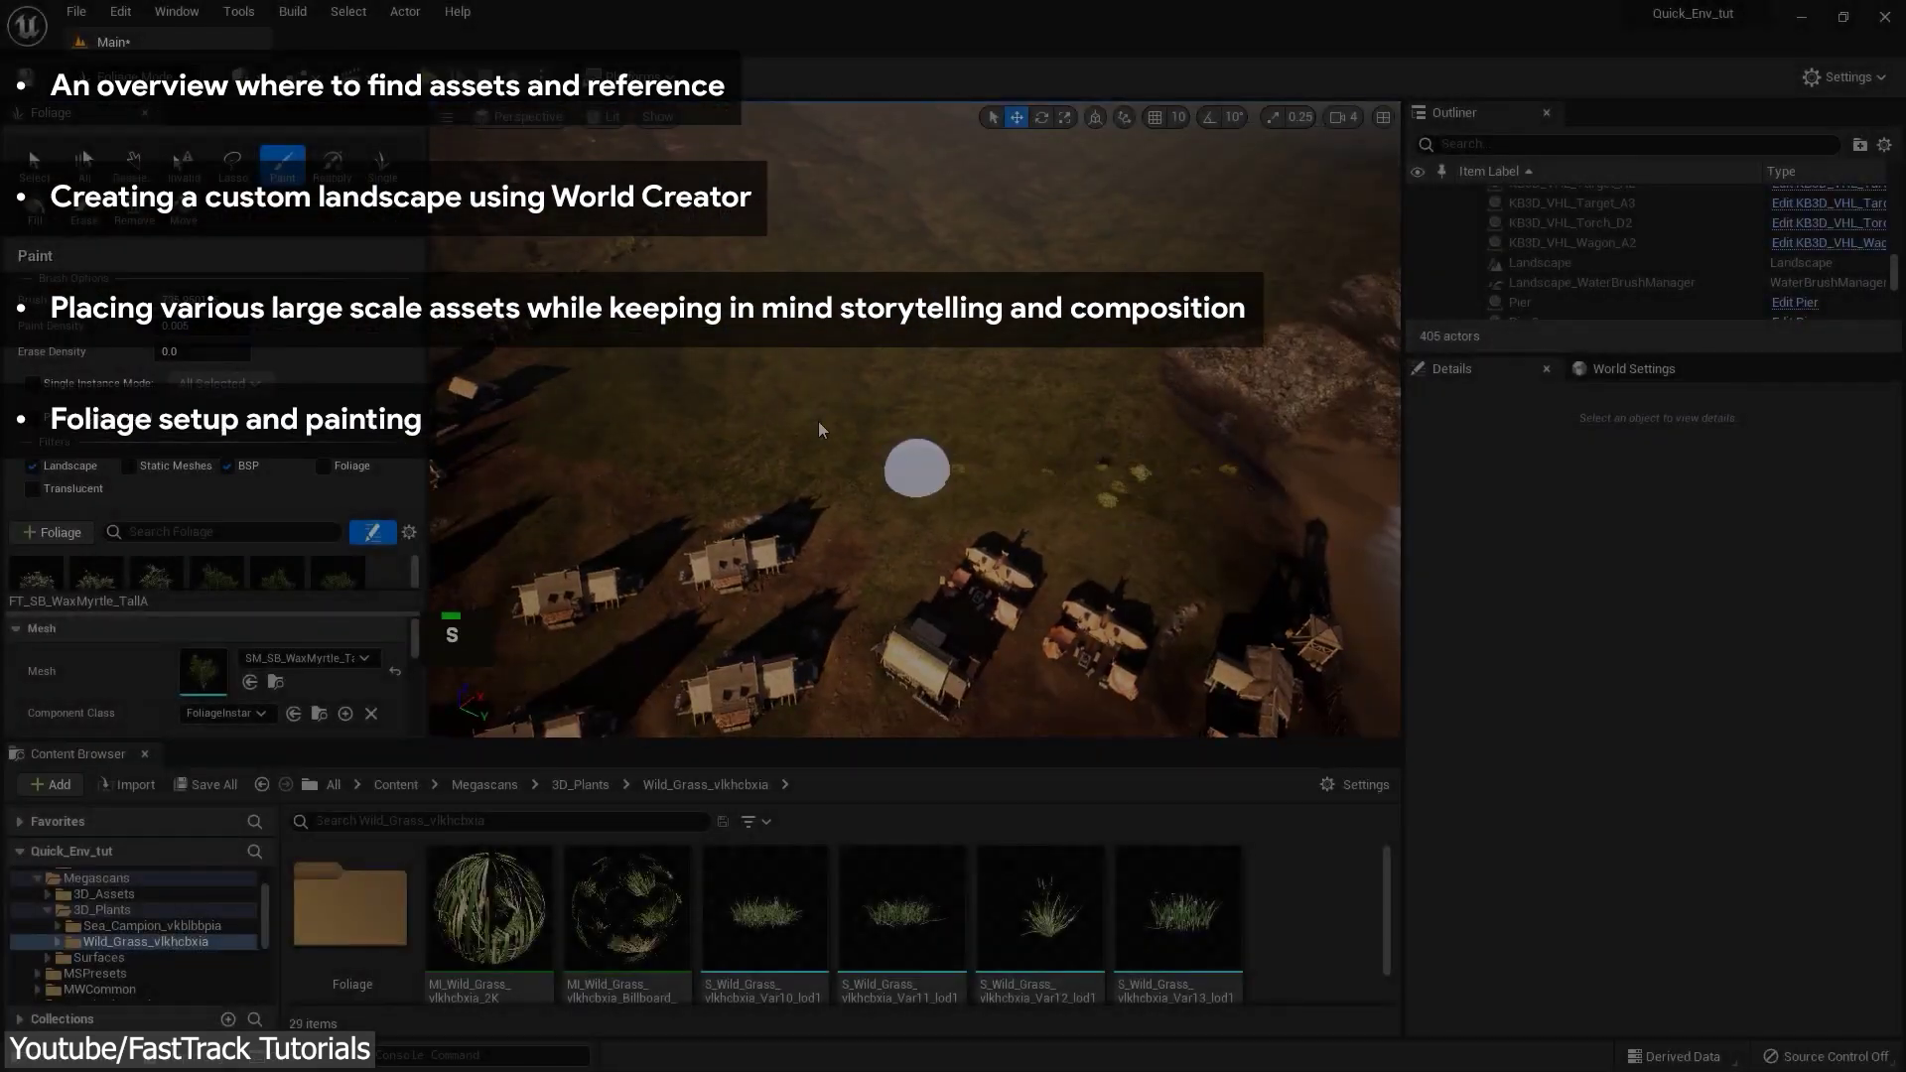
{"action": "key", "text": "w"}
{"action": "key", "text": "a"}
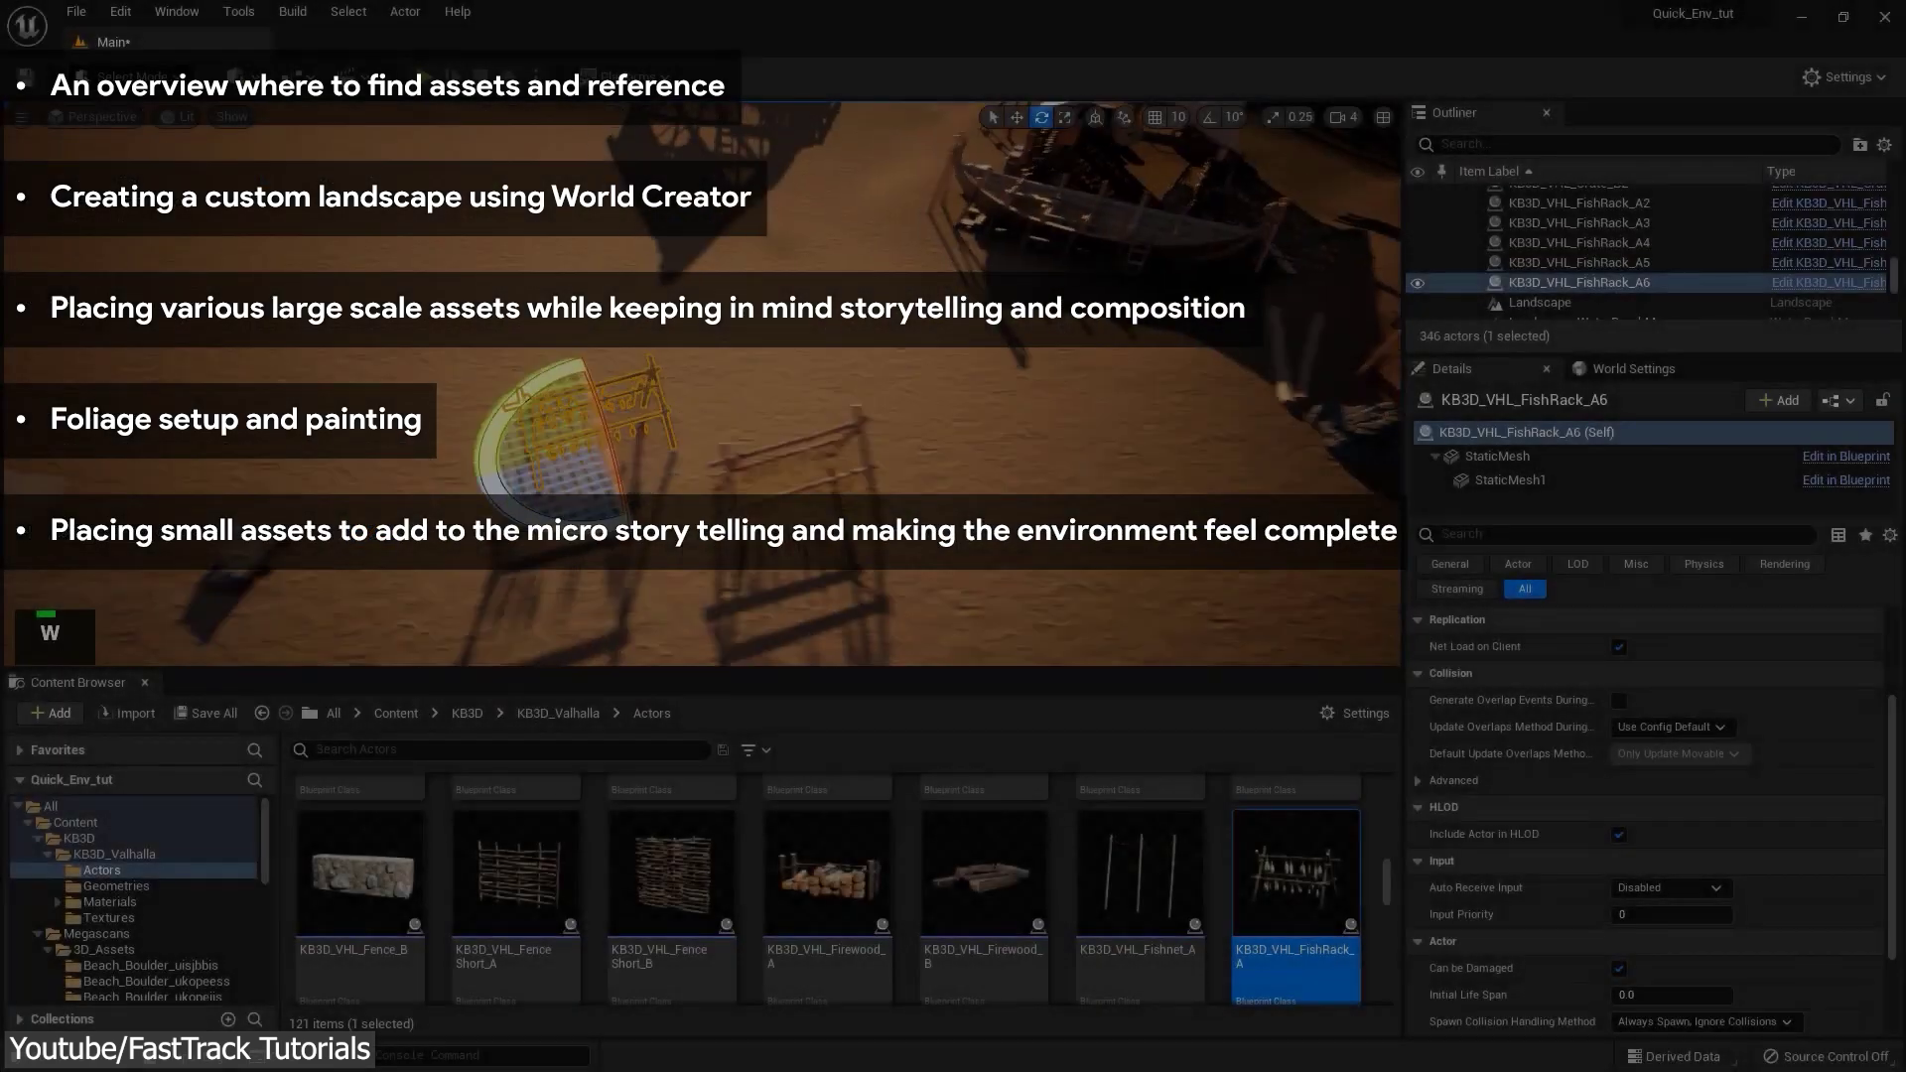
- Duplicate FishRack_A6 with Ctrl+W to create FishRack_A7, then view the new rack
{"action": "key", "text": "ctrl+w"}
{"action": "key", "text": "w"}
{"action": "key", "text": "q"}
{"action": "key", "text": "a"}
{"action": "key", "text": "w"}
{"action": "key", "text": "d"}
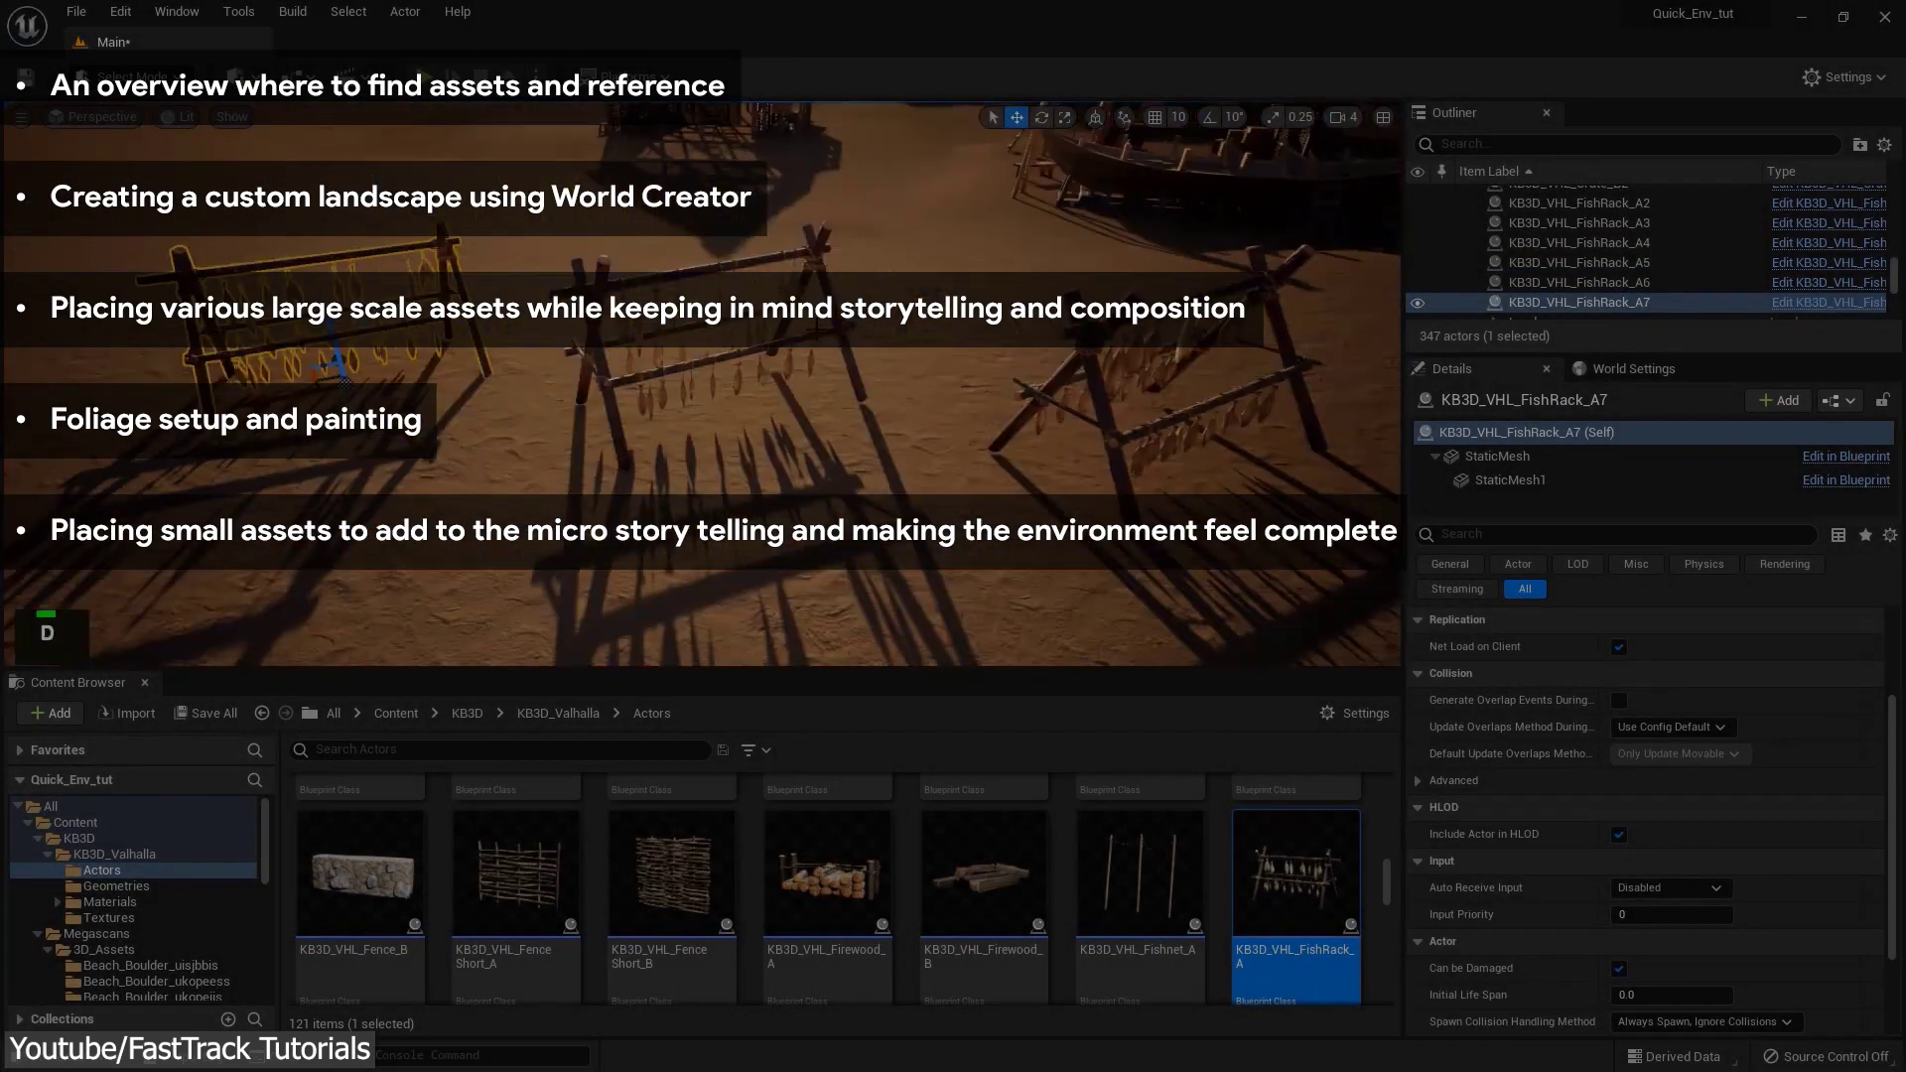
{"action": "right_click_drag", "start_coordinate": [695, 397], "coordinate": [754, 397]}
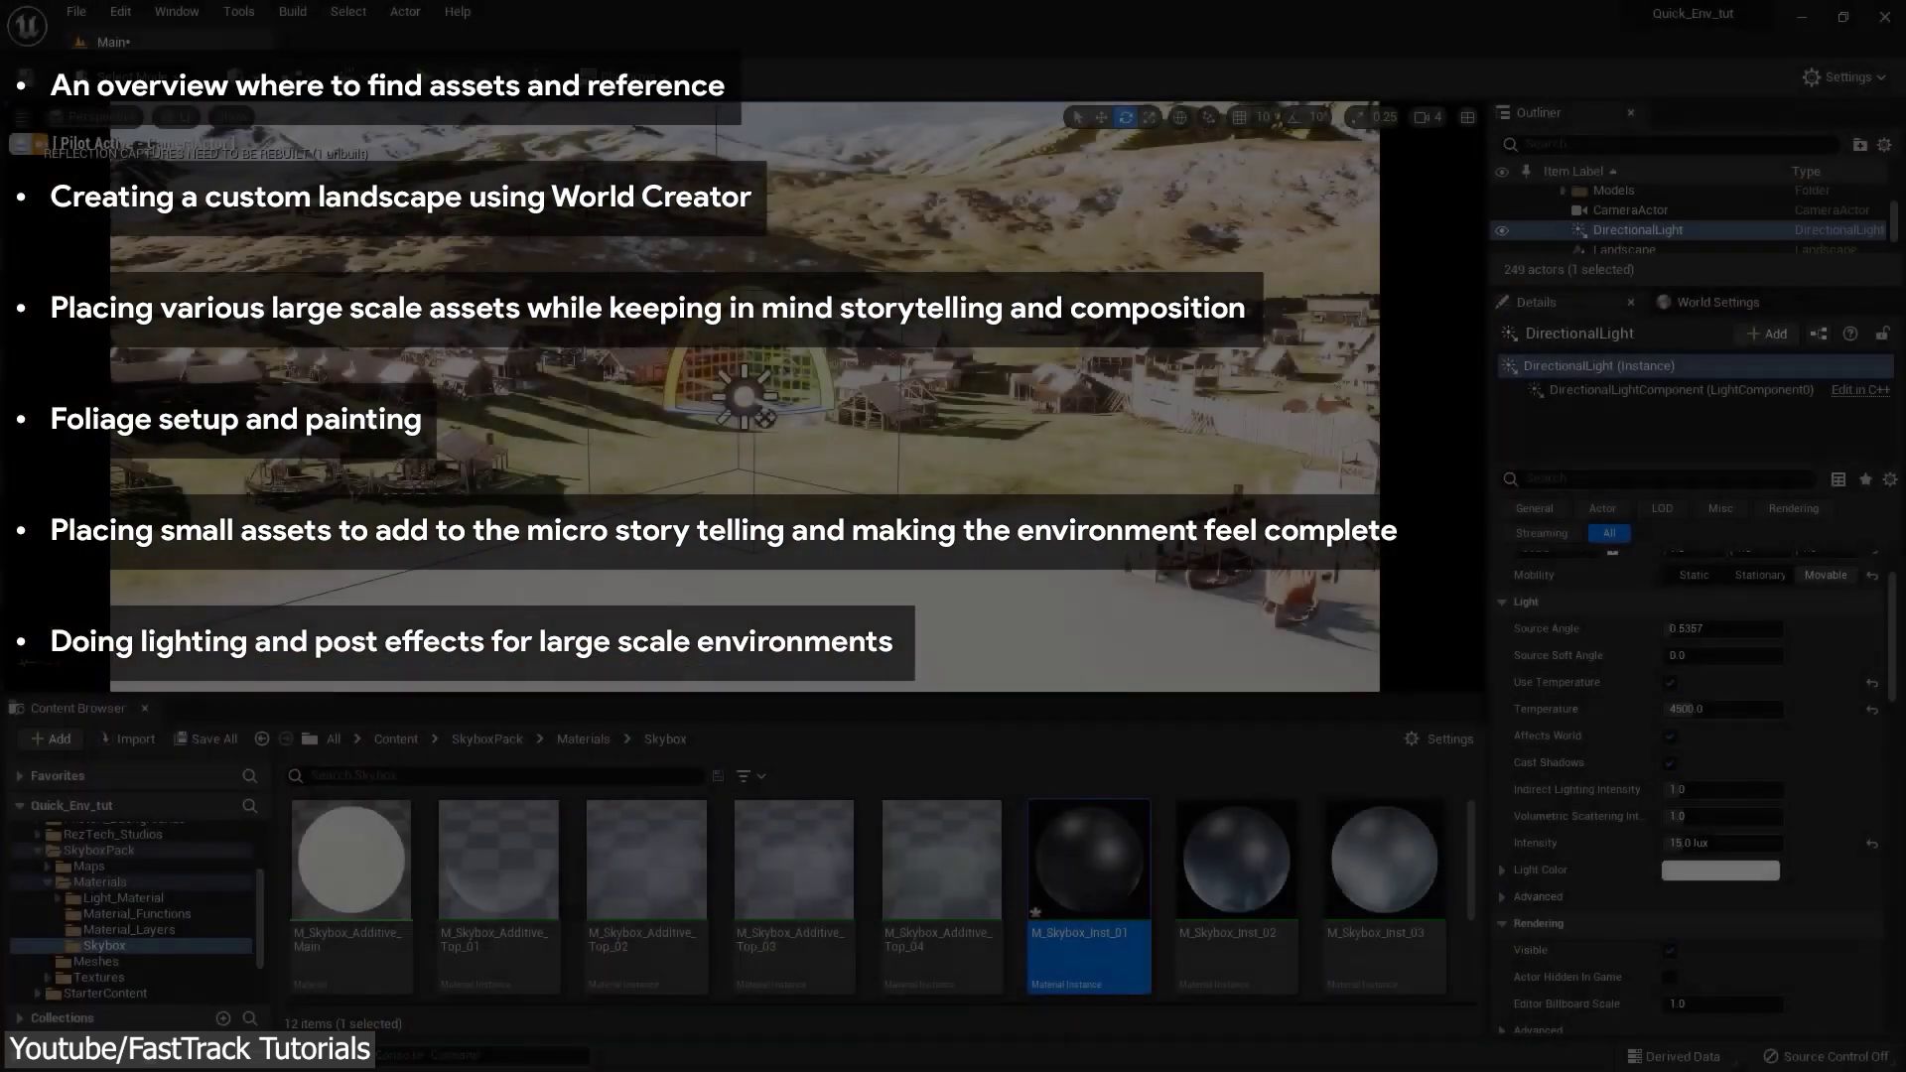
- Fly over the World Creator snowfield and bring up the terrain filter list
{"action": "key", "text": "s"}
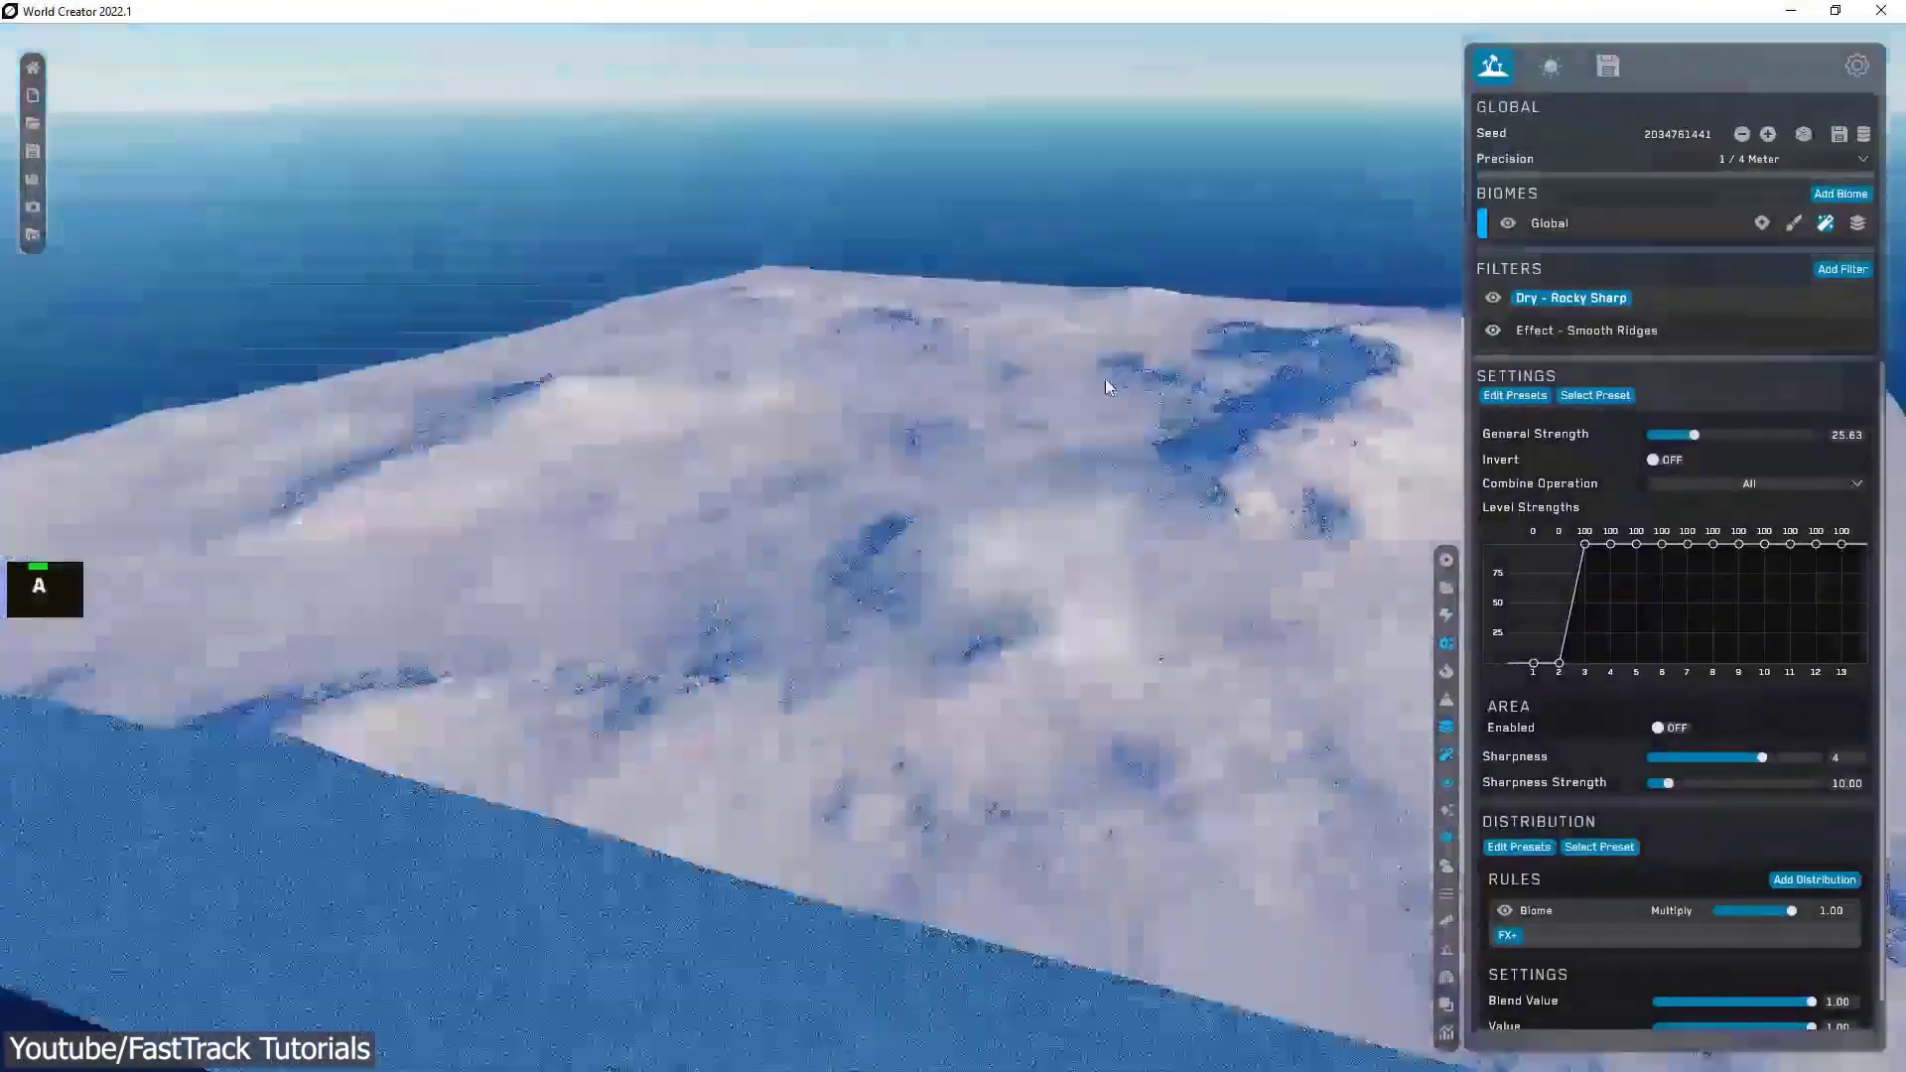
{"action": "key", "text": "w"}
{"action": "key", "text": "a"}
{"action": "left_click", "coordinate": [1841, 270]}
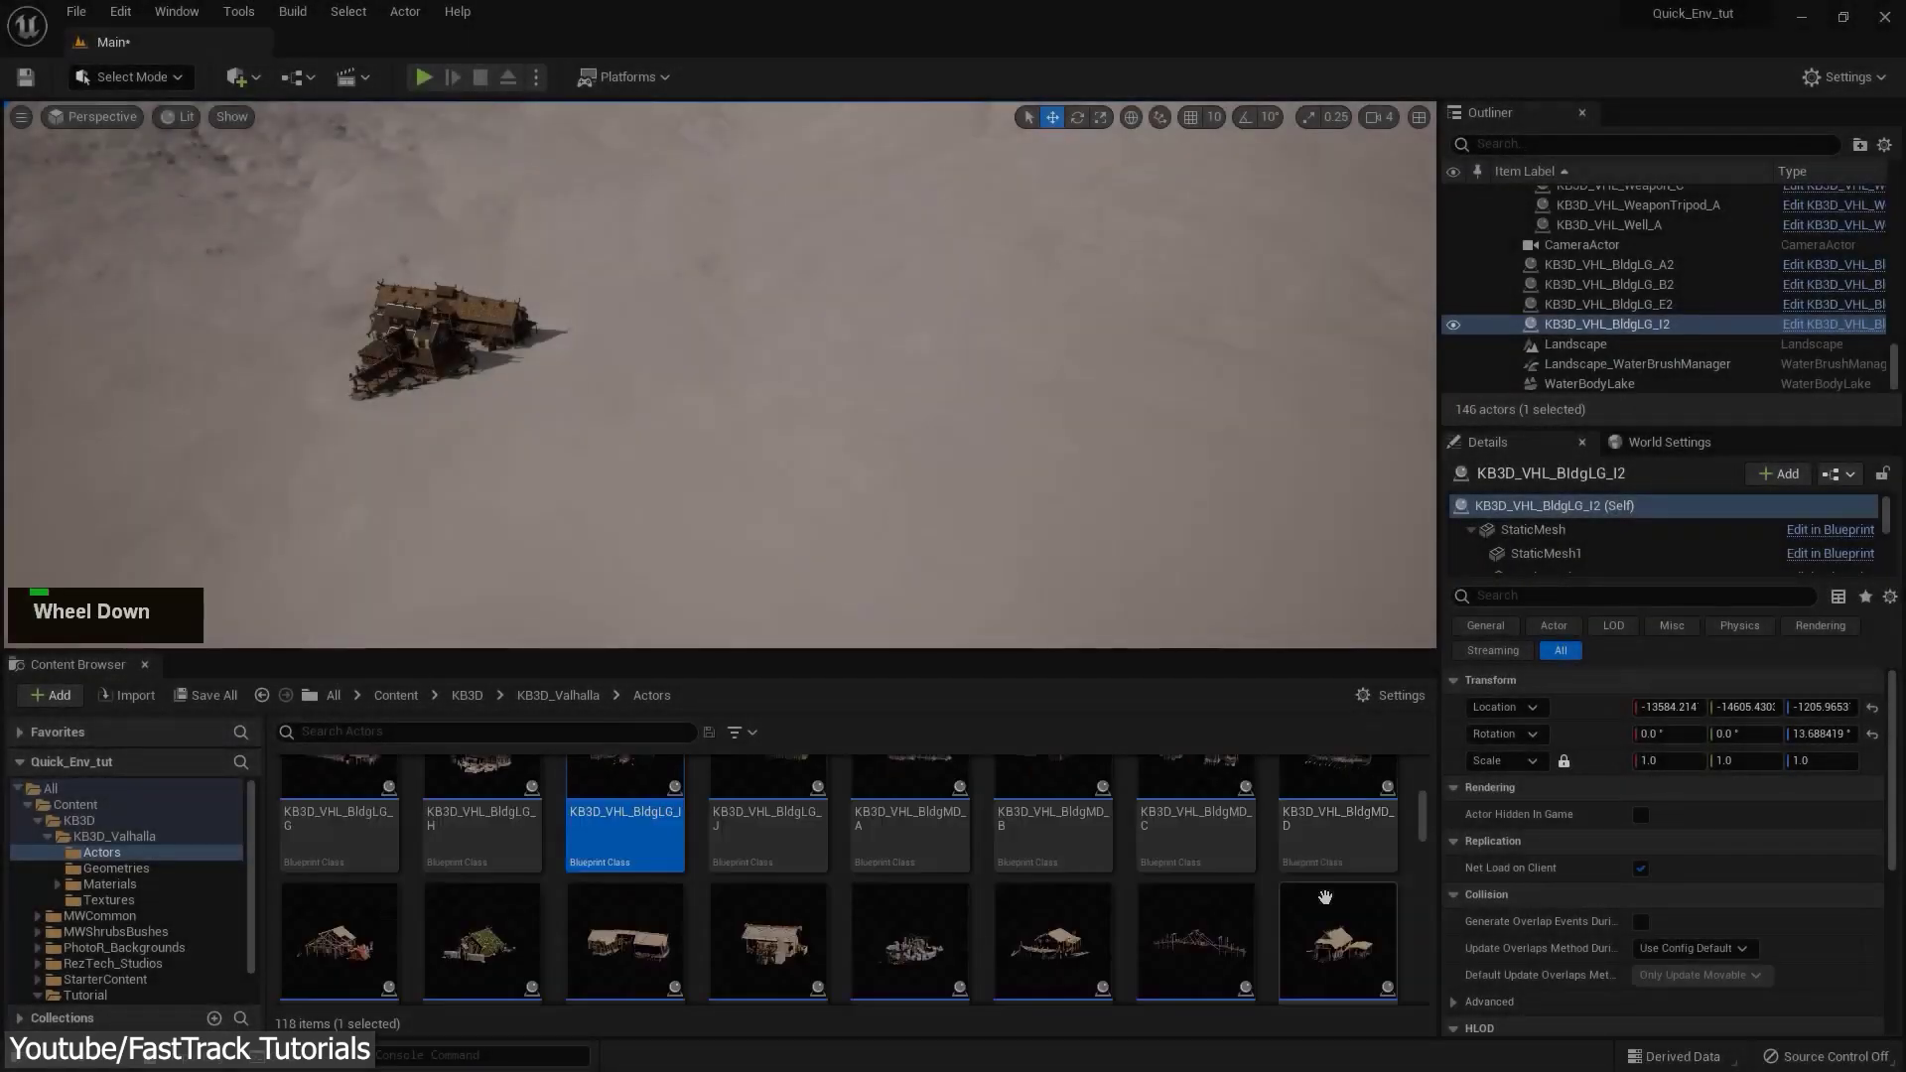
{"action": "scroll", "coordinate": [874, 463], "scroll_direction": "up", "scroll_amount": 2}
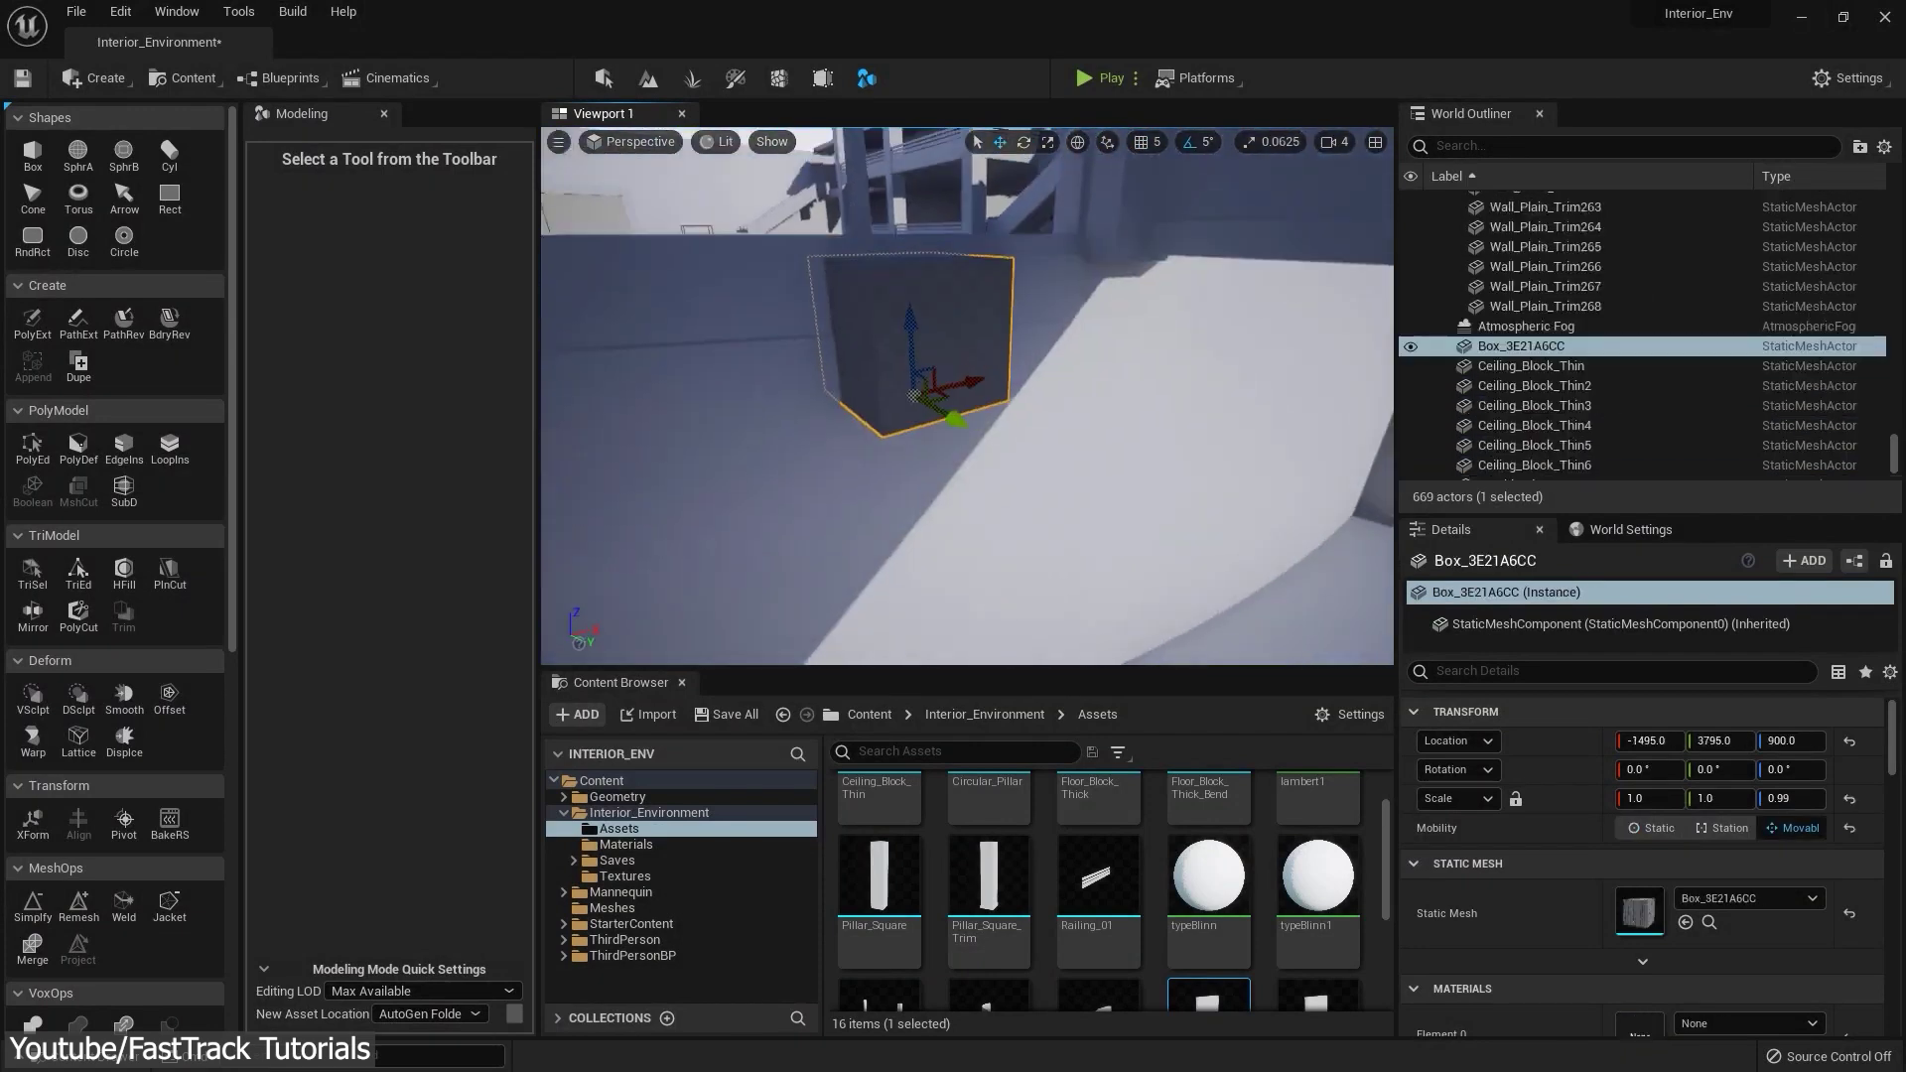
- Frame and move the box, then extrude one face with PolyEd into a long beam
{"action": "key", "text": "f"}
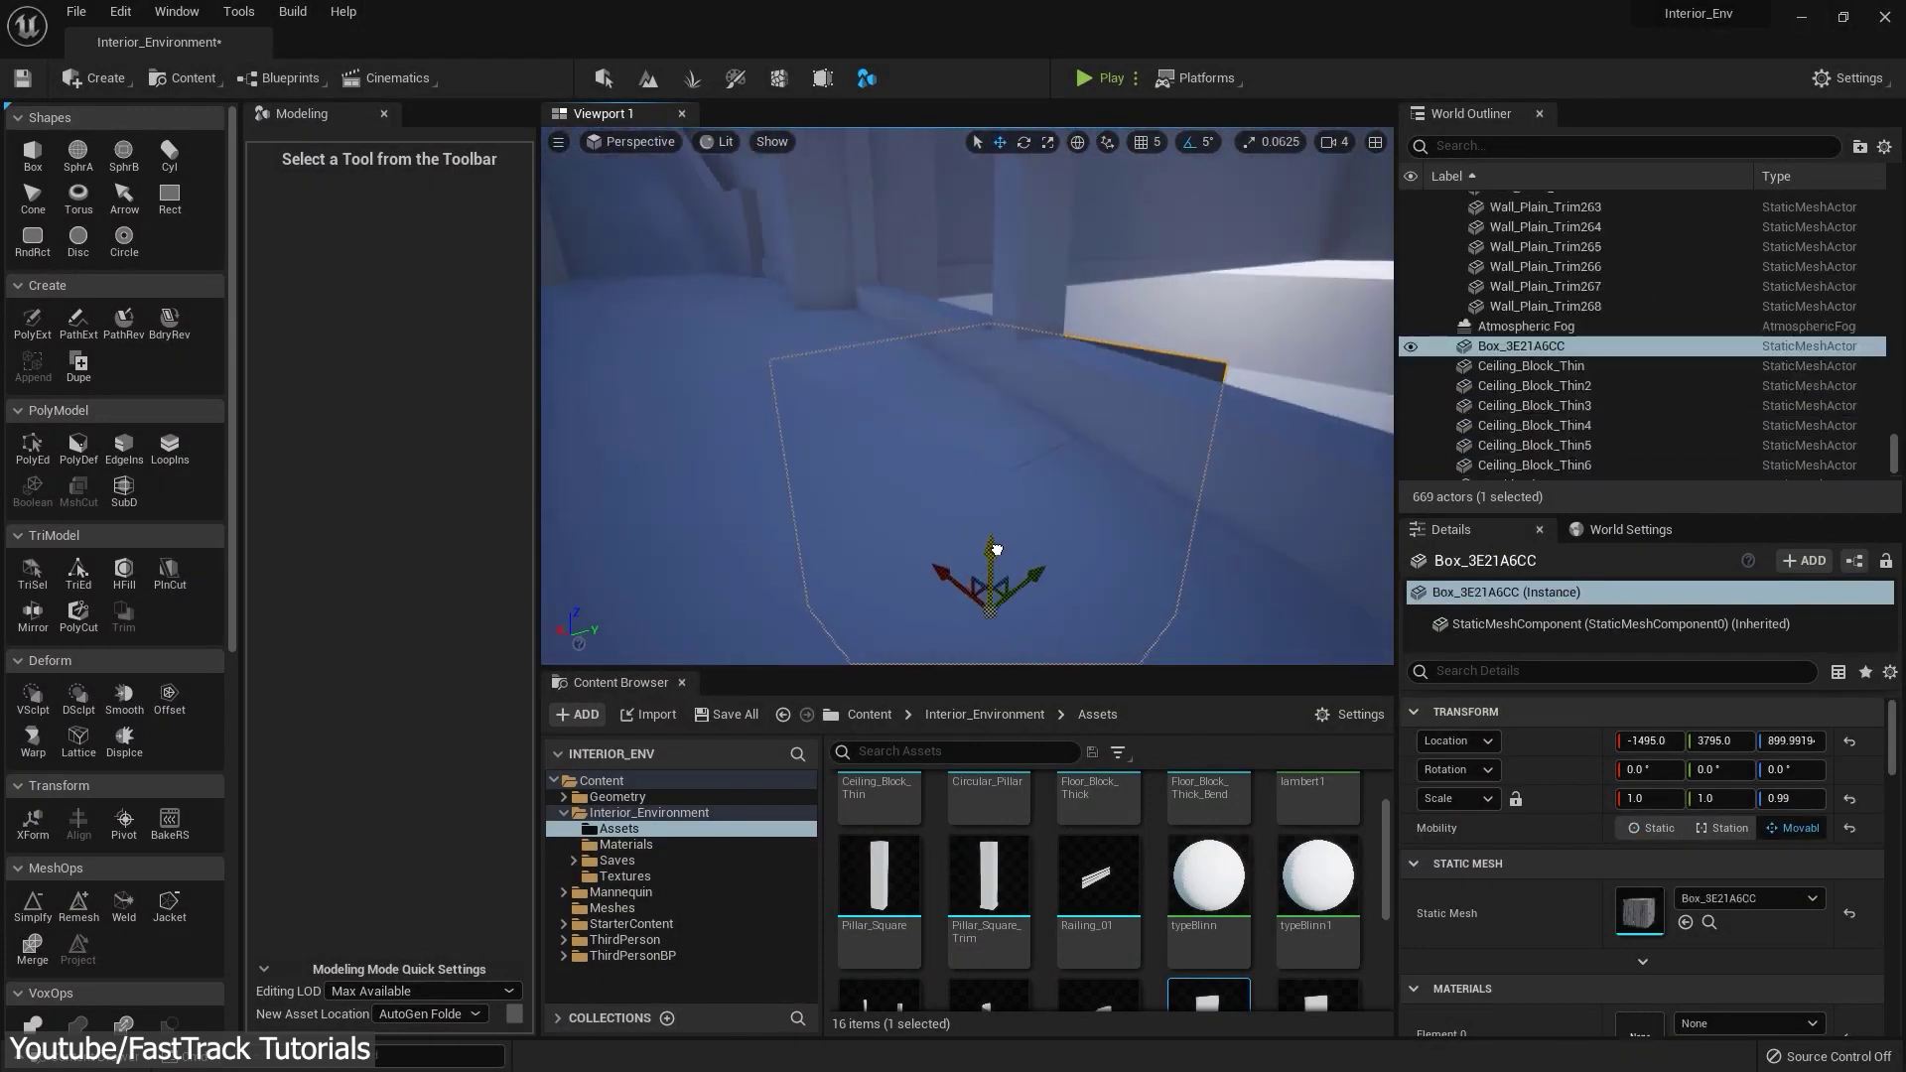
{"action": "left_click_drag", "start_coordinate": [997, 549], "coordinate": [932, 527], "text": "shift"}
{"action": "left_click", "coordinate": [33, 447]}
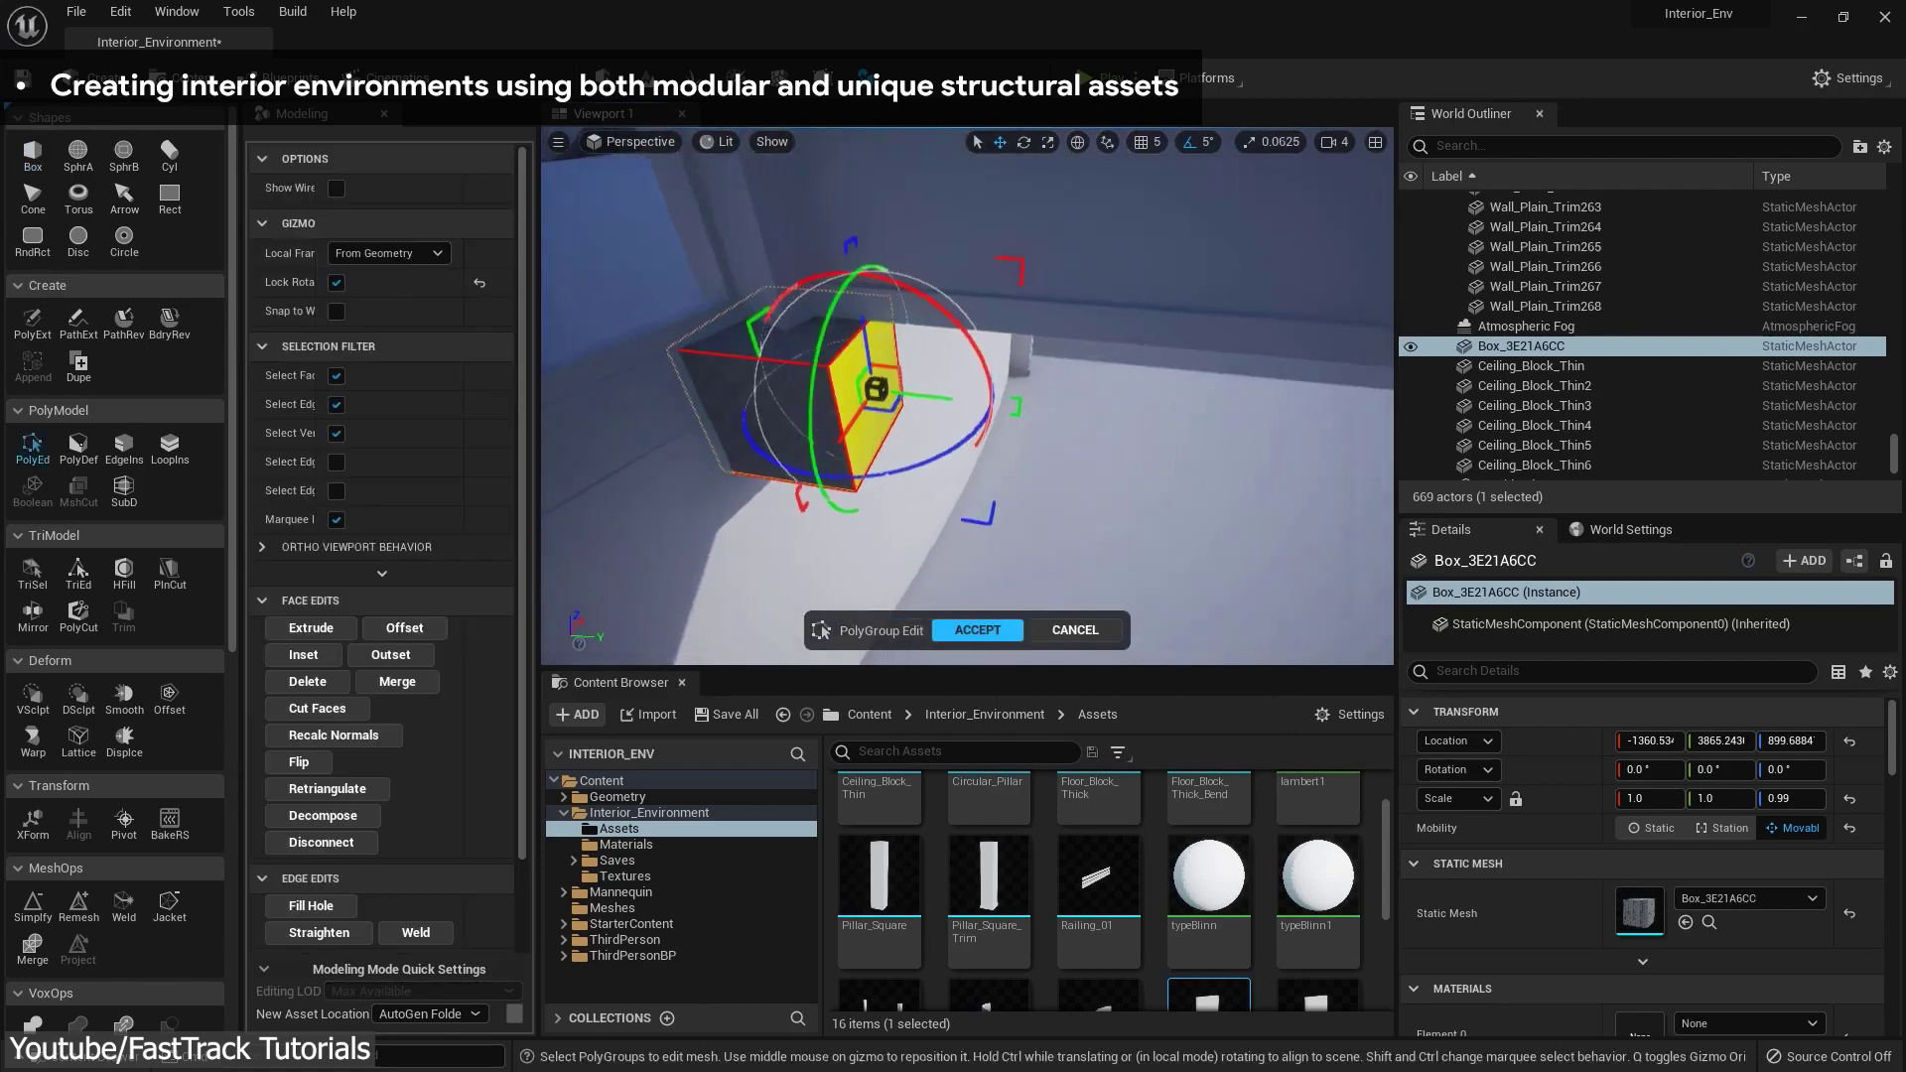
{"action": "left_click_drag", "start_coordinate": [876, 389], "coordinate": [1370, 467], "text": "shift"}
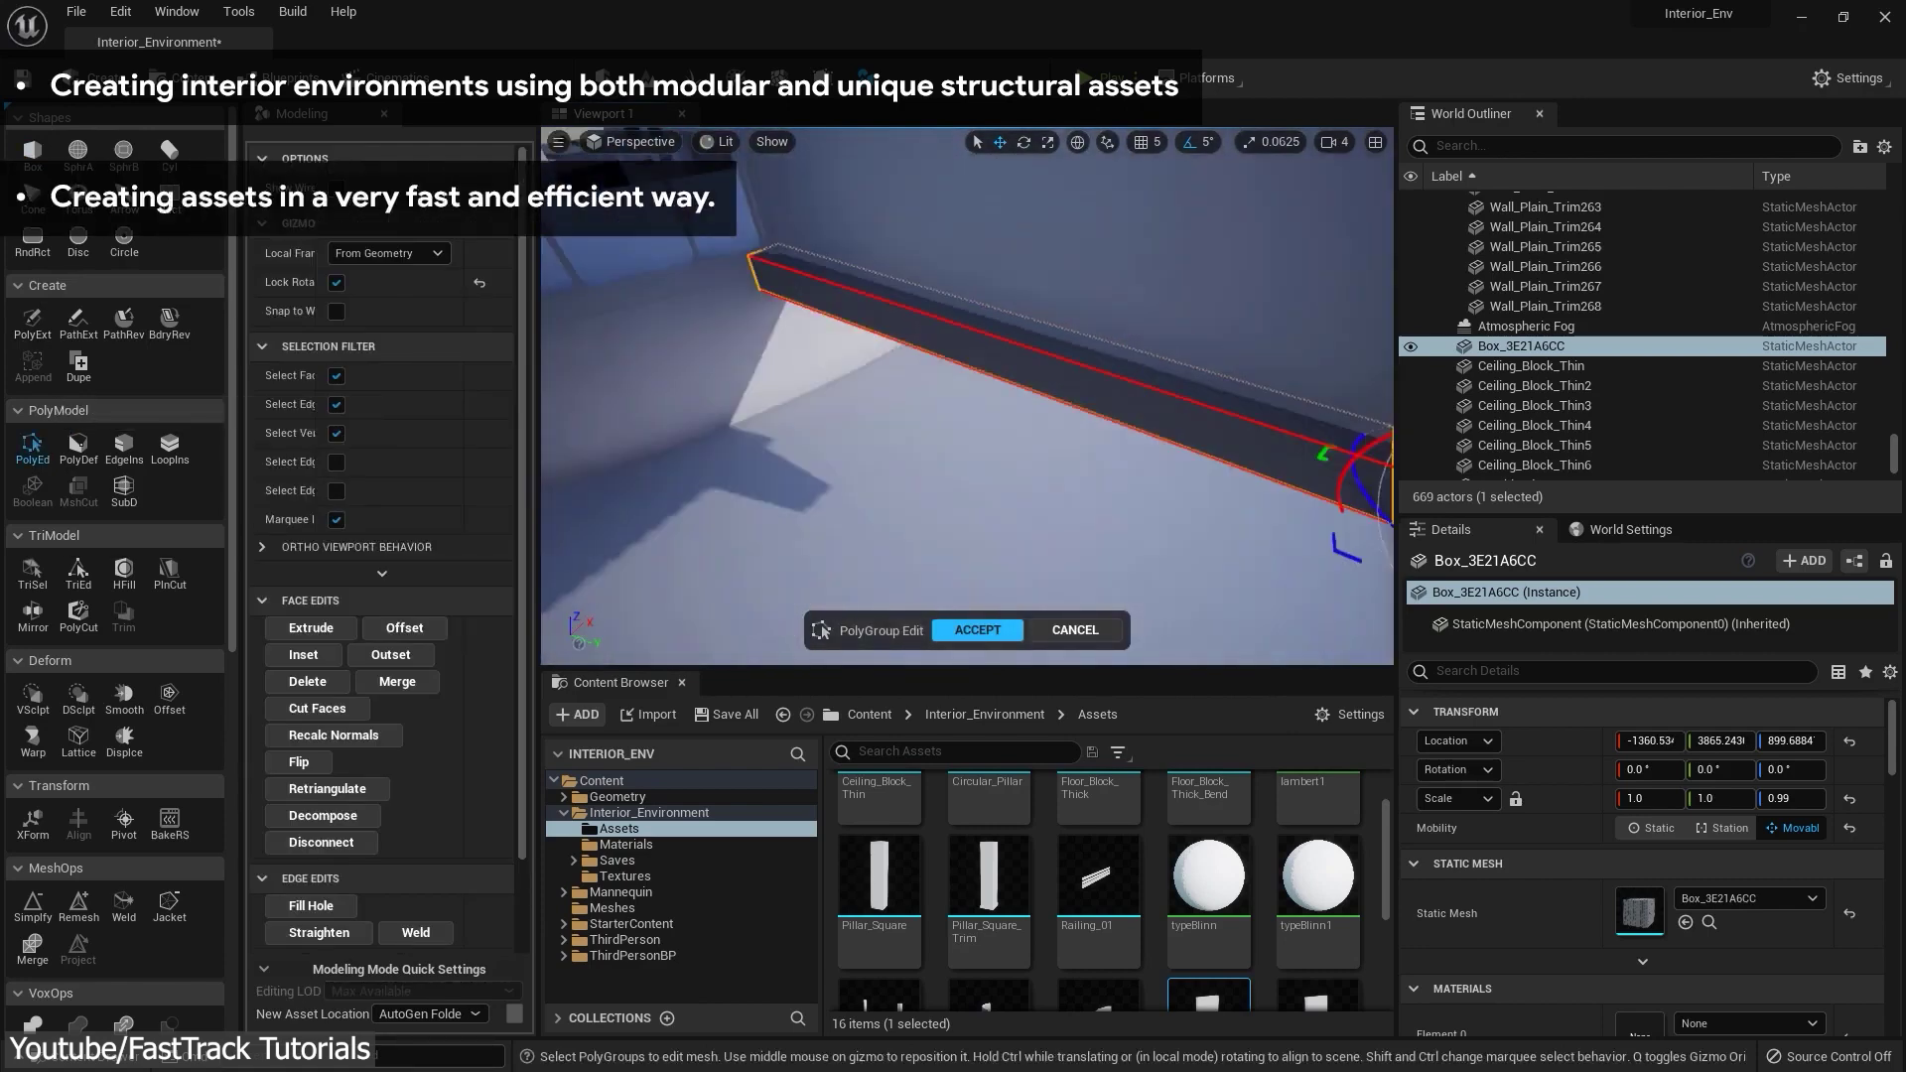
{"action": "right_click_drag", "start_coordinate": [968, 397], "coordinate": [909, 437]}
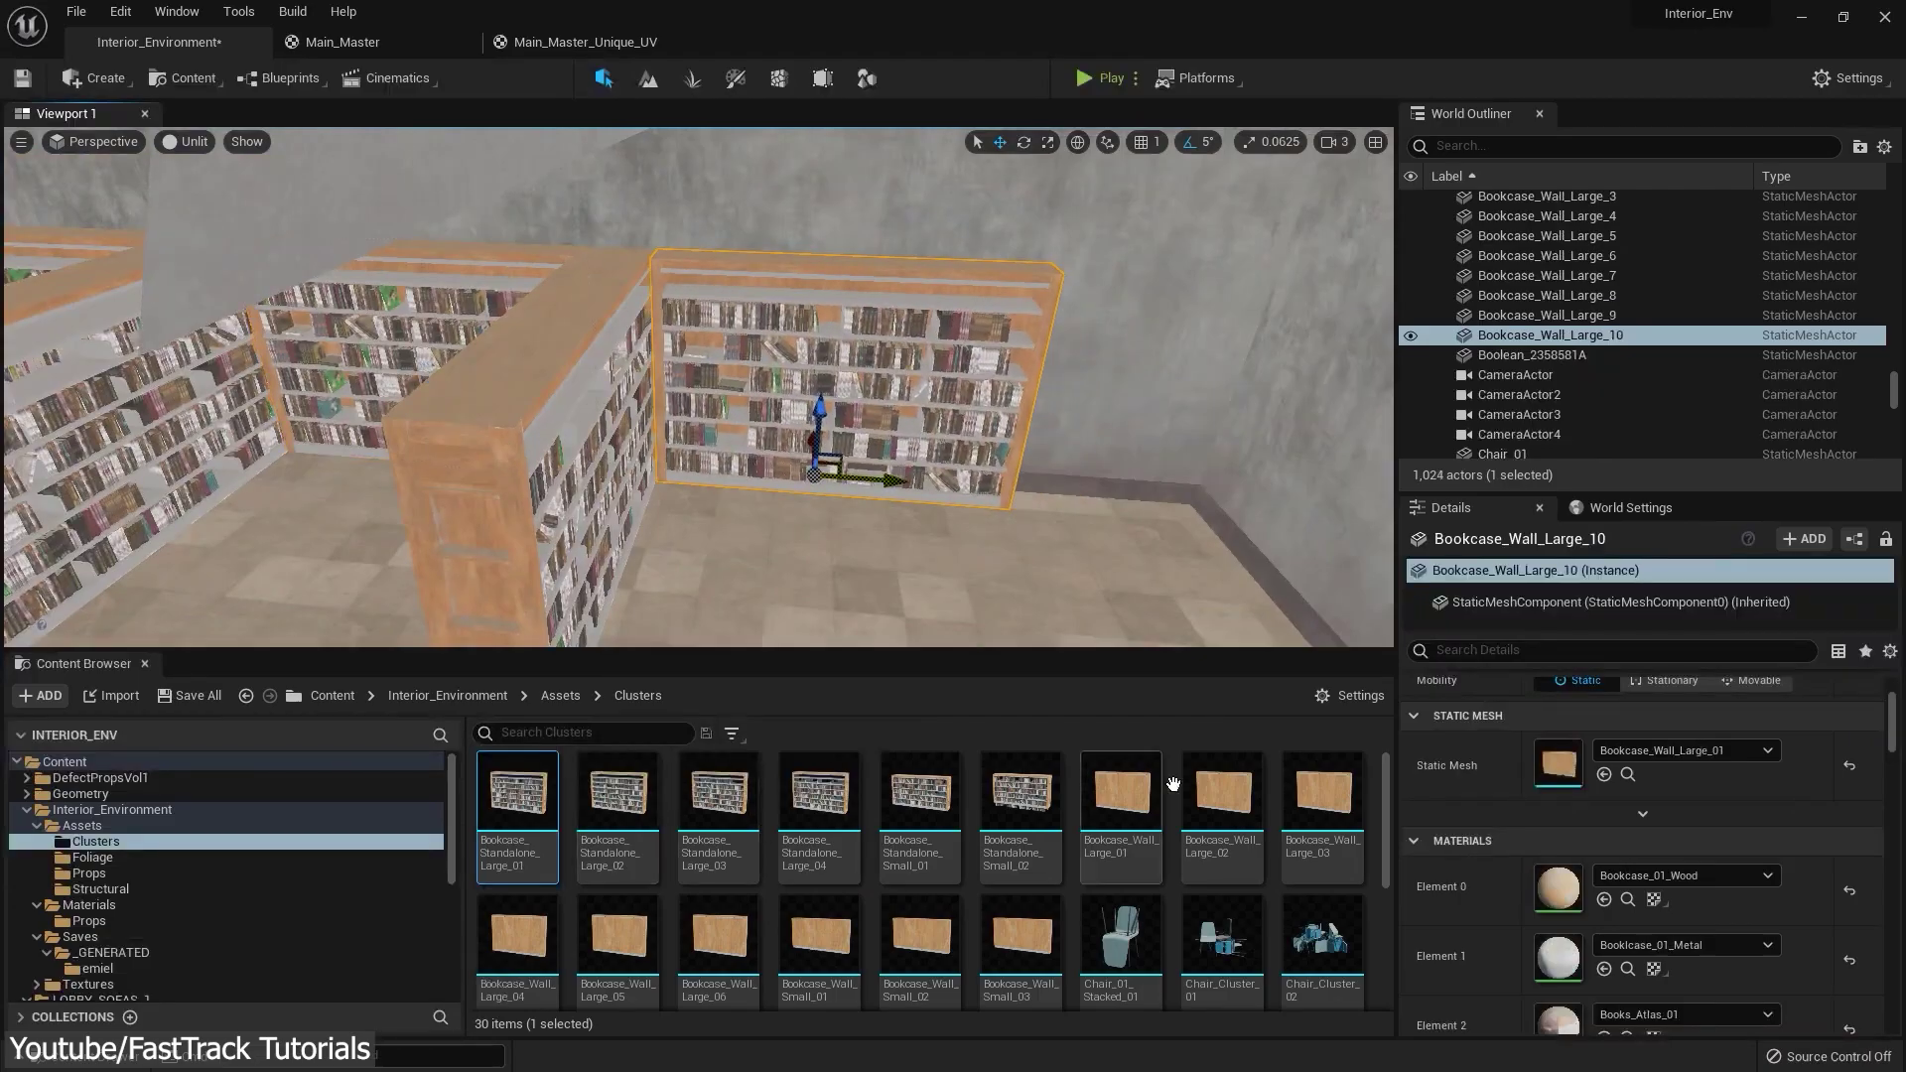
- Swap Bookcase_Wall_Large_8 to the Bookcase_Wall_Large_04 mesh, then drape the cloth and select FABRIC 1
{"action": "left_click_drag", "start_coordinate": [1178, 787], "coordinate": [1586, 765]}
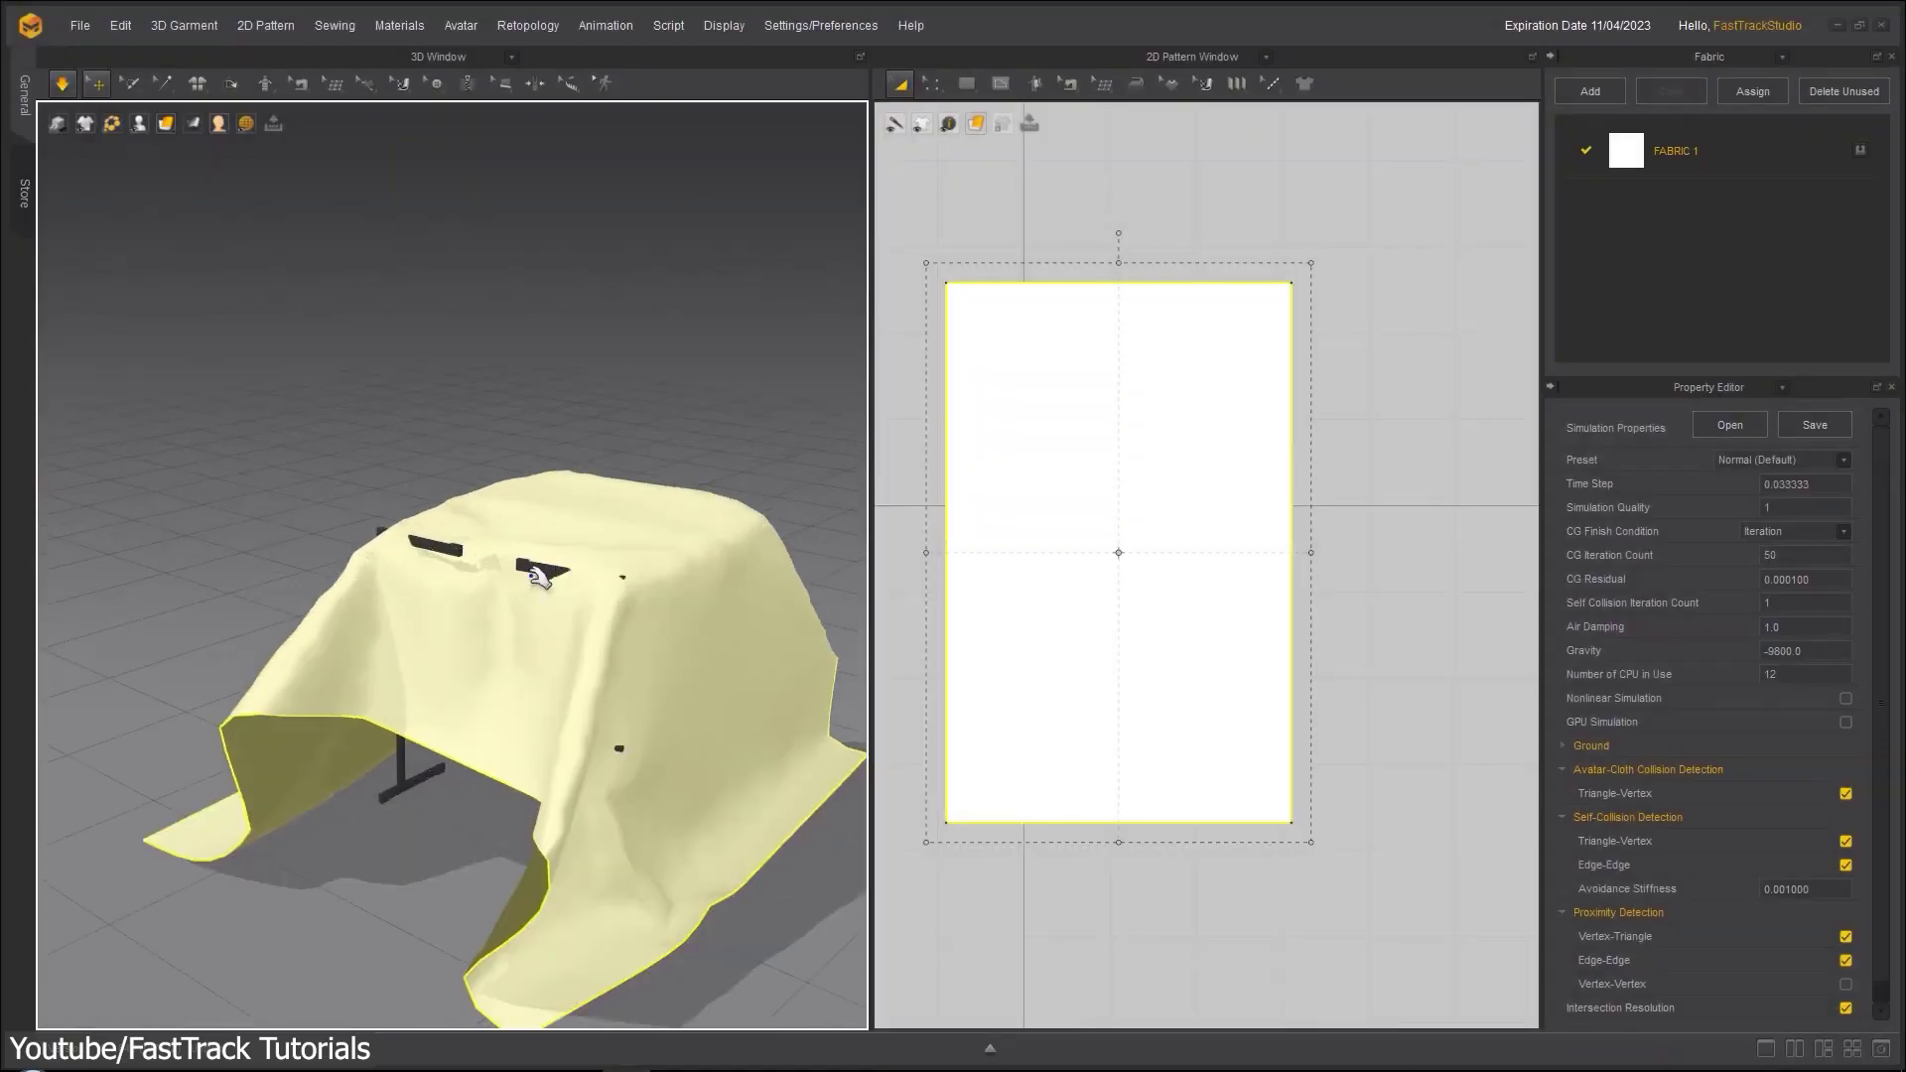
{"action": "mouse_move", "coordinate": [557, 545]}
{"action": "left_mouse_down"}
{"action": "mouse_move", "coordinate": [510, 506]}
{"action": "mouse_move", "coordinate": [599, 539]}
{"action": "mouse_move", "coordinate": [612, 477]}
{"action": "mouse_move", "coordinate": [477, 494]}
{"action": "mouse_move", "coordinate": [353, 480]}
{"action": "mouse_move", "coordinate": [347, 450]}
{"action": "mouse_move", "coordinate": [413, 438]}
{"action": "mouse_move", "coordinate": [396, 442]}
{"action": "mouse_move", "coordinate": [769, 474]}
{"action": "left_mouse_up"}
{"action": "right_click_drag", "start_coordinate": [636, 516], "coordinate": [564, 547]}
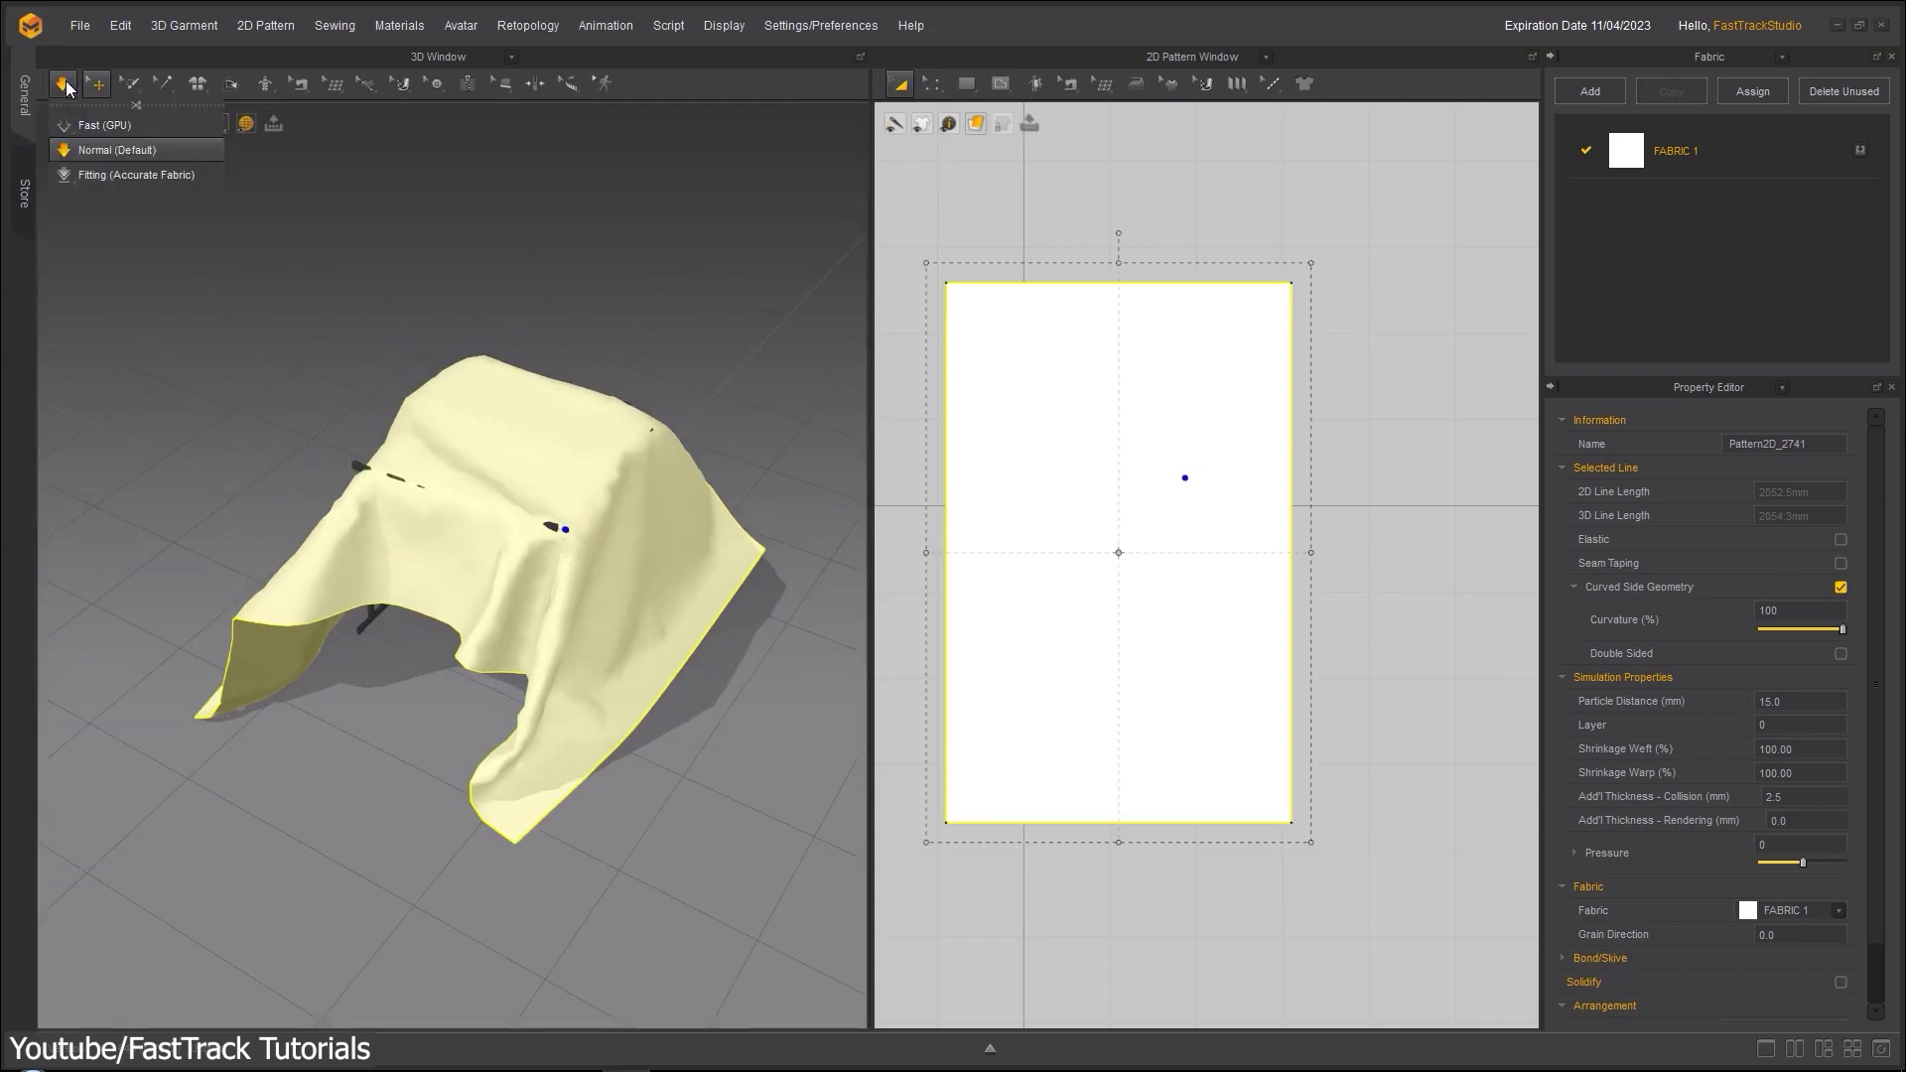
{"action": "right_click_drag", "start_coordinate": [417, 288], "coordinate": [477, 447]}
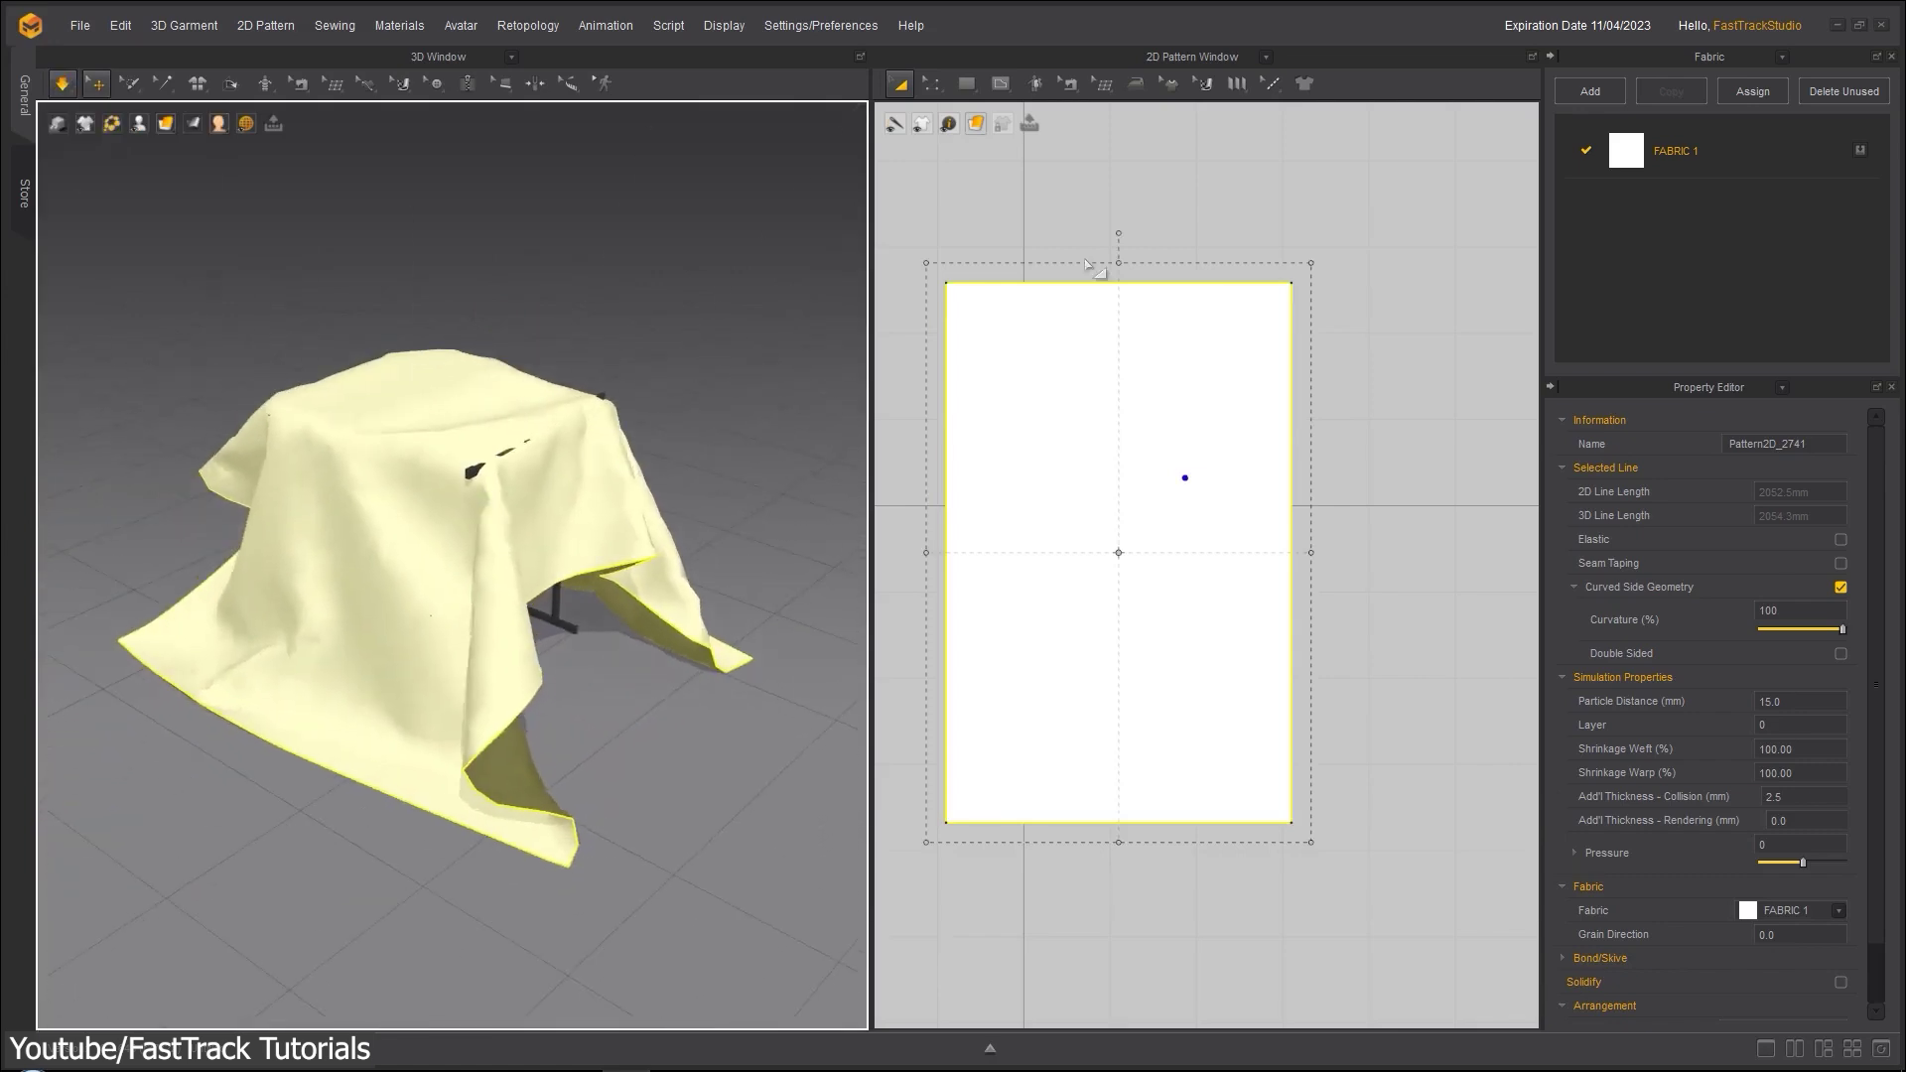
{"action": "left_click", "coordinate": [1693, 155]}
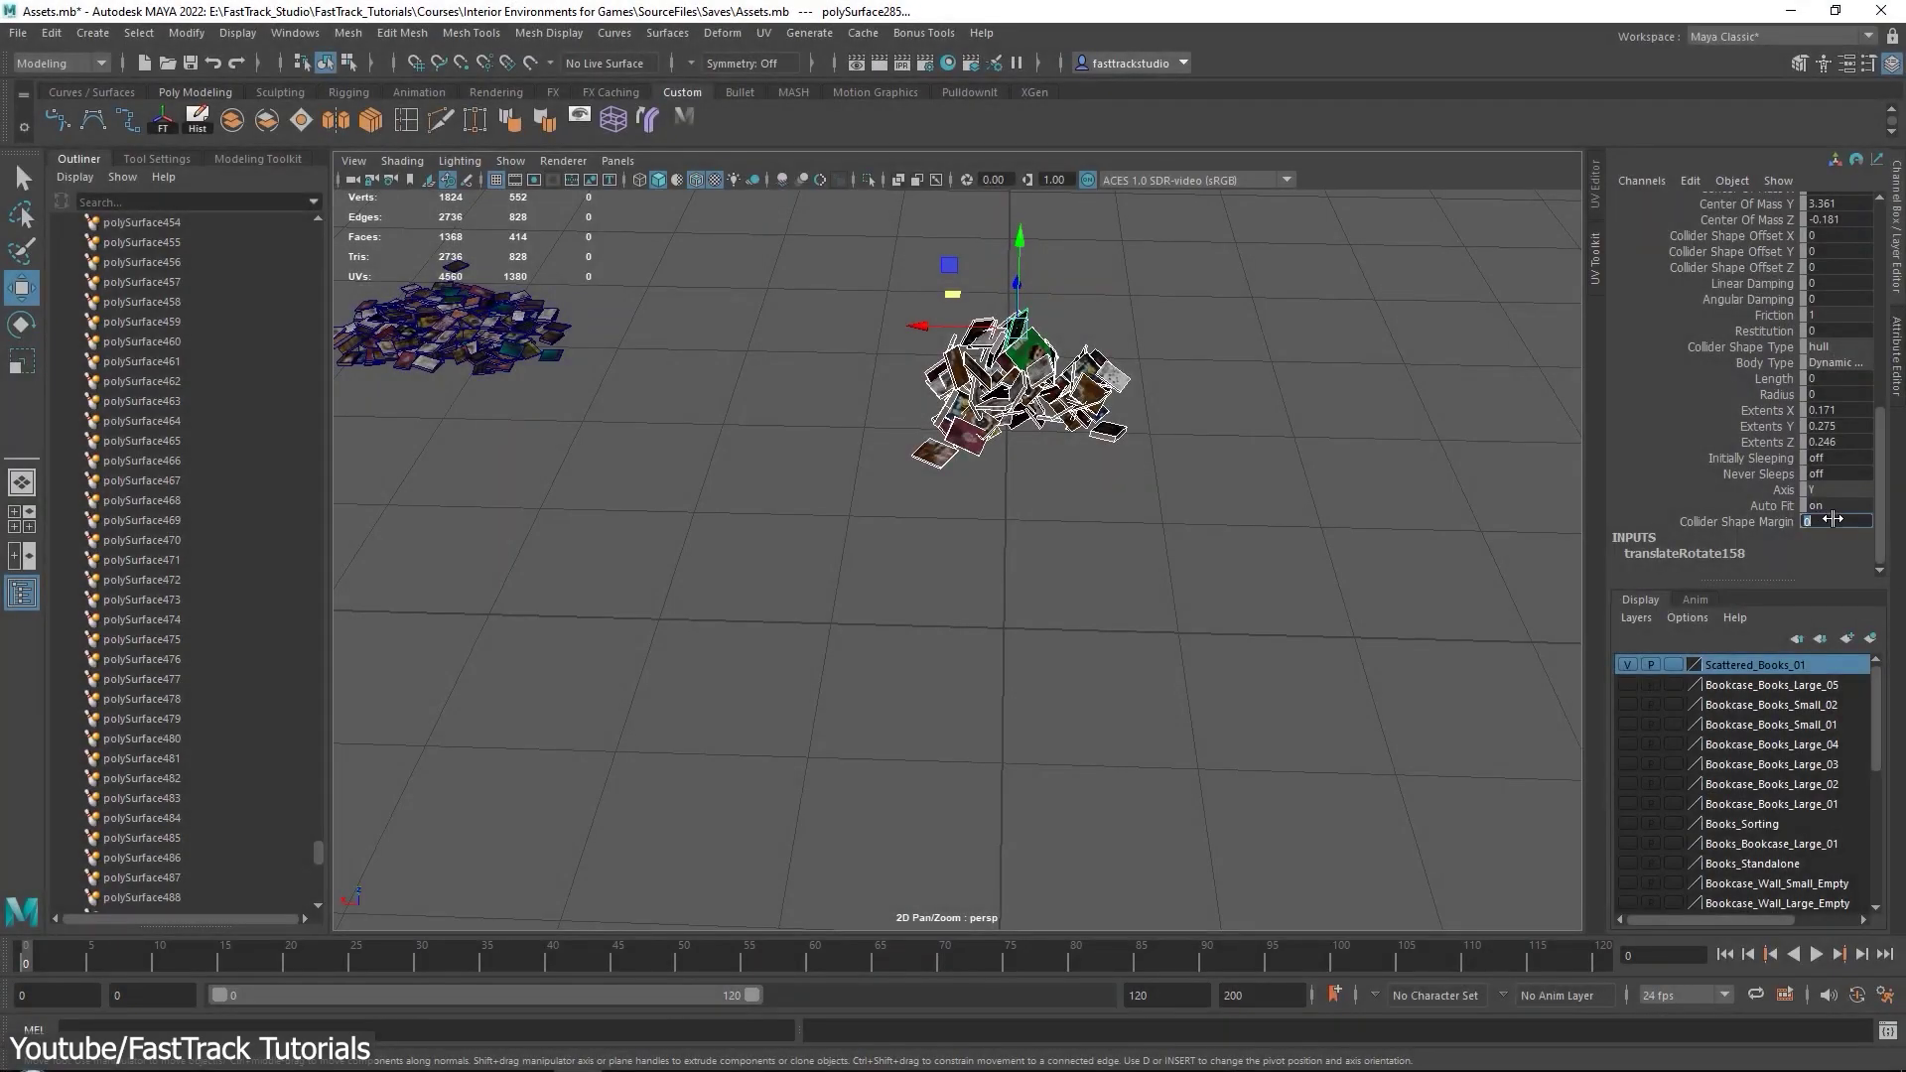
- Set the books' Collider Shape Margin to .02 and advance the simulation so they scatter
{"action": "type", "text": ".02"}
{"action": "key", "text": "Return"}
{"action": "key", "text": "alt+v"}
{"action": "left_click_drag", "start_coordinate": [112, 959], "coordinate": [468, 972]}
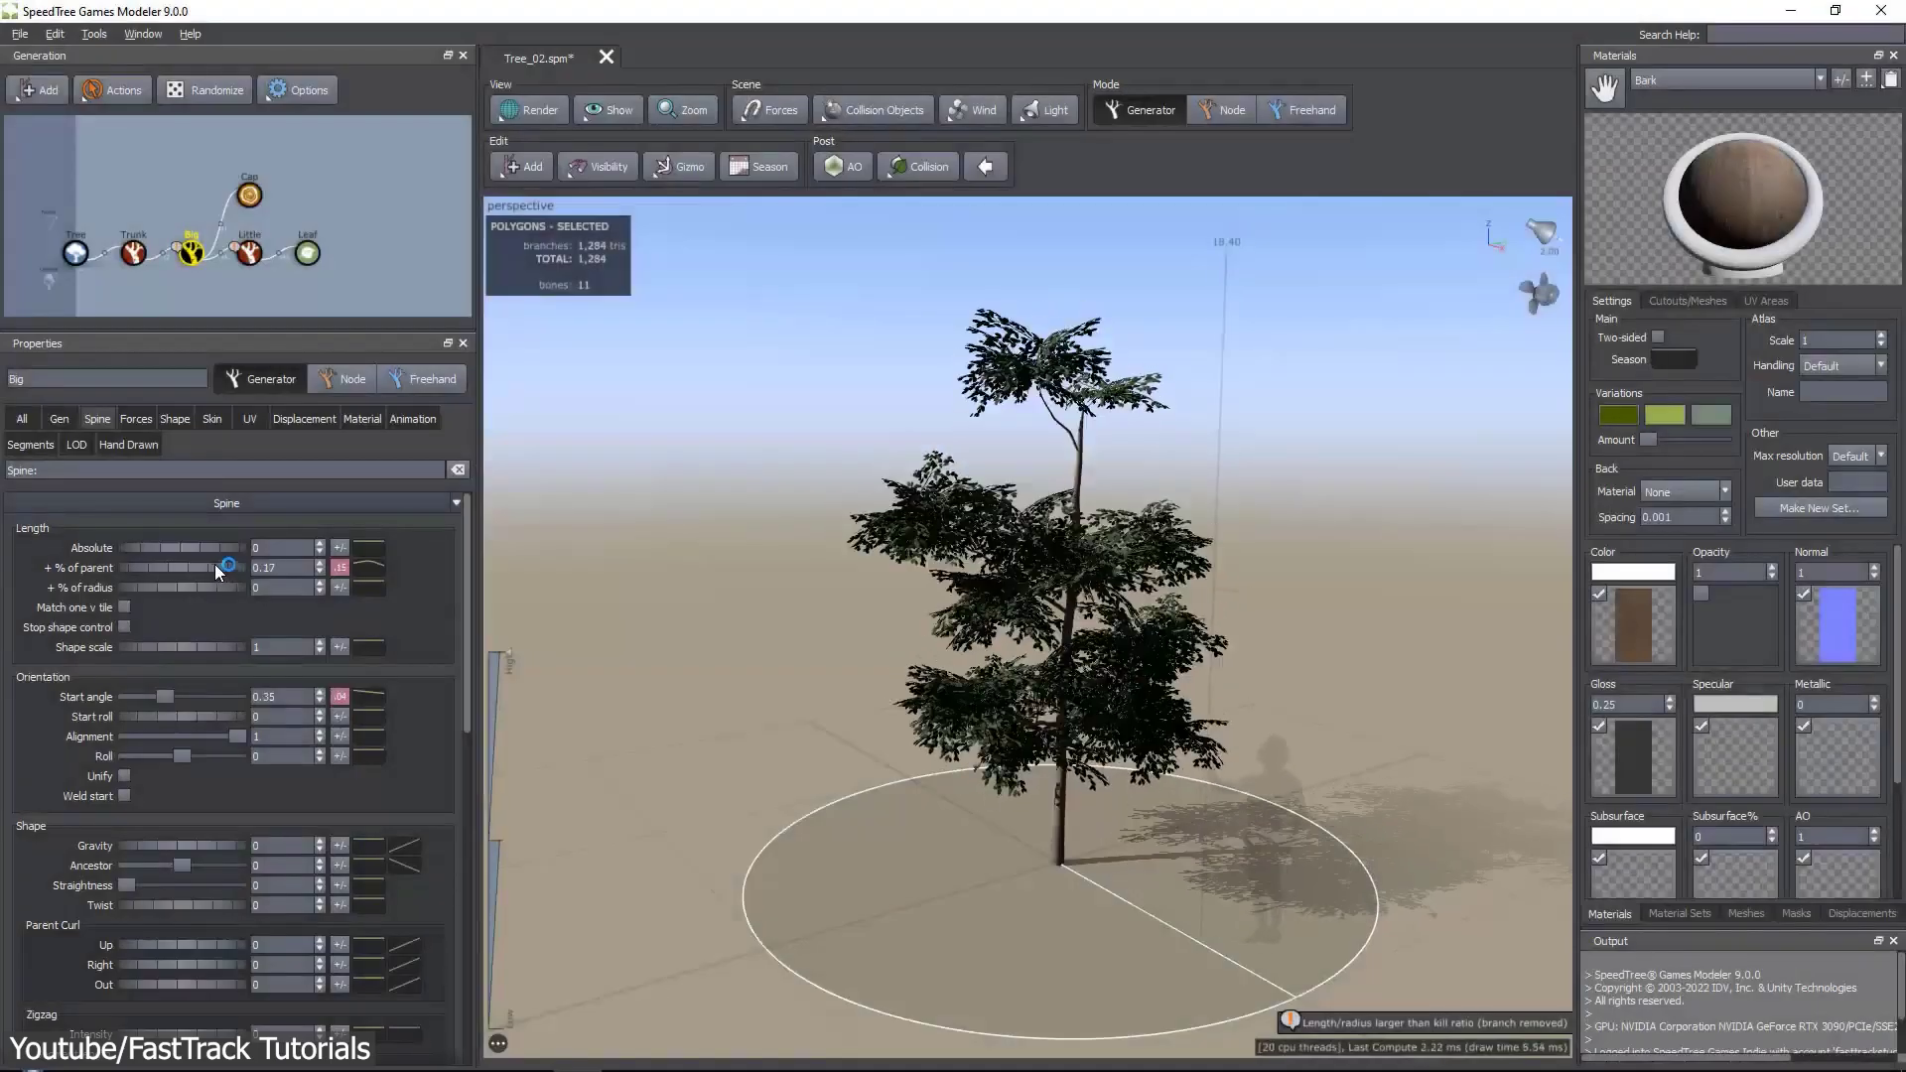
- Around the ivy model, select a single Fern_01 leaf and show its Orientation settings
{"action": "scroll", "coordinate": [982, 556], "scroll_direction": "up", "scroll_amount": 2}
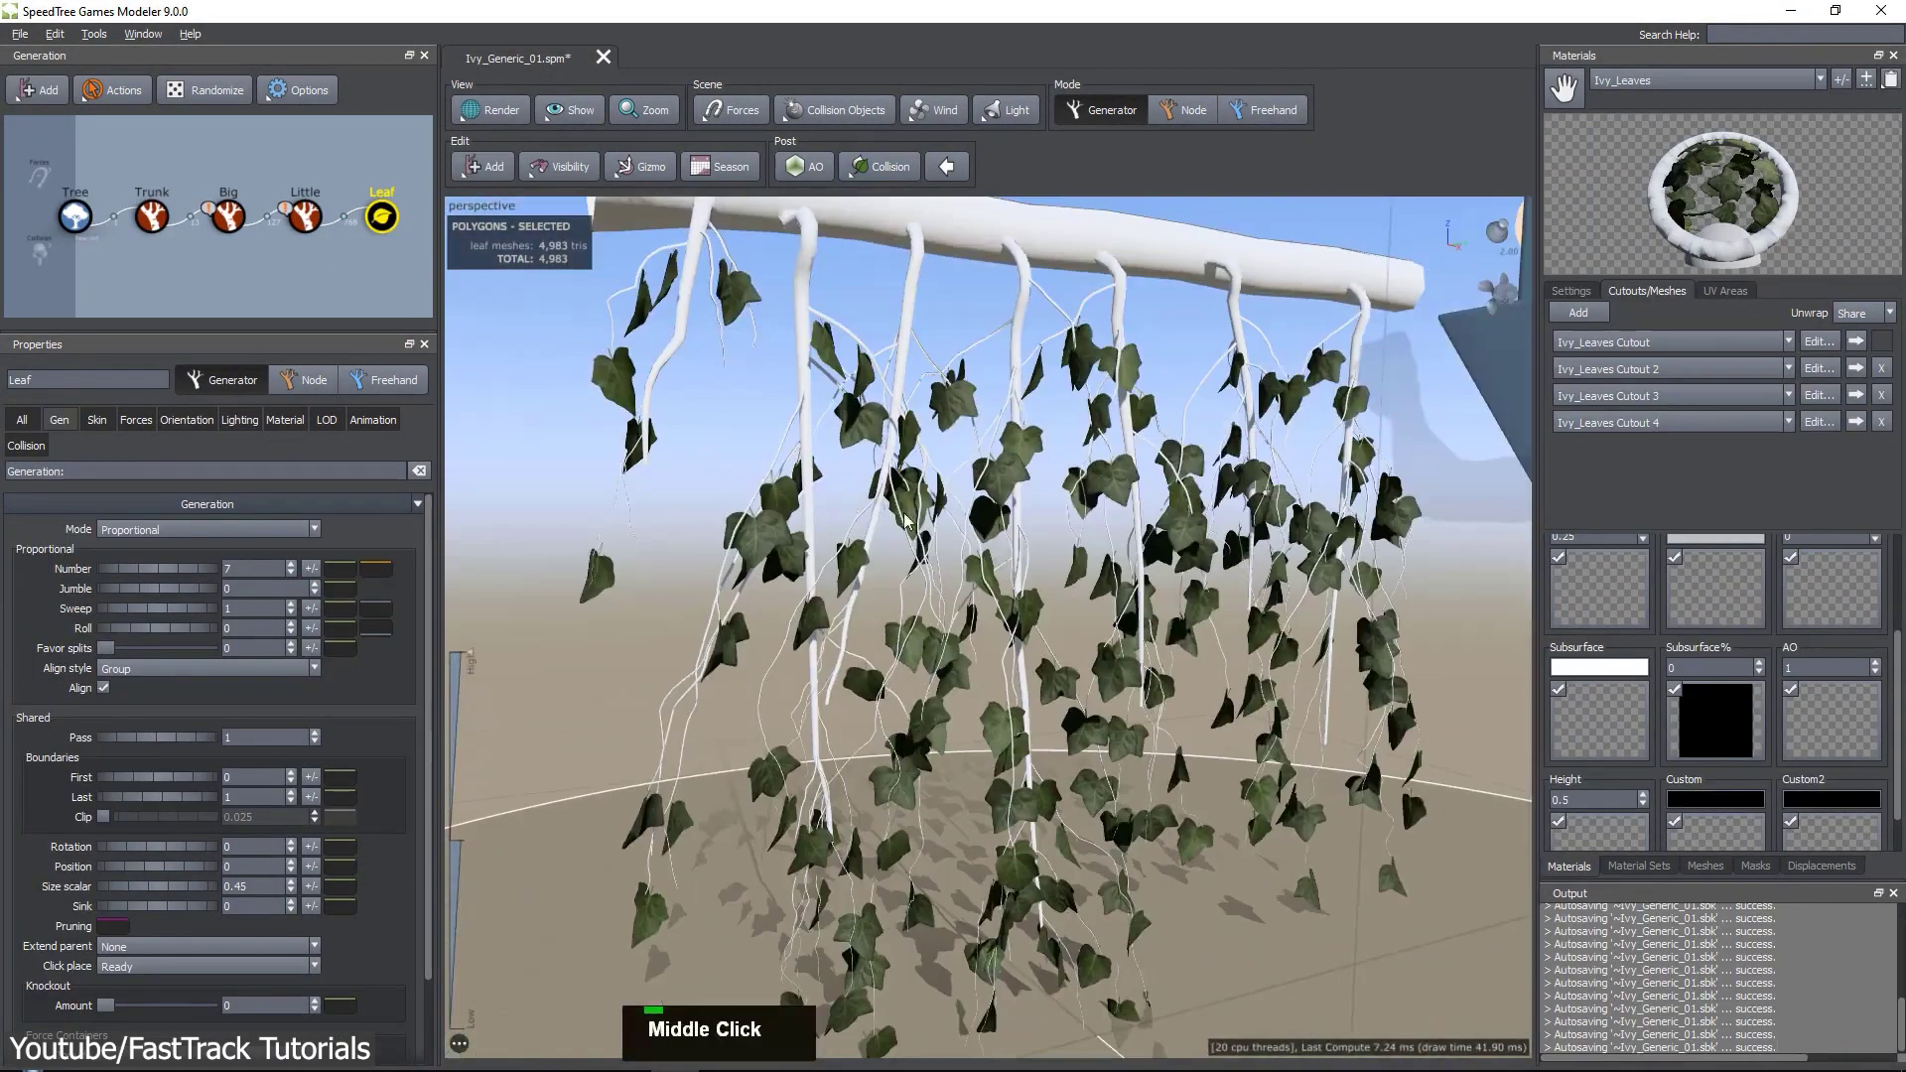
{"action": "mouse_move", "coordinate": [996, 496]}
{"action": "middle_mouse_down"}
{"action": "mouse_move", "coordinate": [996, 532]}
{"action": "mouse_move", "coordinate": [1022, 516]}
{"action": "middle_mouse_up"}
{"action": "scroll", "coordinate": [996, 531], "scroll_direction": "up", "scroll_amount": 3}
{"action": "scroll", "coordinate": [1023, 516], "scroll_direction": "down", "scroll_amount": 5}
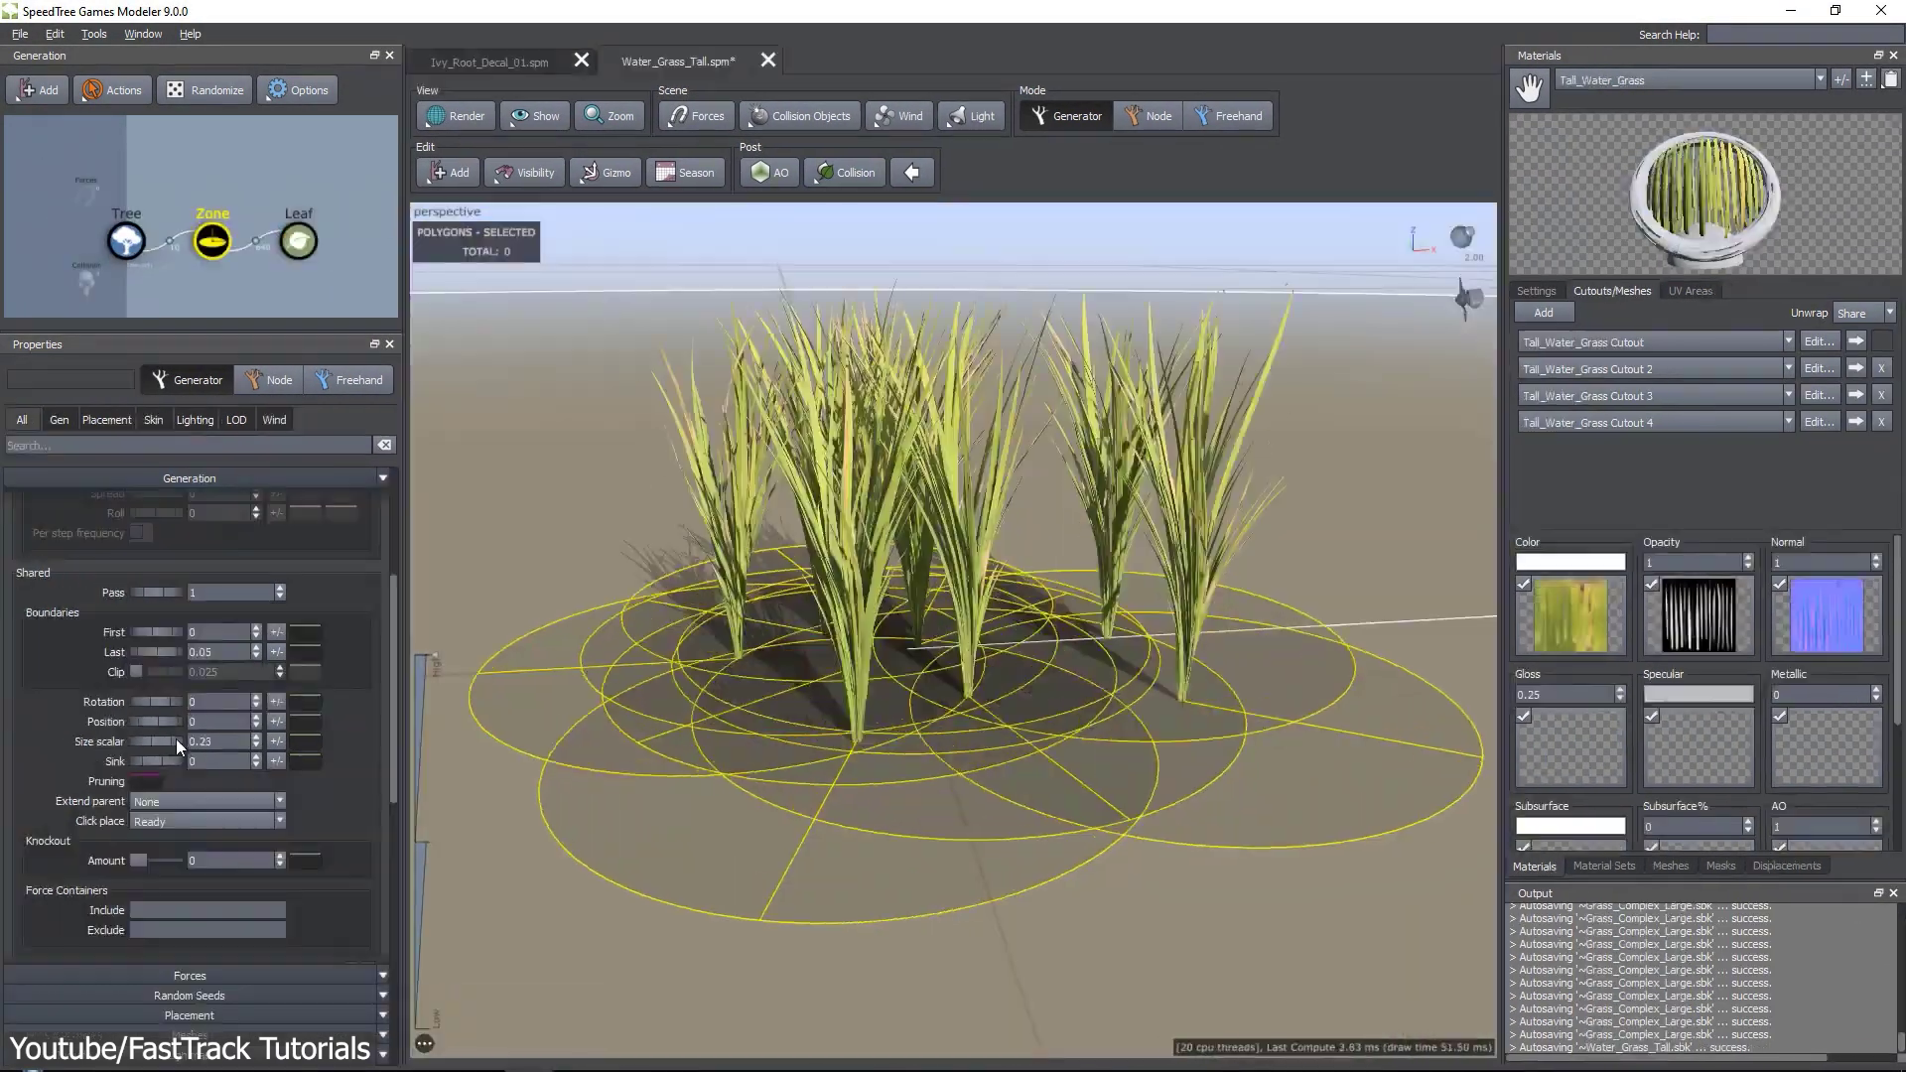
{"action": "scroll", "coordinate": [953, 635], "scroll_direction": "down", "scroll_amount": 2}
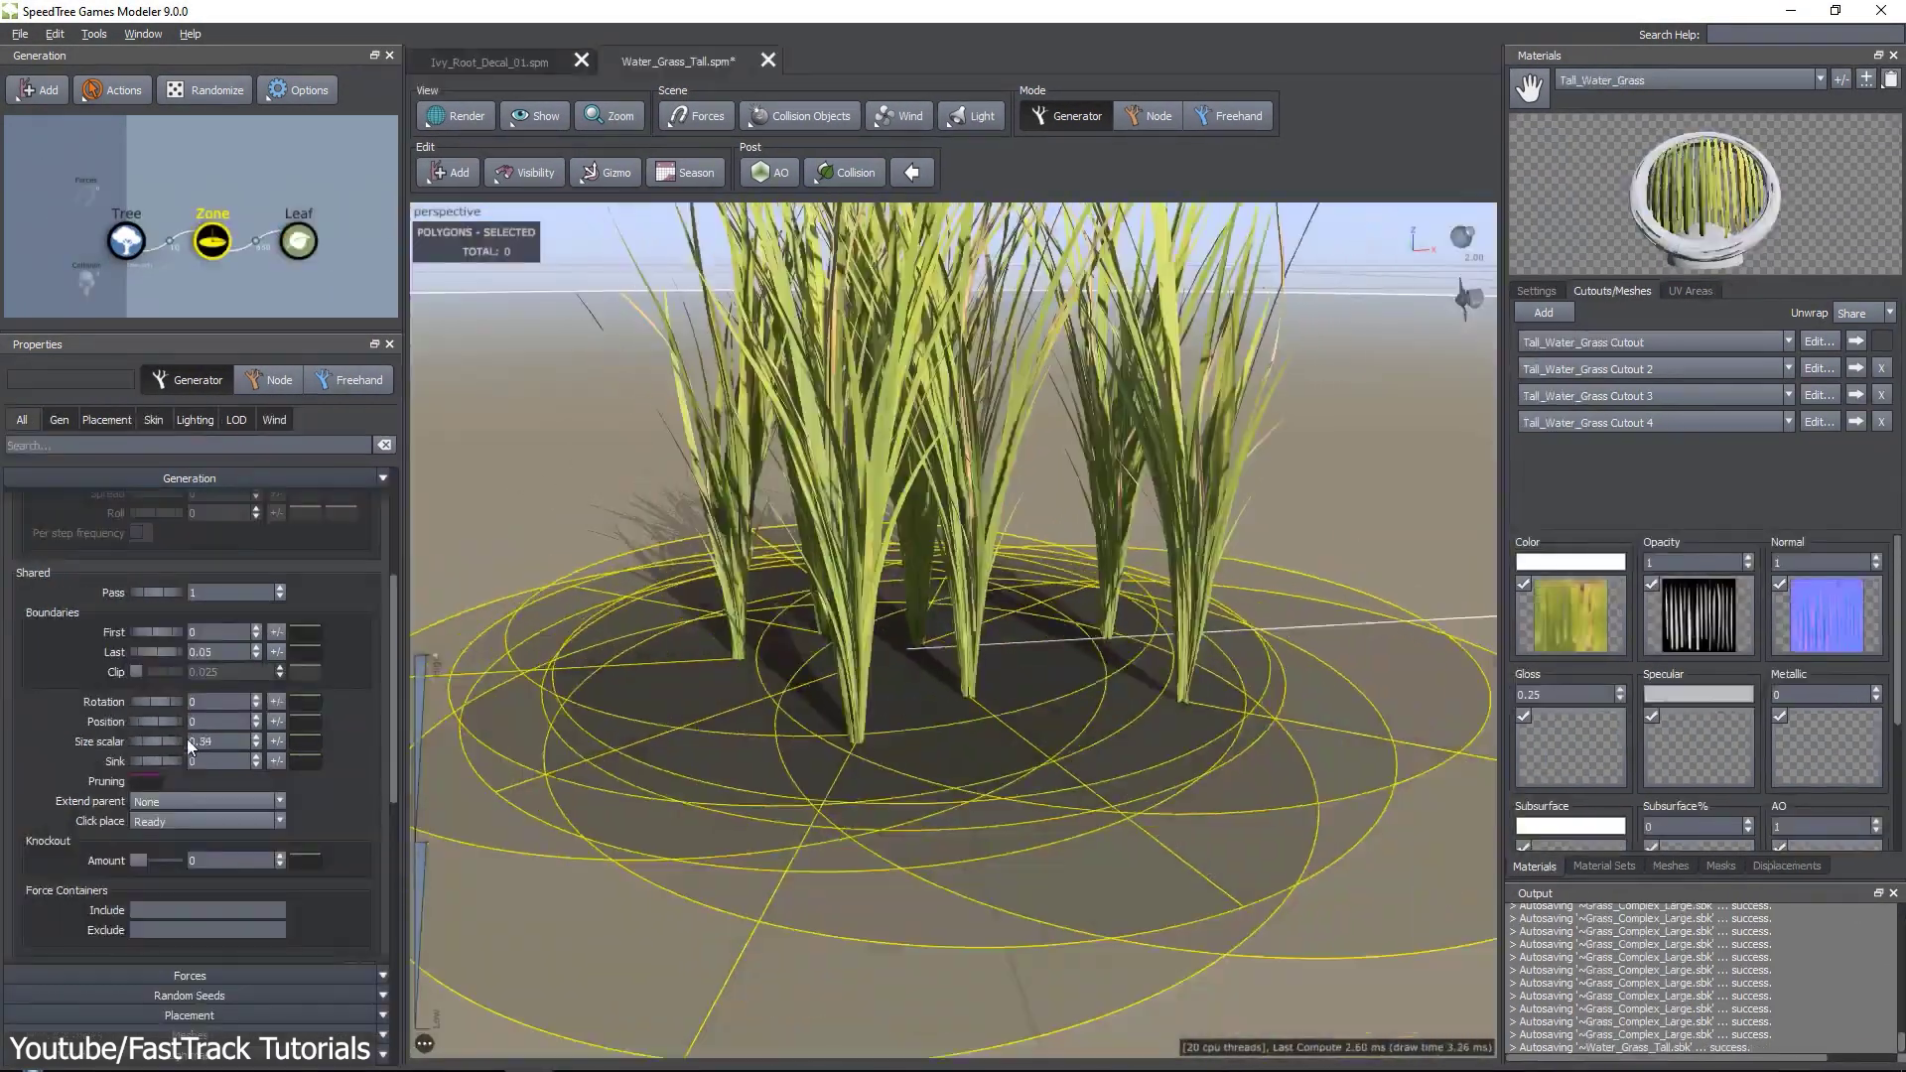
{"action": "scroll", "coordinate": [953, 635], "scroll_direction": "up", "scroll_amount": 5}
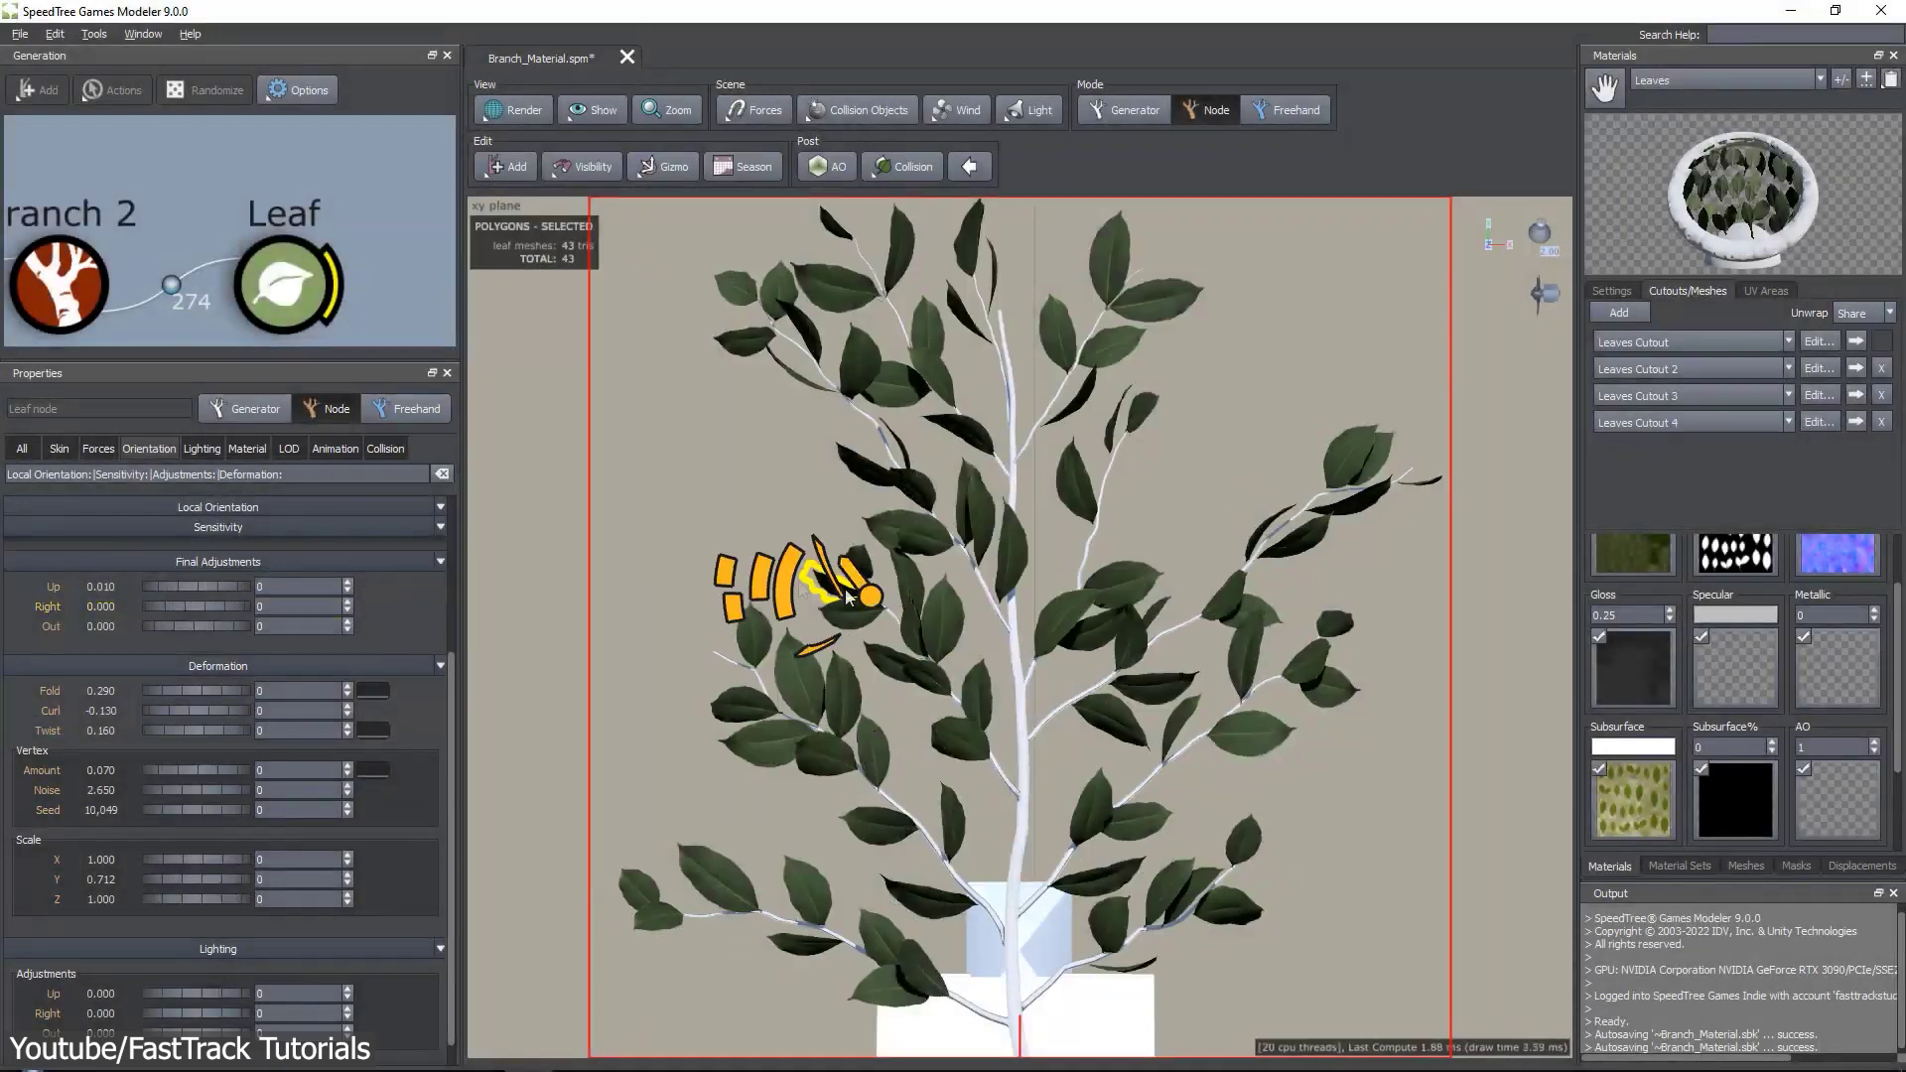
{"action": "key", "text": "Escape"}
{"action": "left_click", "coordinate": [922, 544]}
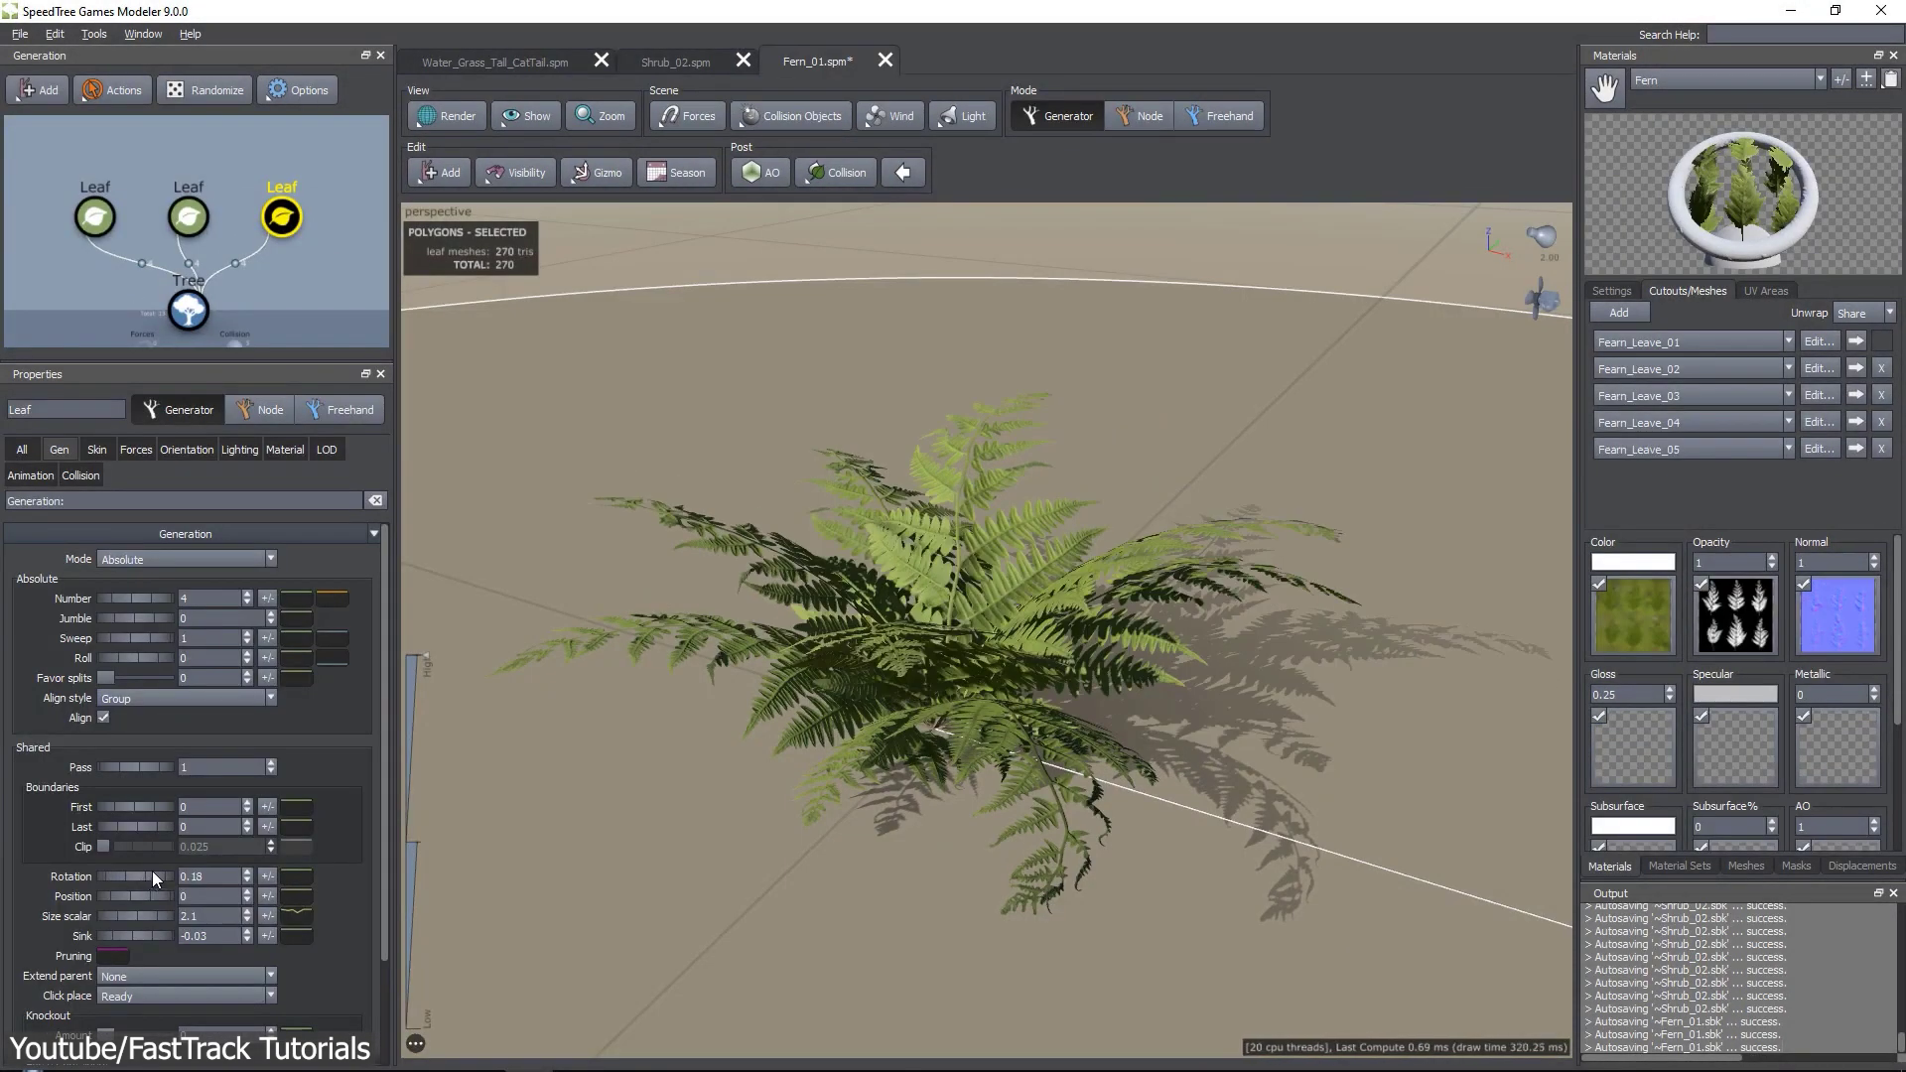
{"action": "left_click", "coordinate": [187, 450]}
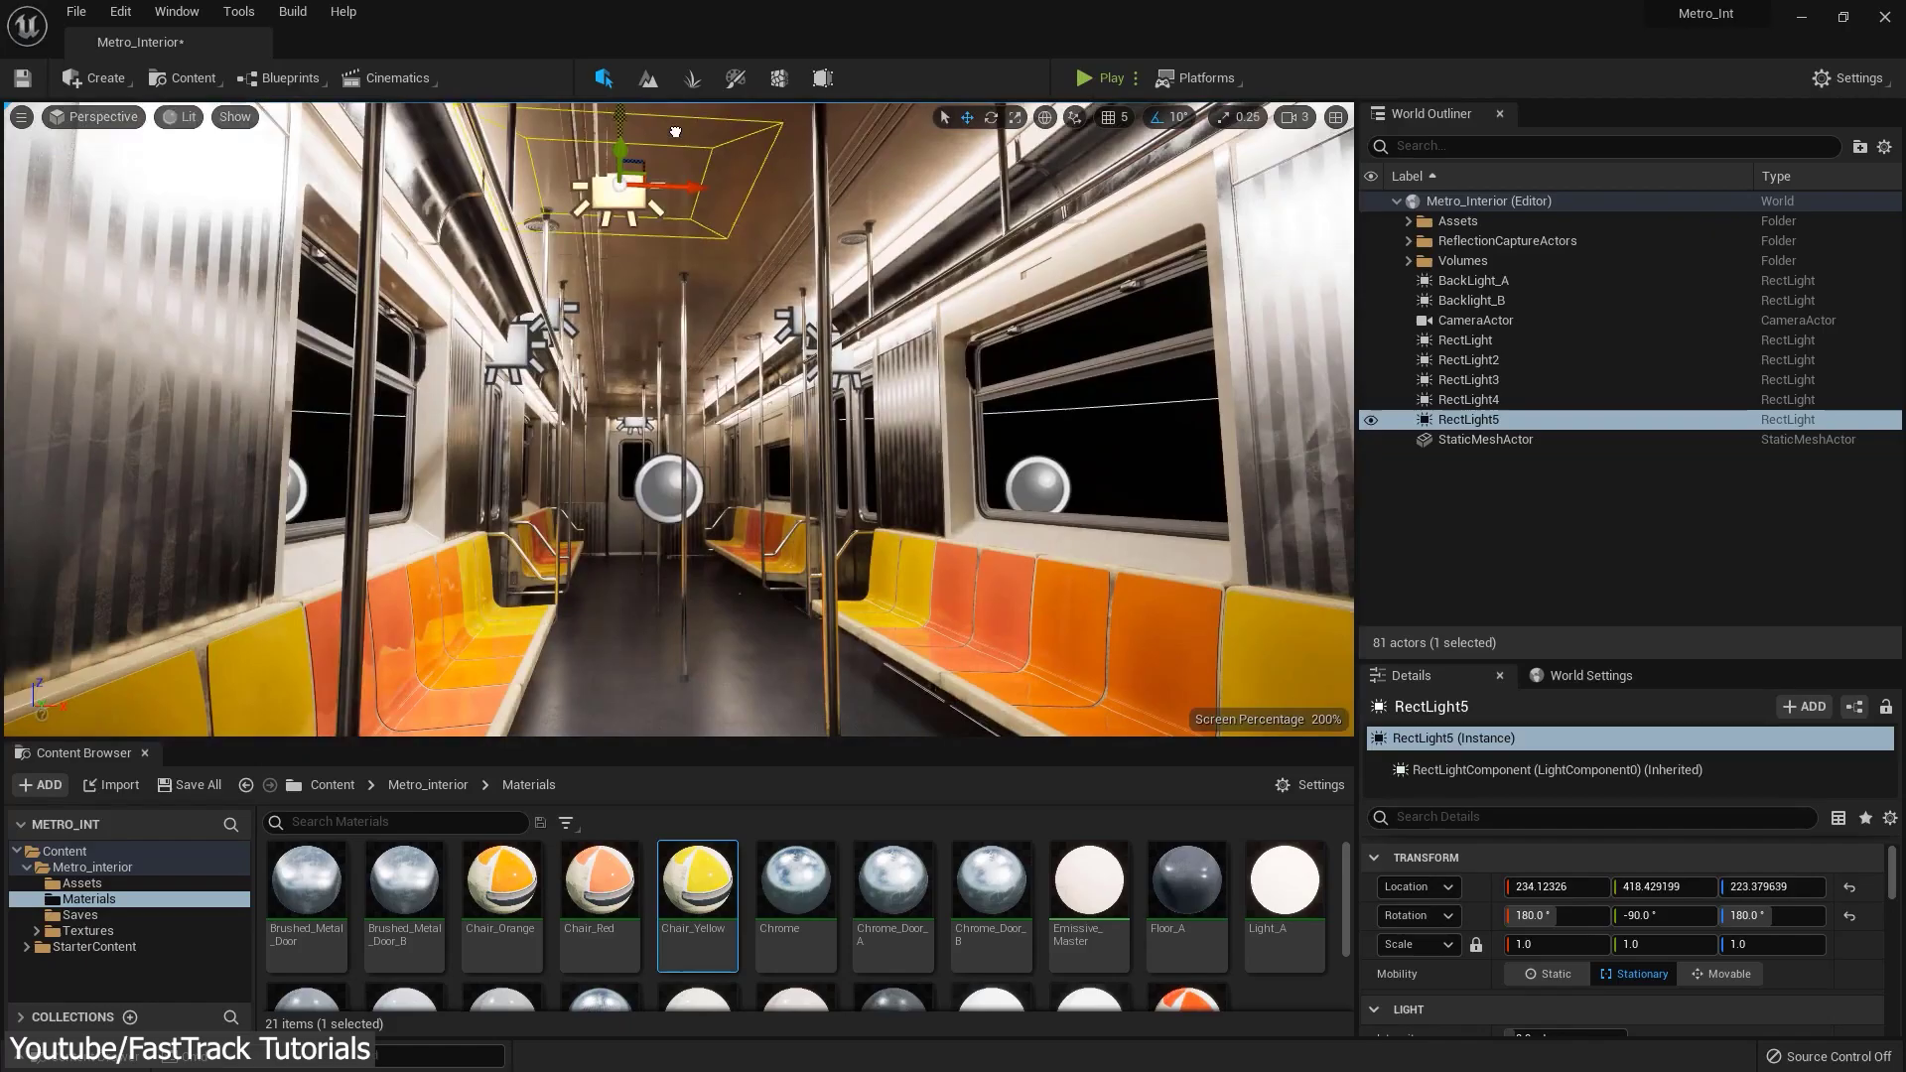
- Tilt the view toward the ceiling and lift RectLight5 from the floor to the ceiling
{"action": "mouse_move", "coordinate": [675, 132]}
{"action": "right_mouse_down"}
{"action": "mouse_move", "coordinate": [704, 318]}
{"action": "mouse_move", "coordinate": [816, 335]}
{"action": "mouse_move", "coordinate": [824, 357]}
{"action": "right_mouse_up"}
{"action": "scroll", "coordinate": [1465, 665], "scroll_direction": "down", "scroll_amount": 2}
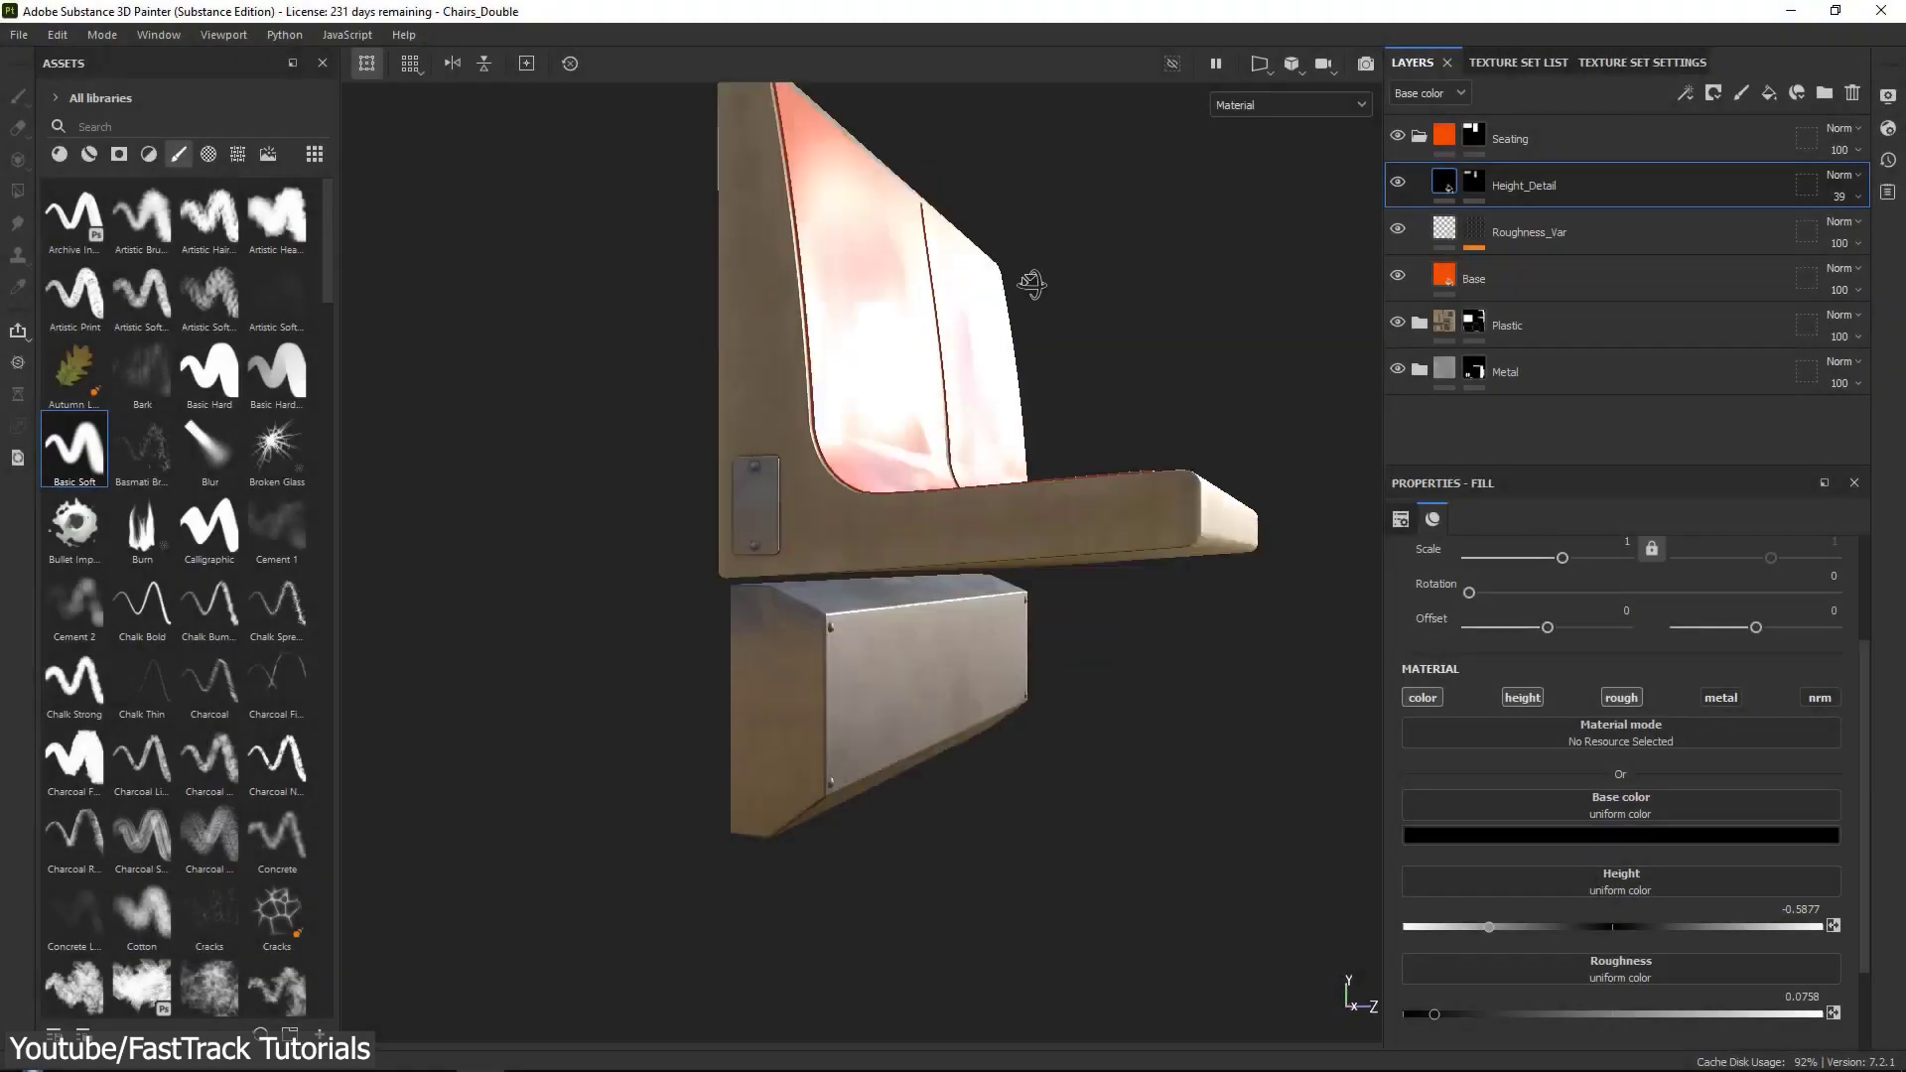
{"action": "left_click_drag", "start_coordinate": [1031, 284], "coordinate": [924, 415], "text": "alt"}
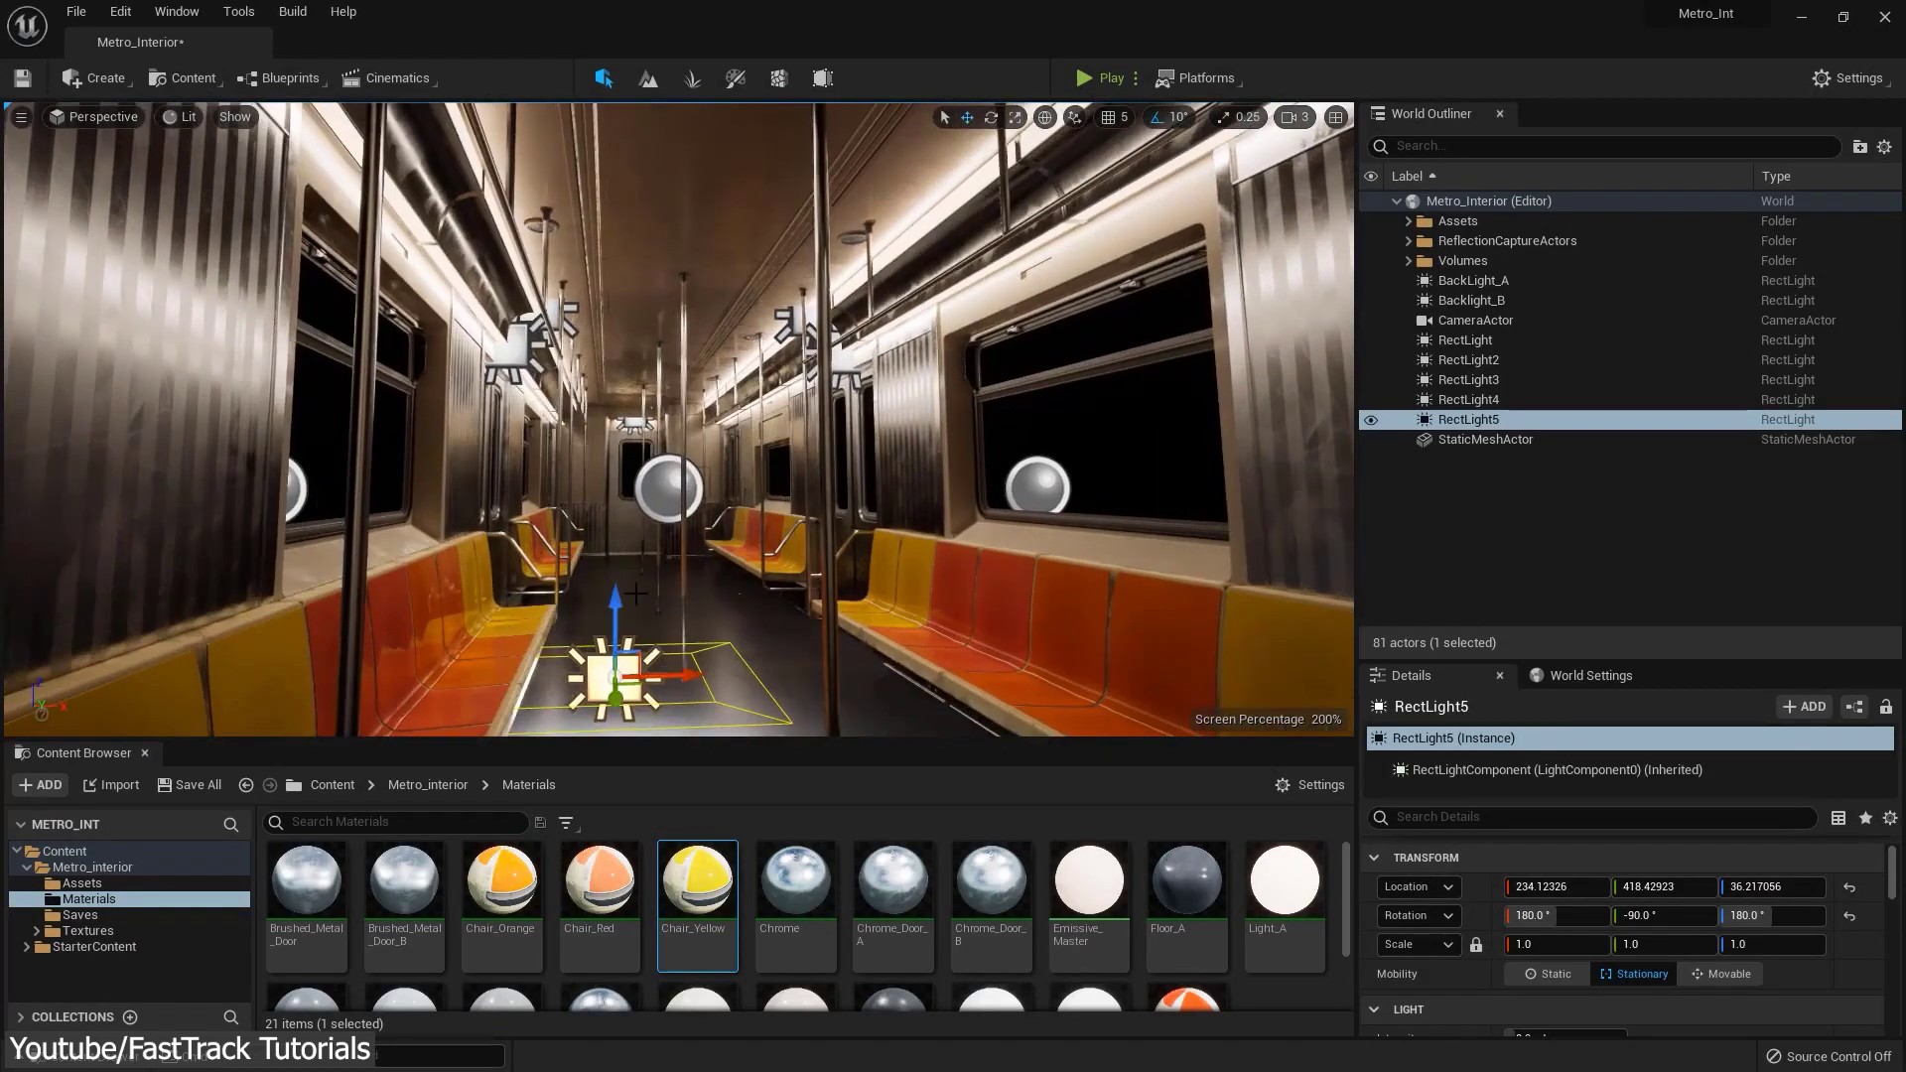
{"action": "left_click_drag", "start_coordinate": [617, 595], "coordinate": [703, 288], "text": "shift"}
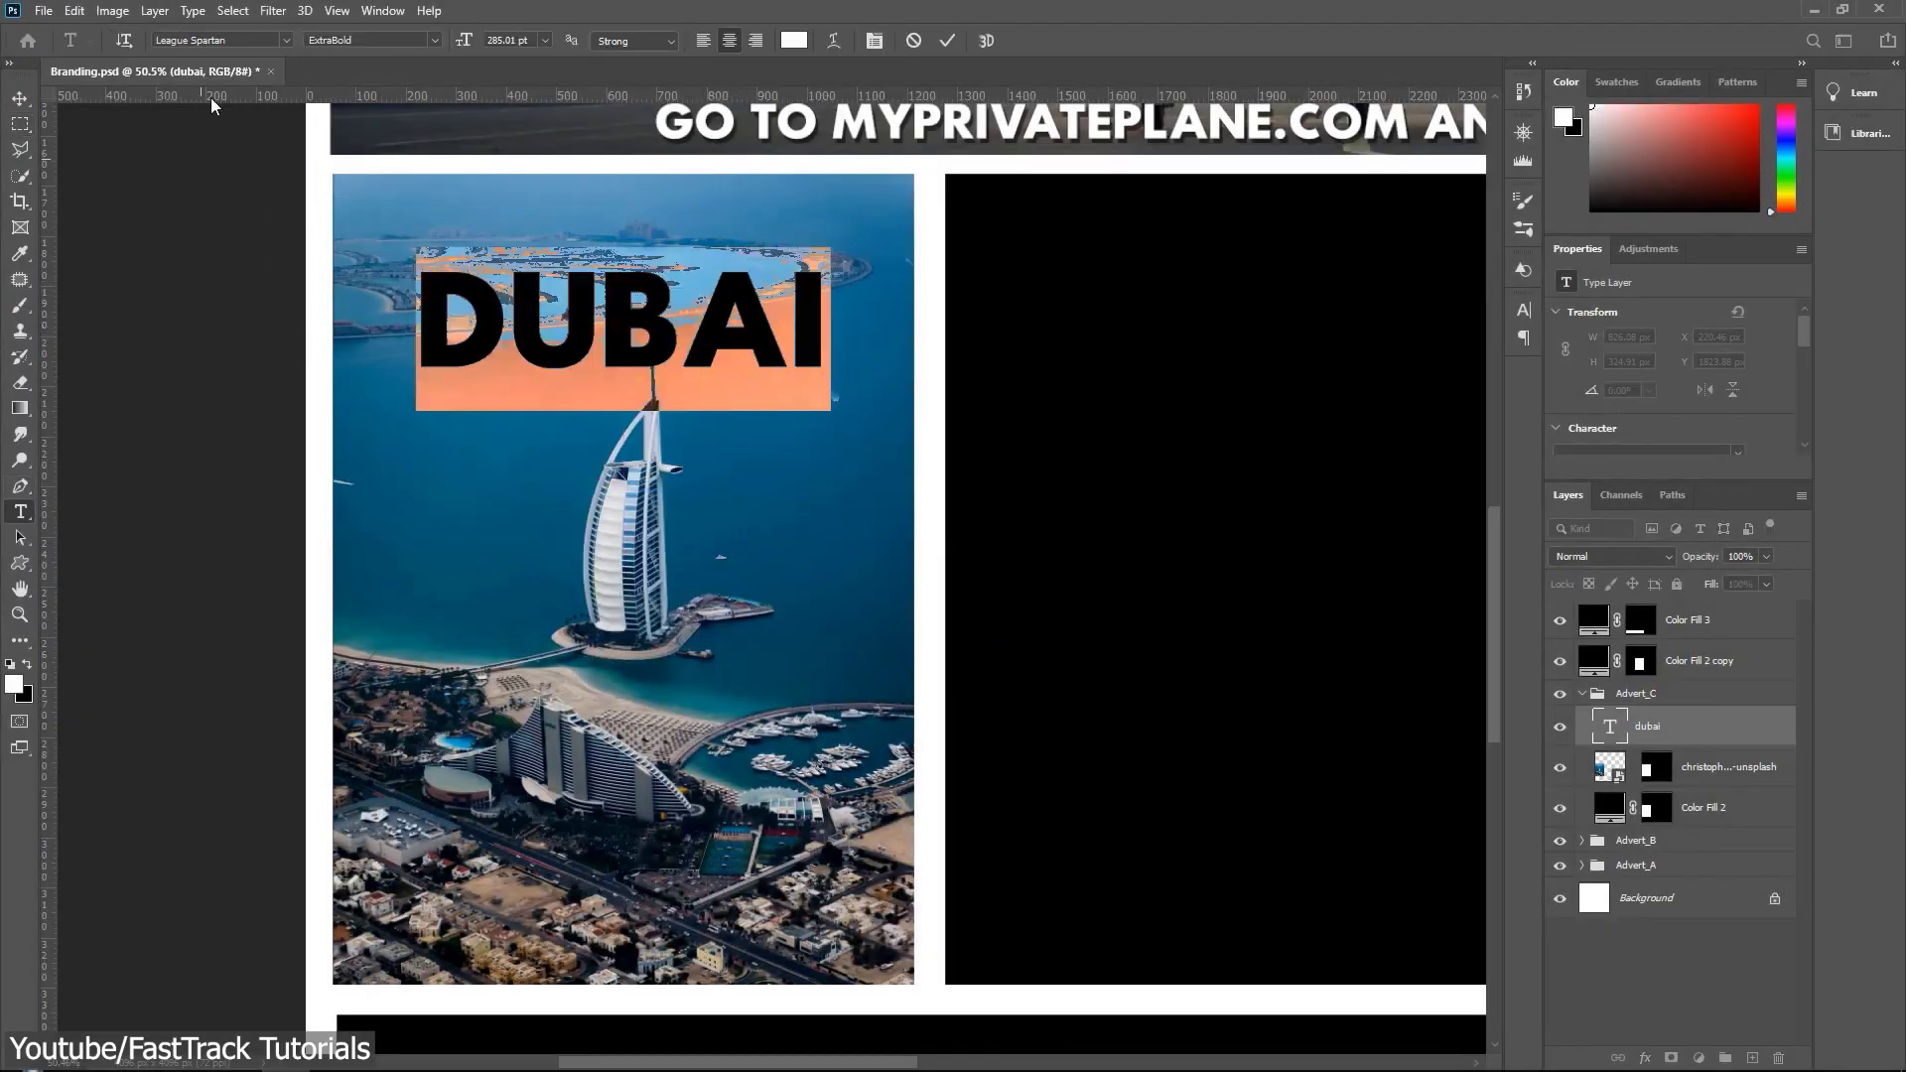
- Select the DUBAI layer's font family field in the options bar
{"action": "left_click", "coordinate": [261, 37]}
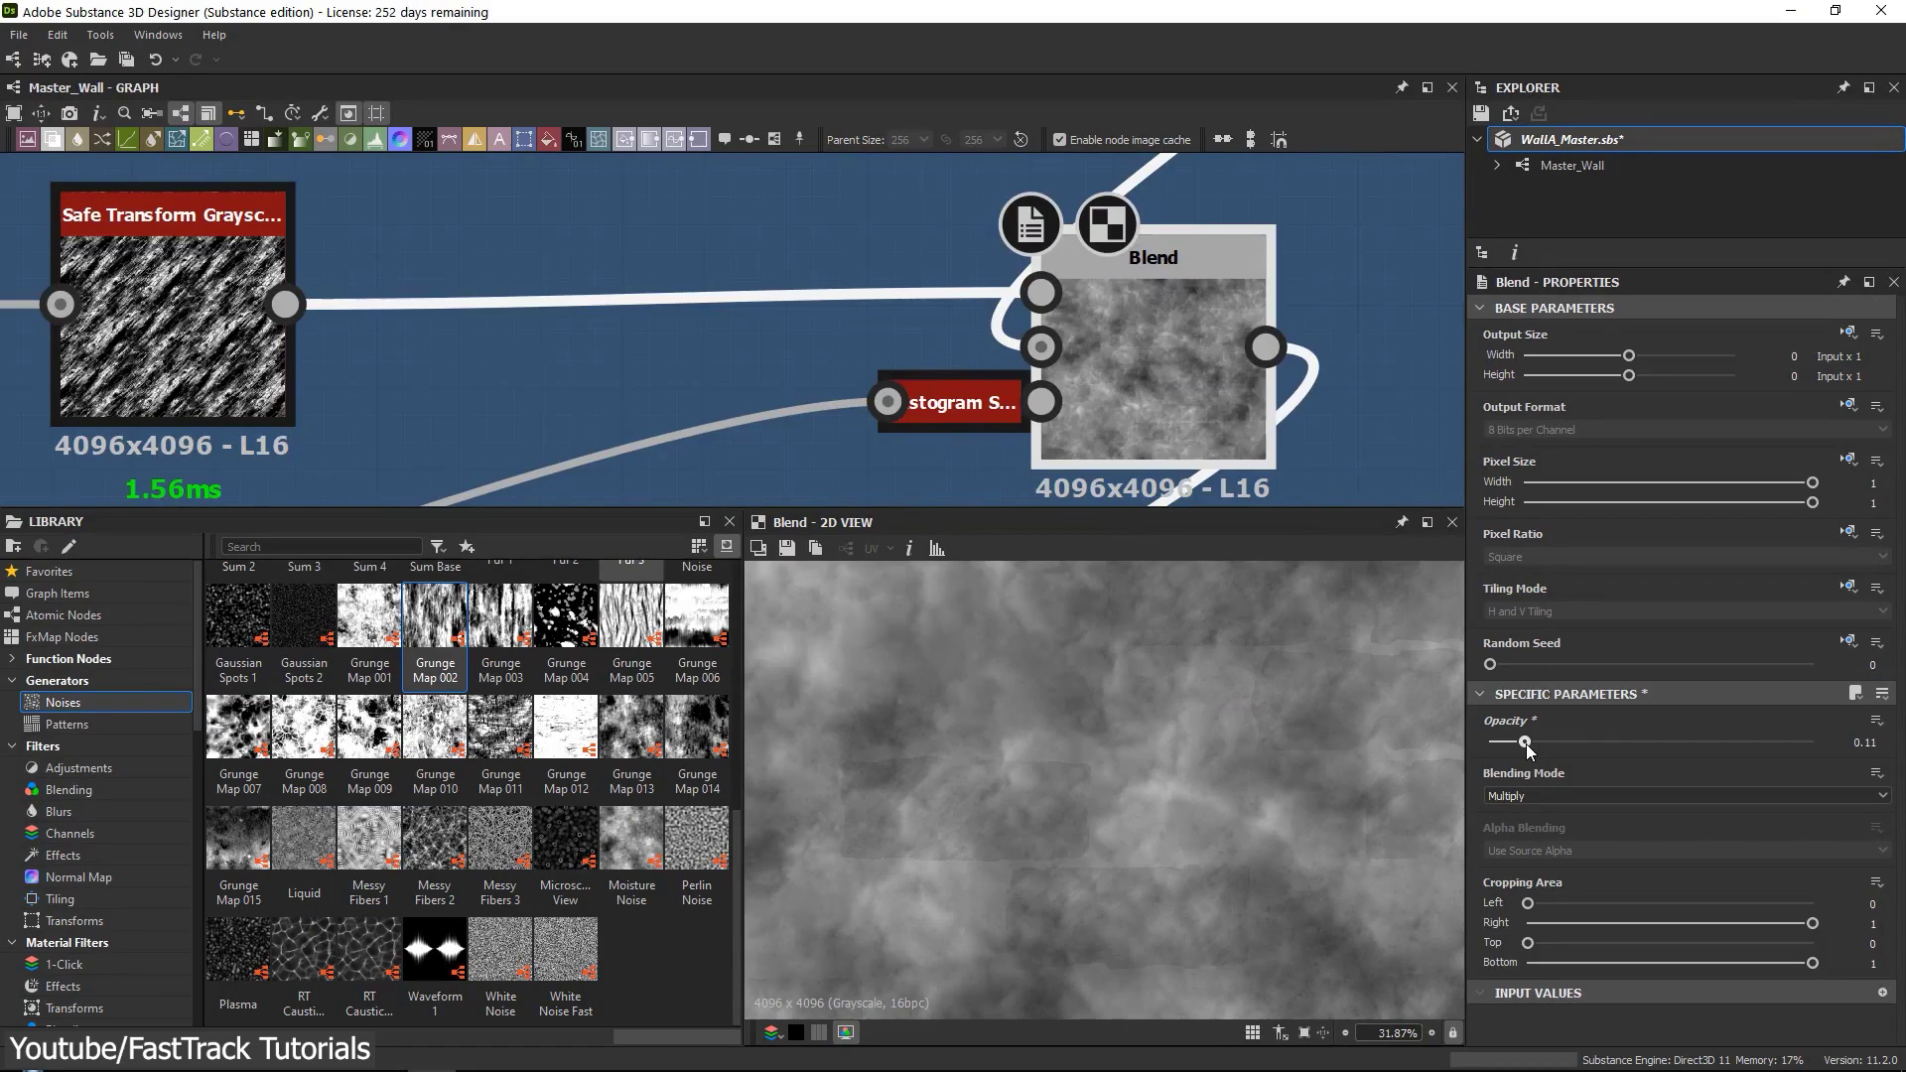
- Scroll the Grand_Roman_Env viewport to frame Pillar_A33
{"action": "scroll", "coordinate": [658, 389], "scroll_direction": "down", "scroll_amount": 3}
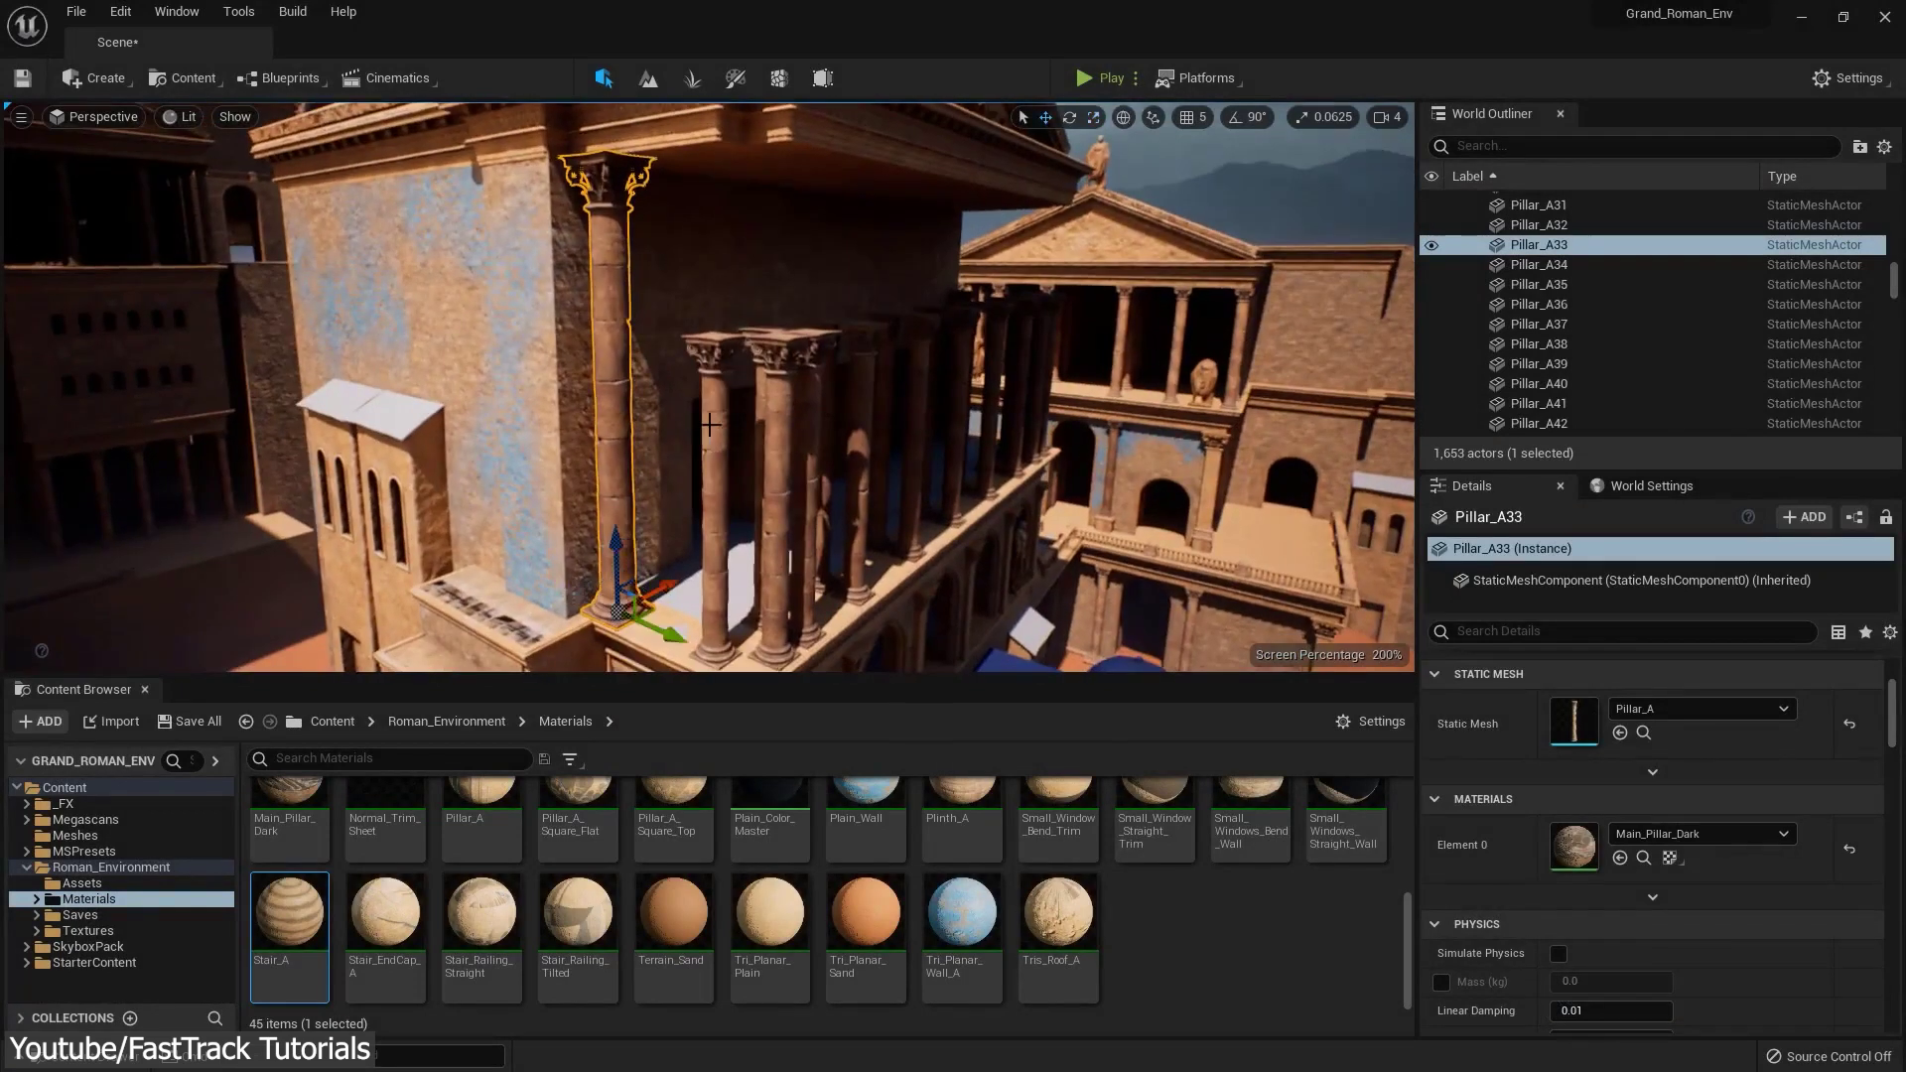
- Delete Pillar_A31 and Pillar_A52, then fly the camera through the arcade toward the decal wall
{"action": "left_click", "coordinate": [752, 362]}
{"action": "key", "text": "Delete"}
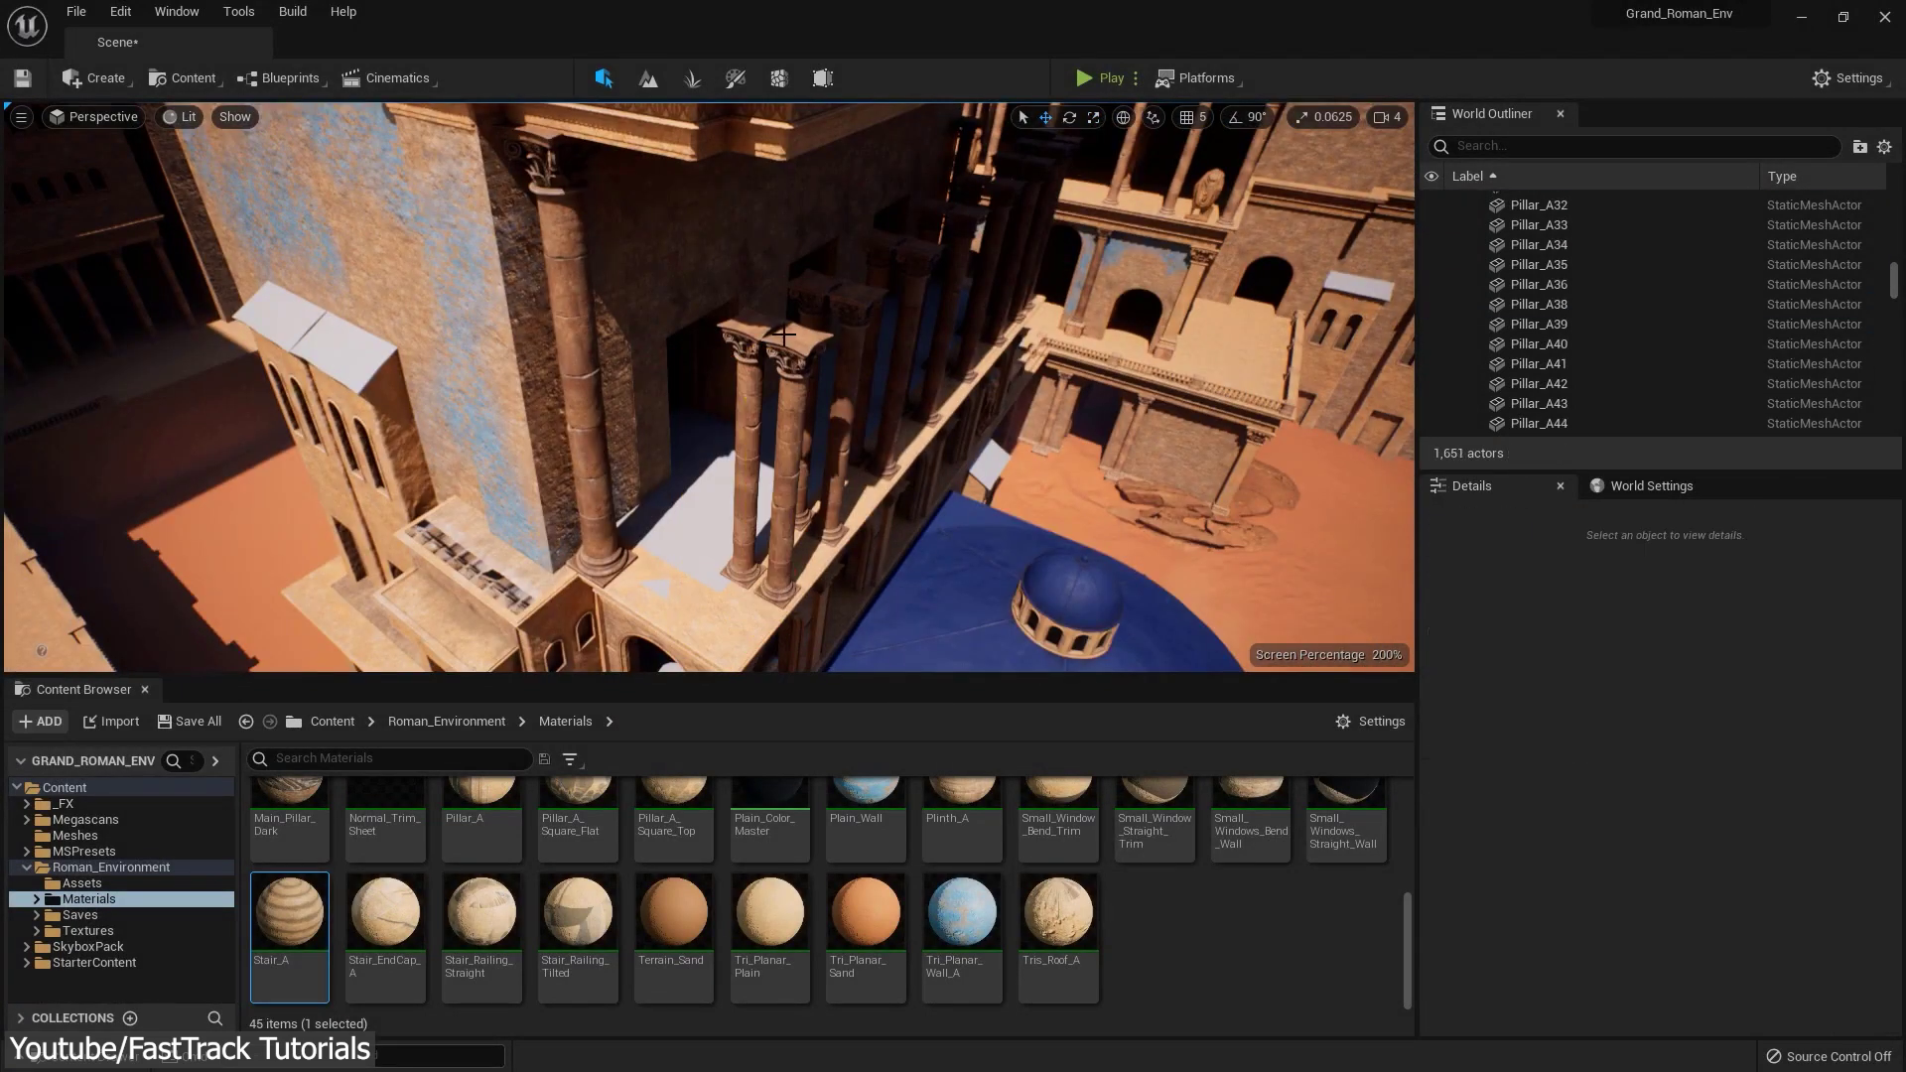
{"action": "key", "text": "Delete"}
{"action": "left_click", "coordinate": [595, 477]}
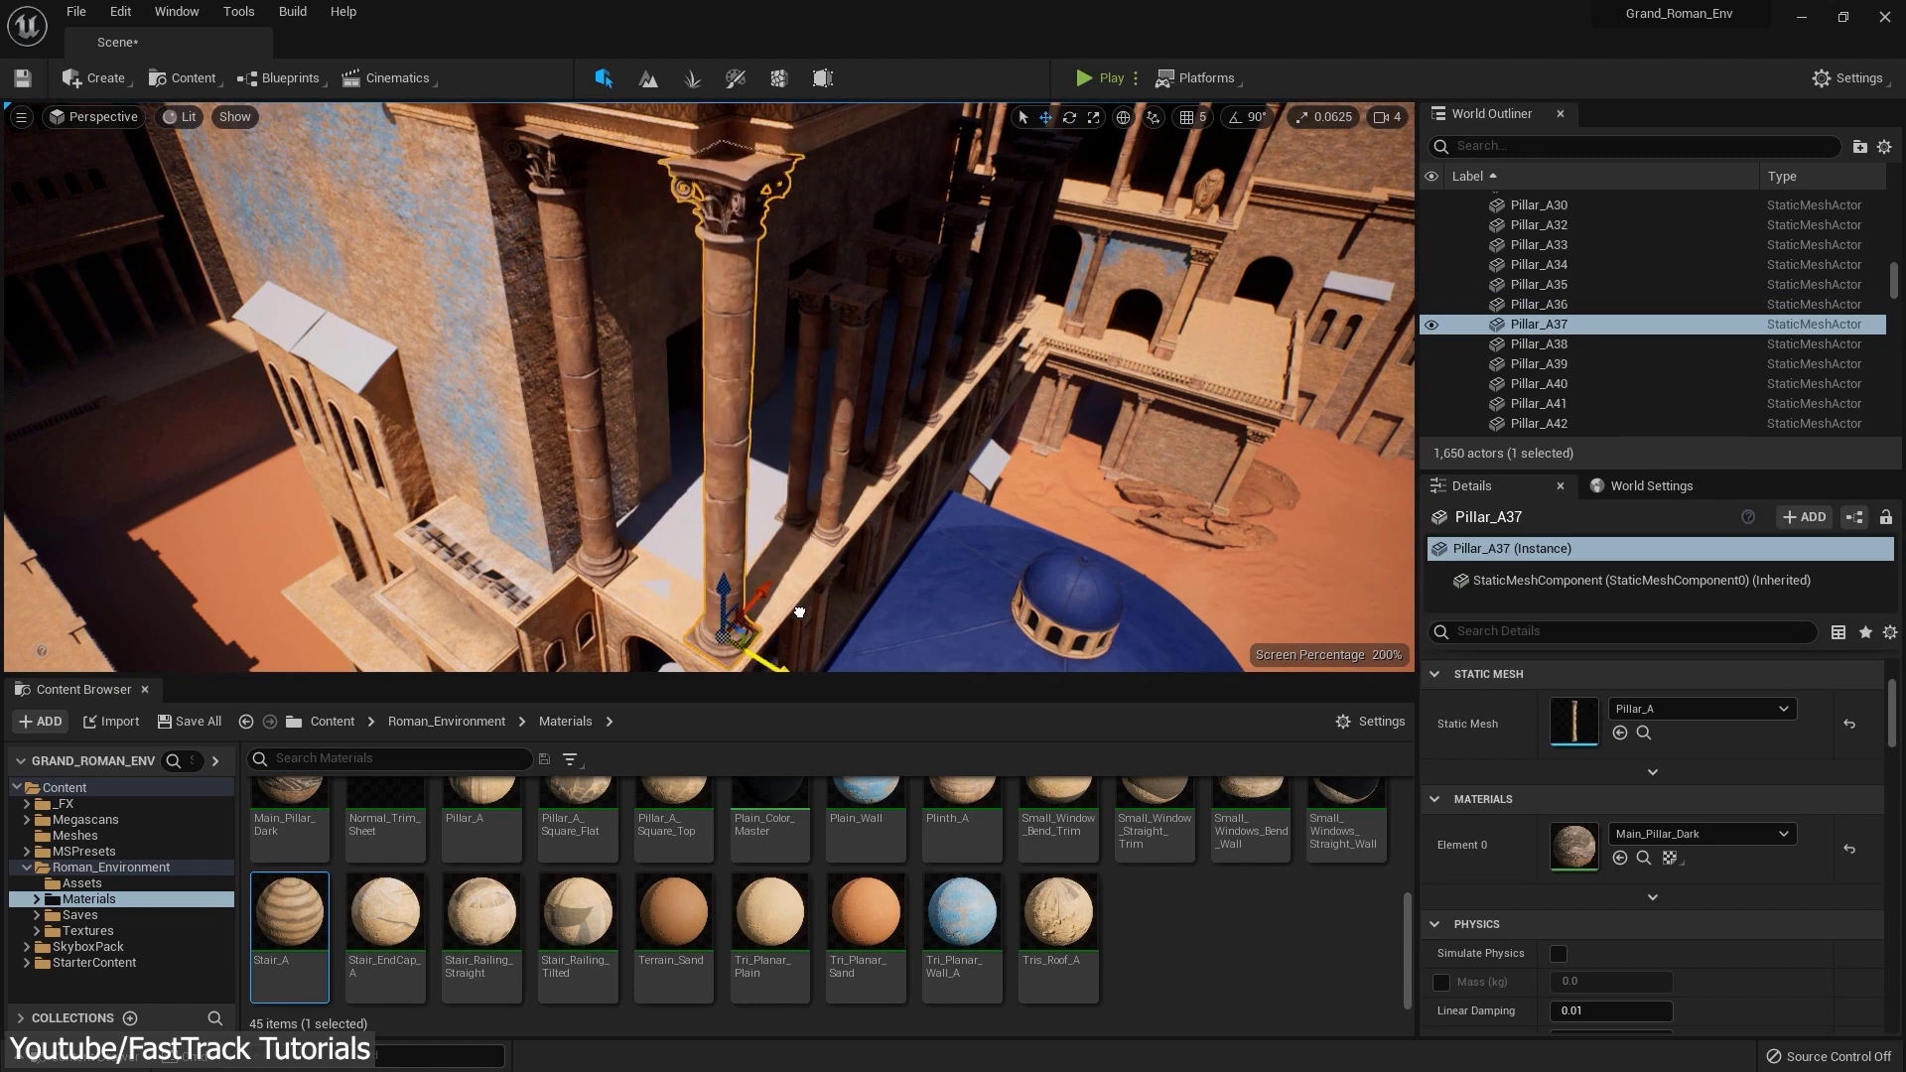
{"action": "left_click_drag", "start_coordinate": [752, 593], "coordinate": [662, 573]}
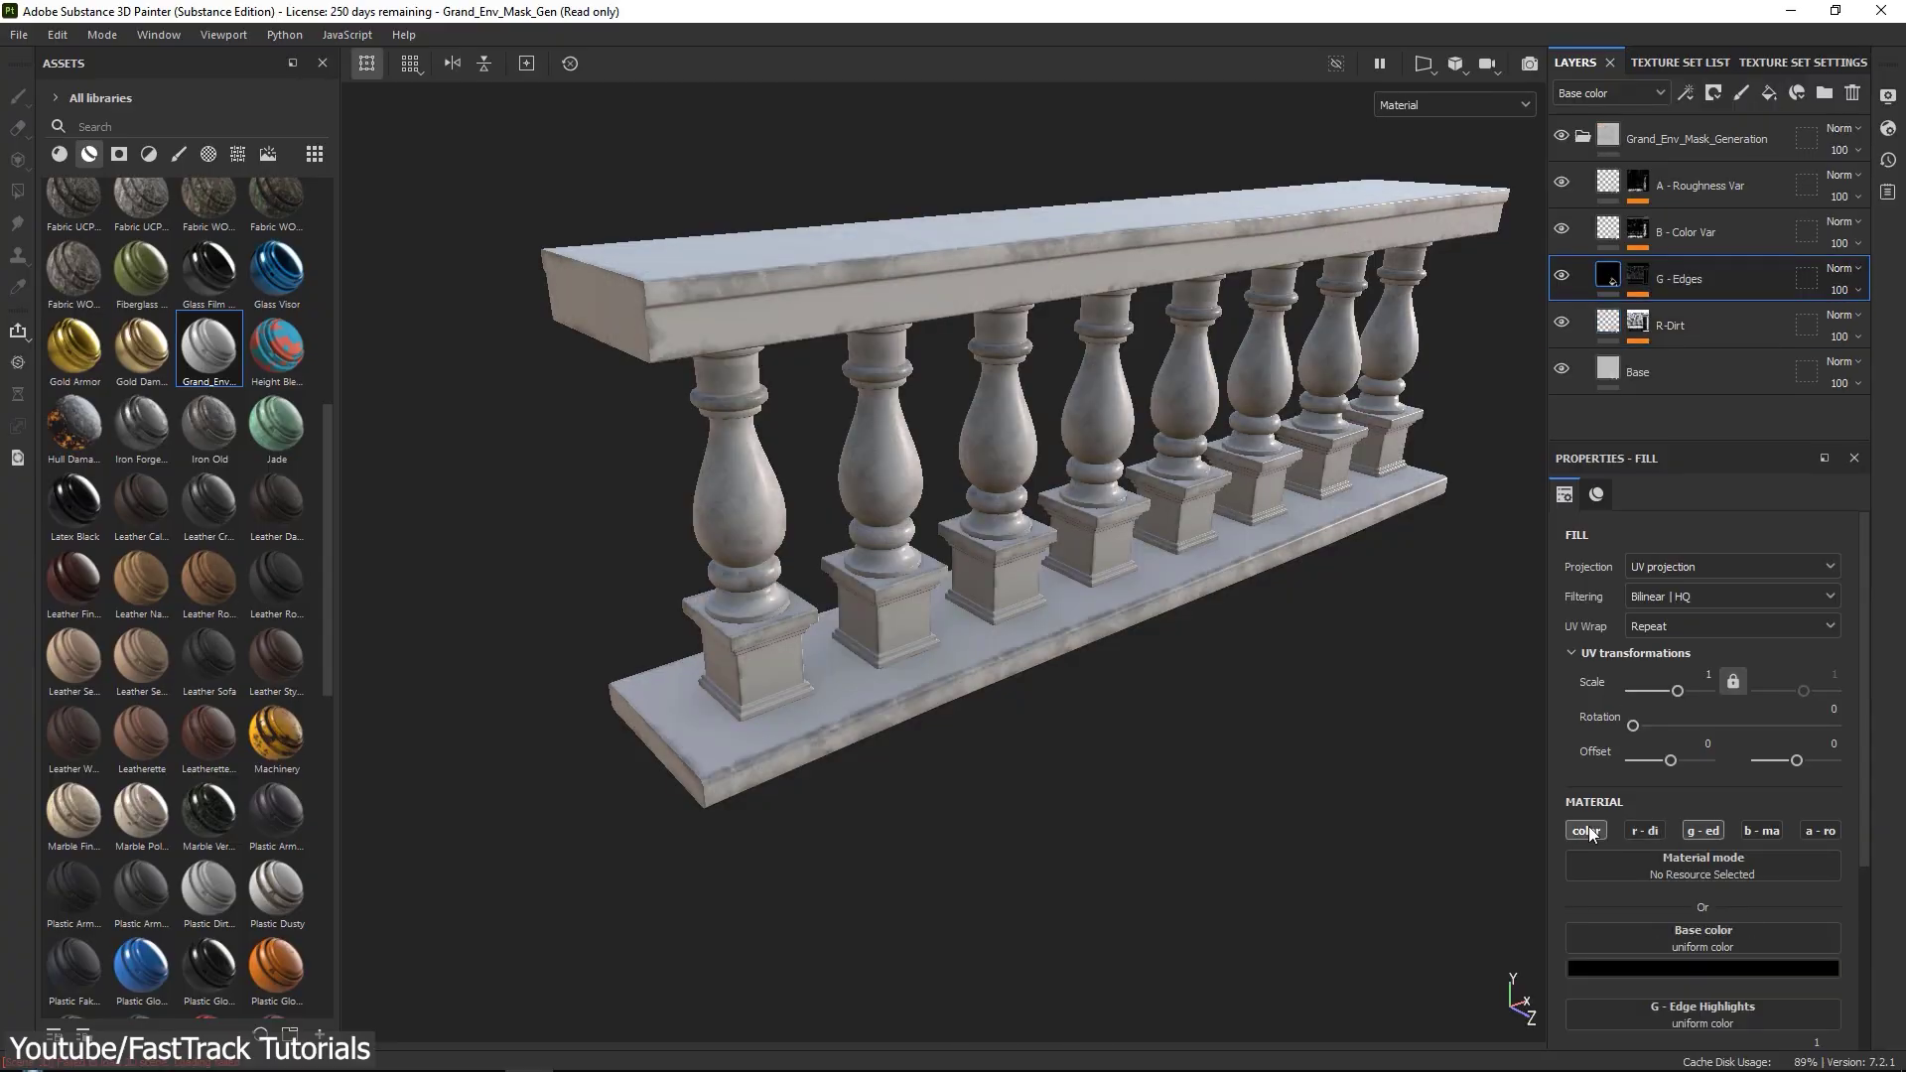
{"action": "mouse_move", "coordinate": [1128, 646]}
{"action": "left_mouse_down", "text": "alt"}
{"action": "mouse_move", "coordinate": [1092, 655]}
{"action": "mouse_move", "coordinate": [1128, 646]}
{"action": "left_mouse_up", "text": "alt"}
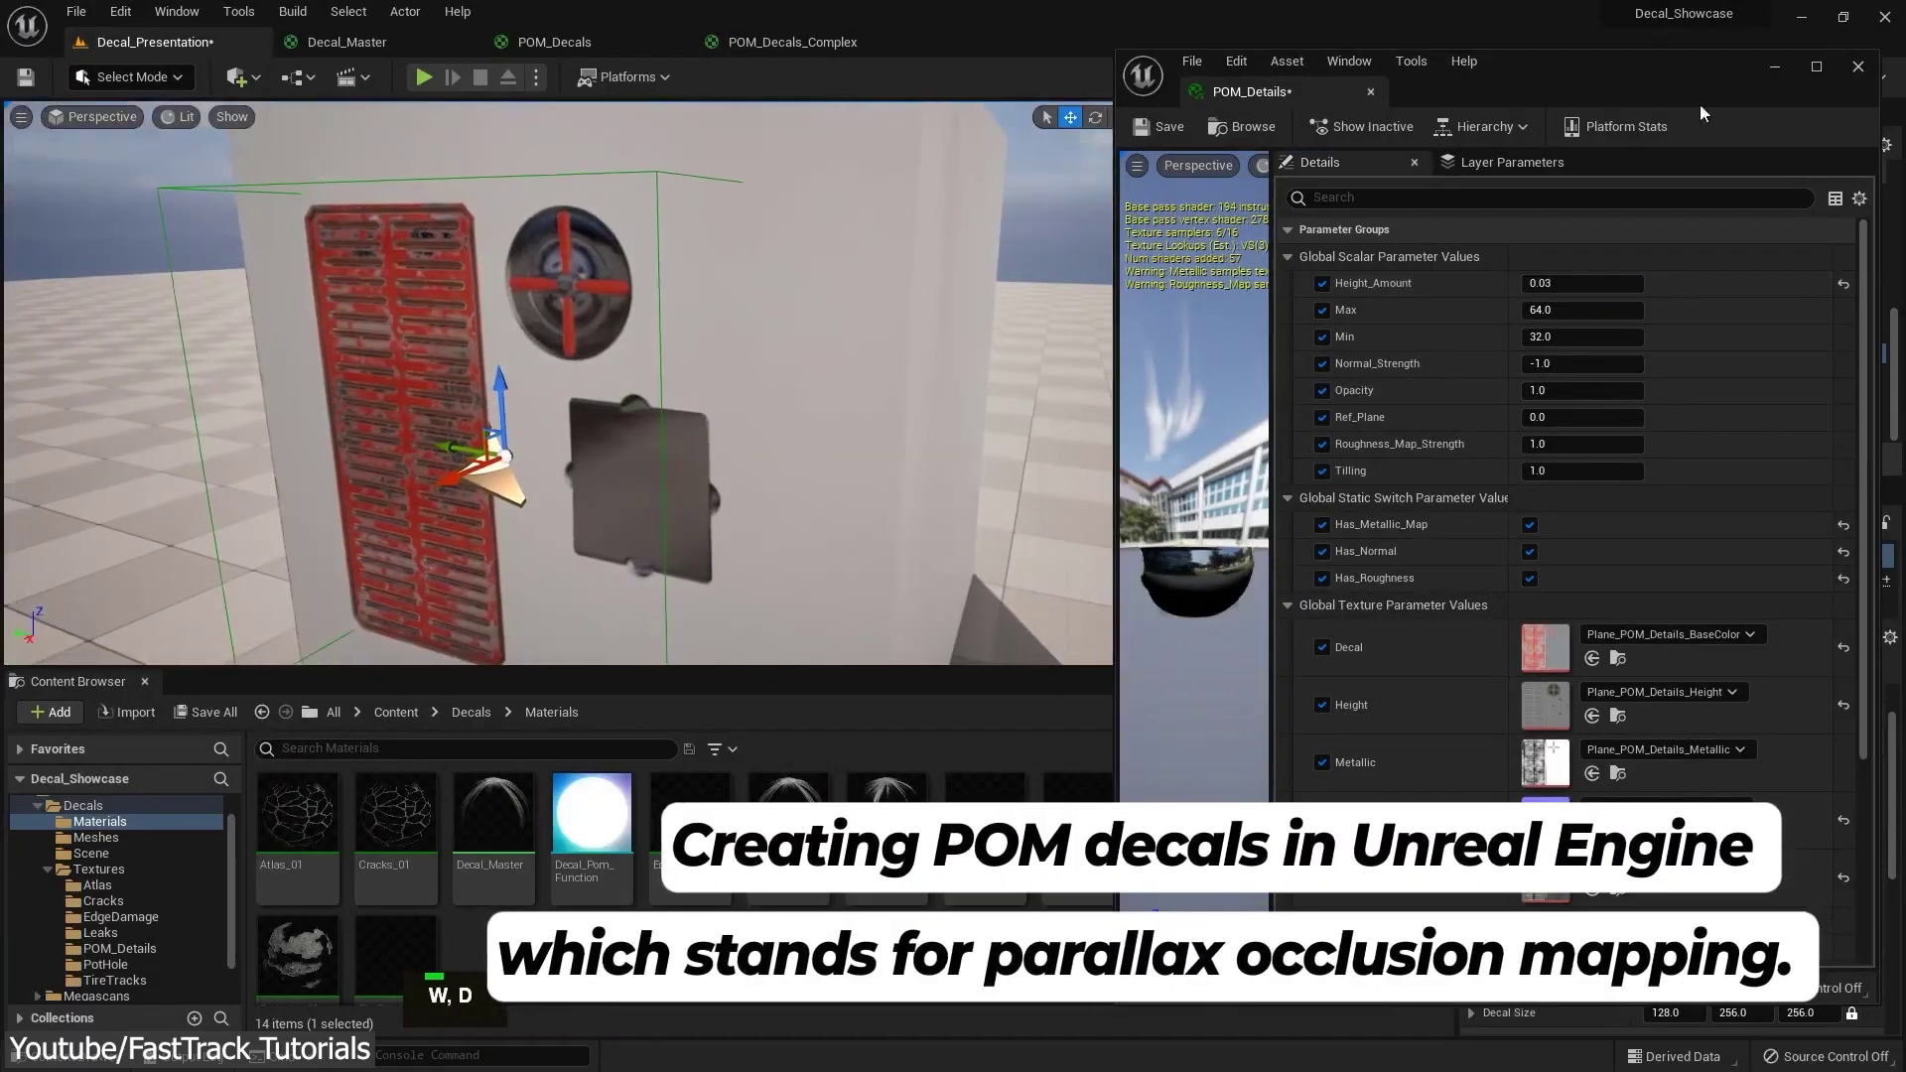
{"action": "right_click_drag", "start_coordinate": [667, 141], "coordinate": [735, 144]}
- Pan, orbit and zoom out to view the whole vent panel at 0.011 parallax depth
{"action": "key", "text": "a"}
{"action": "key", "text": "q"}
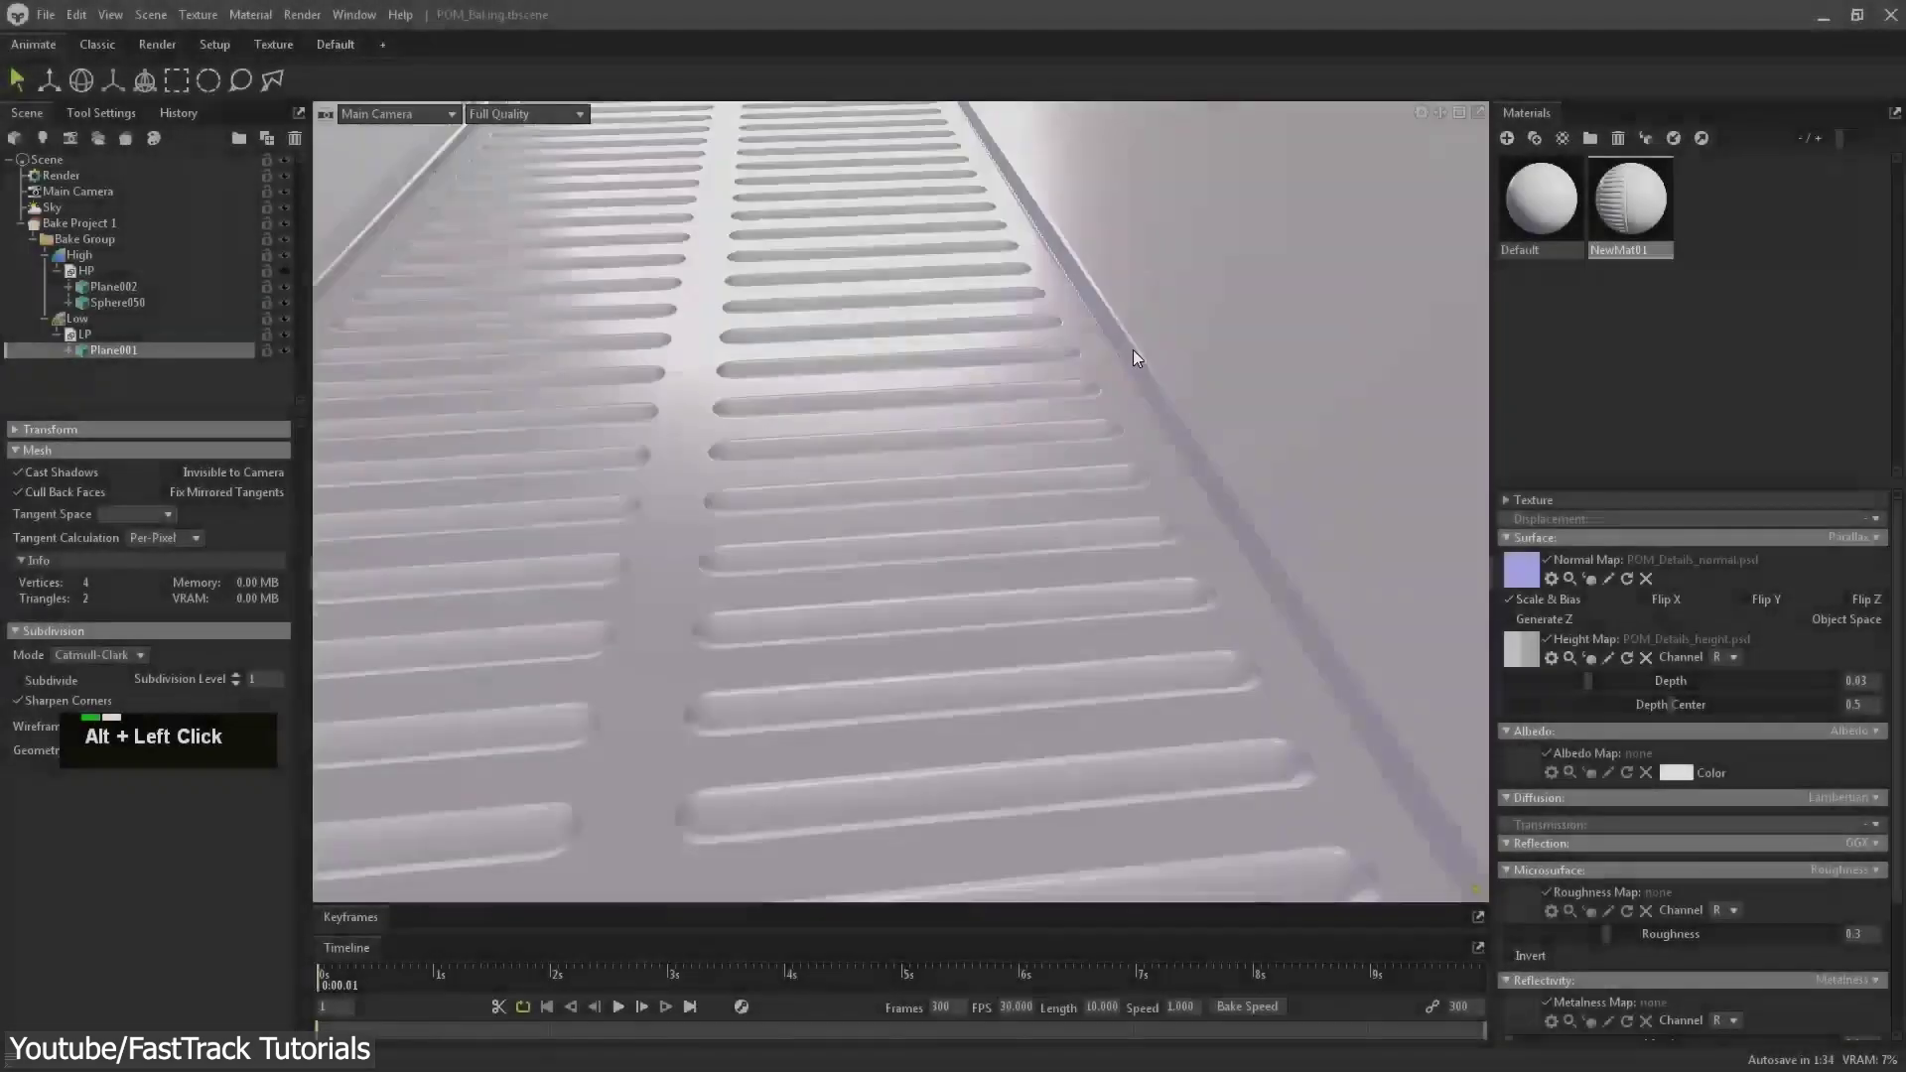
{"action": "middle_click_drag", "start_coordinate": [1134, 349], "coordinate": [1021, 432], "text": "alt"}
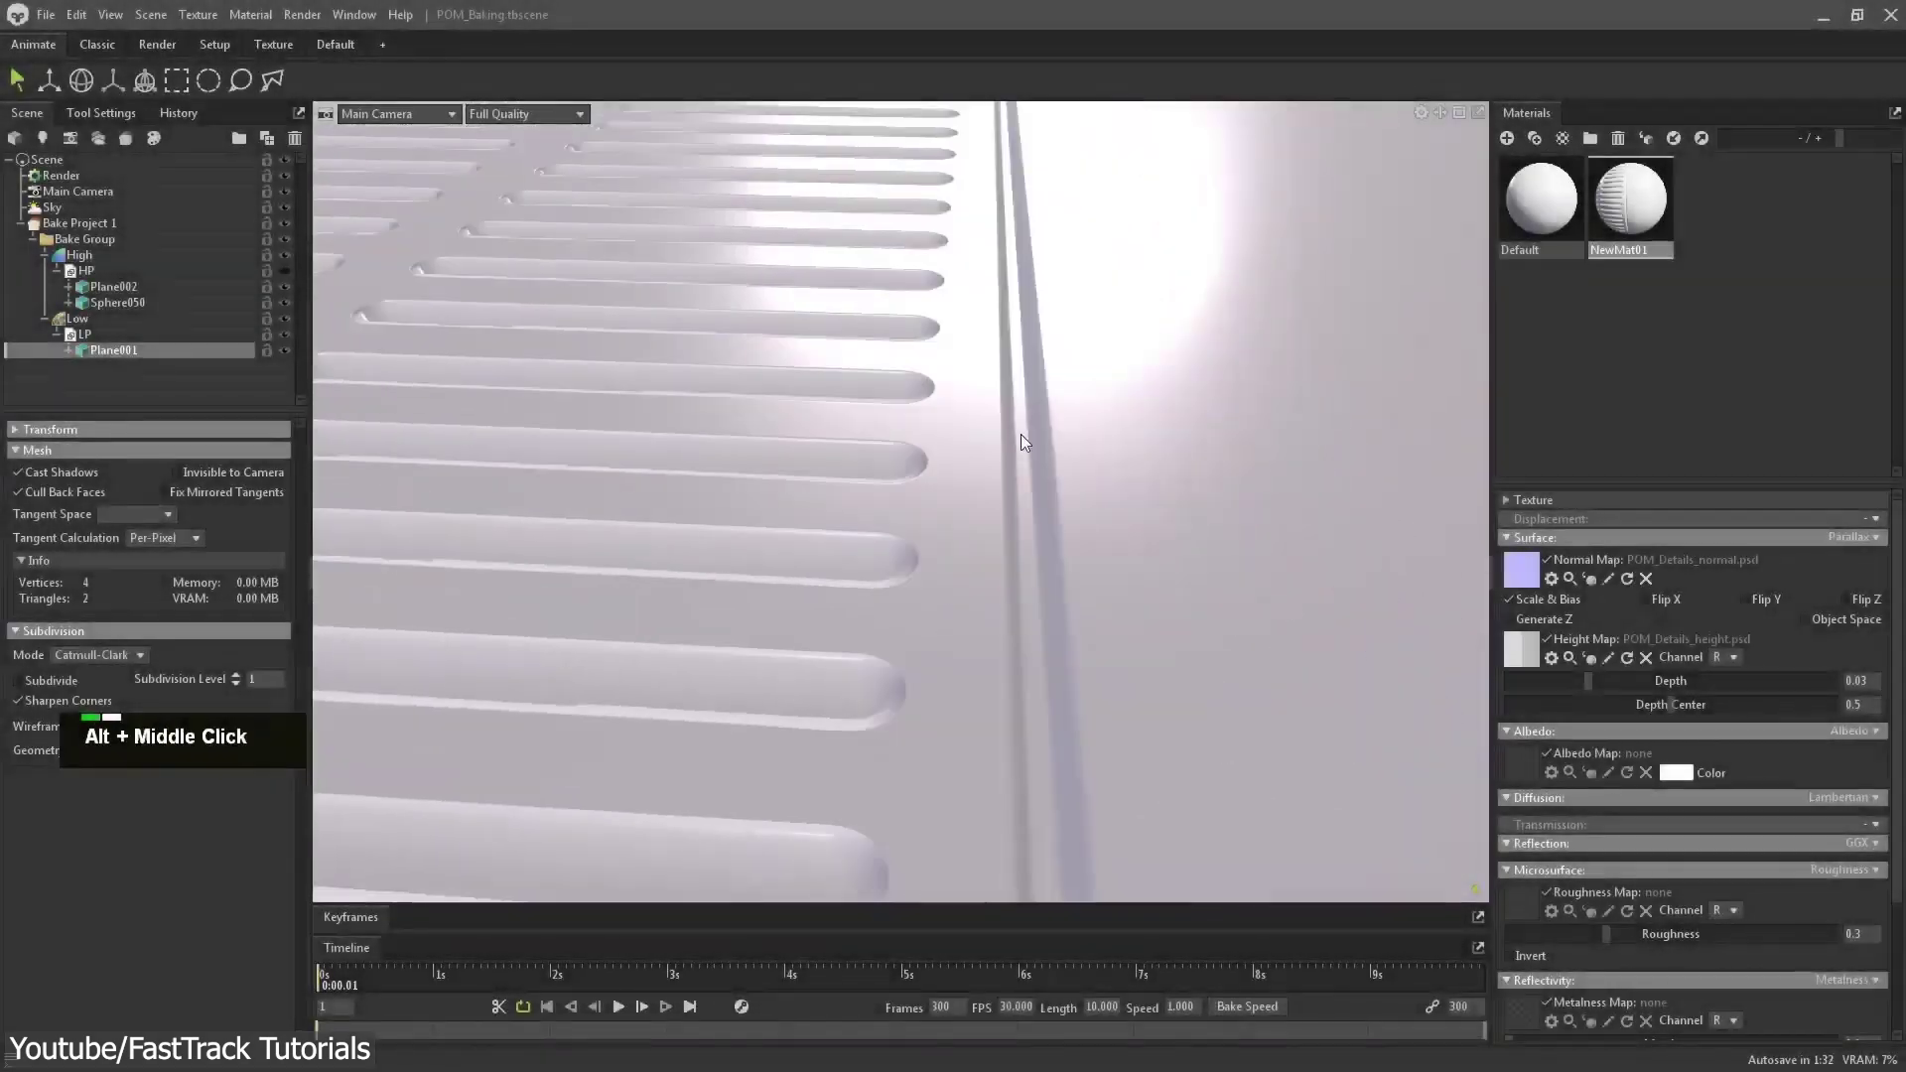
{"action": "left_click_drag", "start_coordinate": [1020, 433], "coordinate": [1534, 680], "text": "alt"}
{"action": "right_click_drag", "start_coordinate": [940, 397], "coordinate": [939, 348], "text": "alt"}
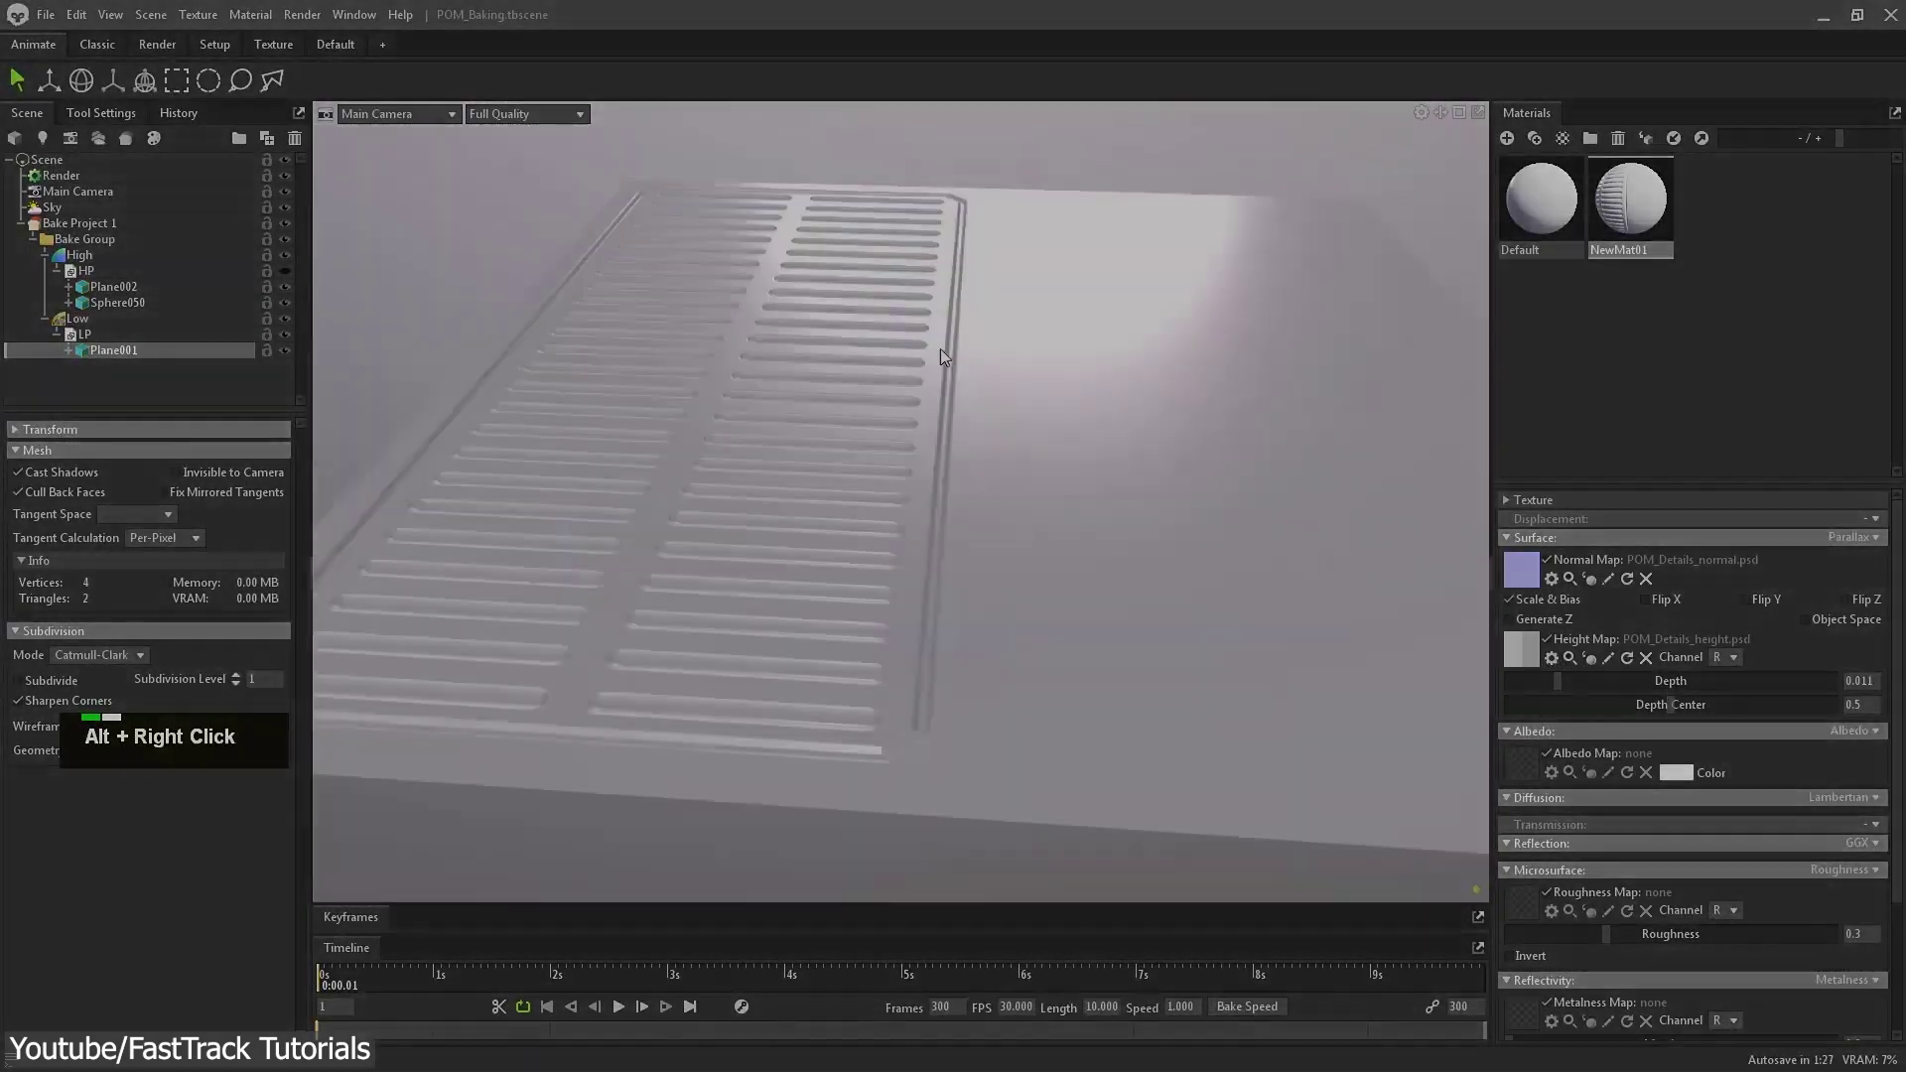